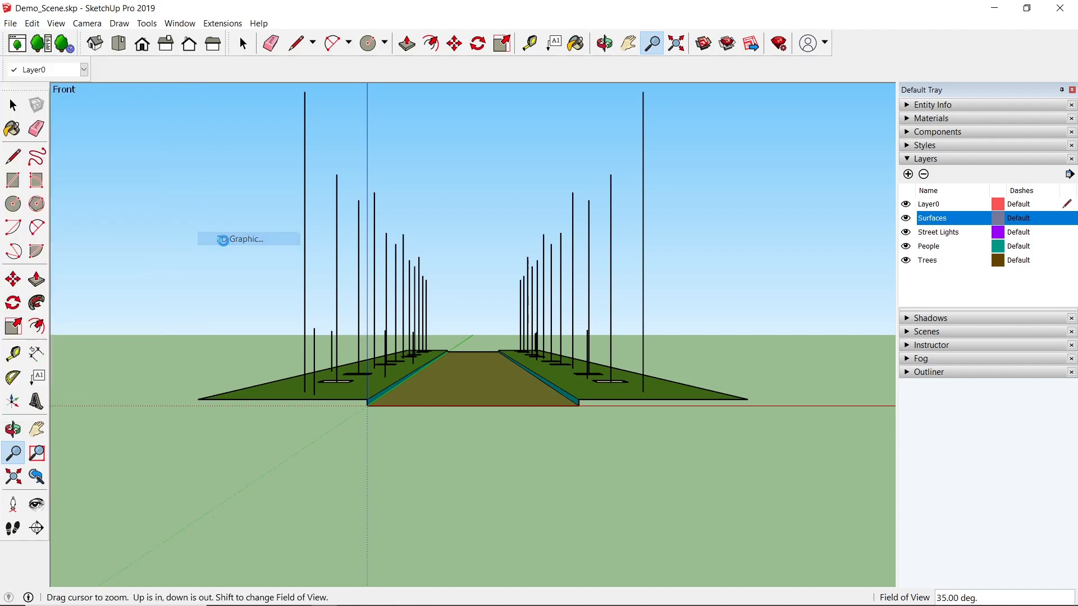
Step: Export the street scene as a 2D graphic in EPS format, named Demo_Scene.eps
left_click(507, 384)
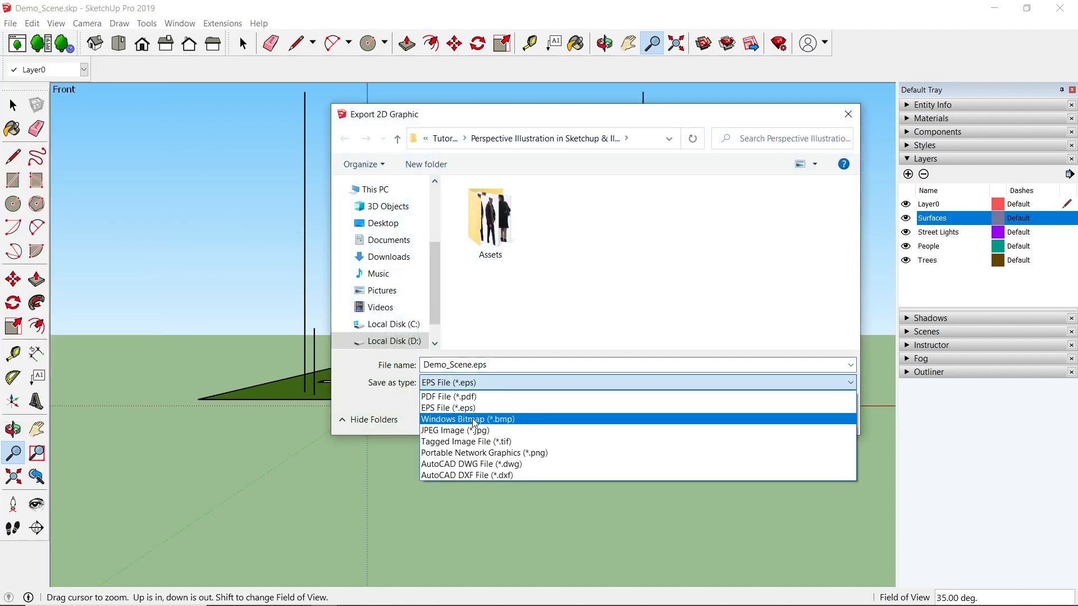
left_click(443, 409)
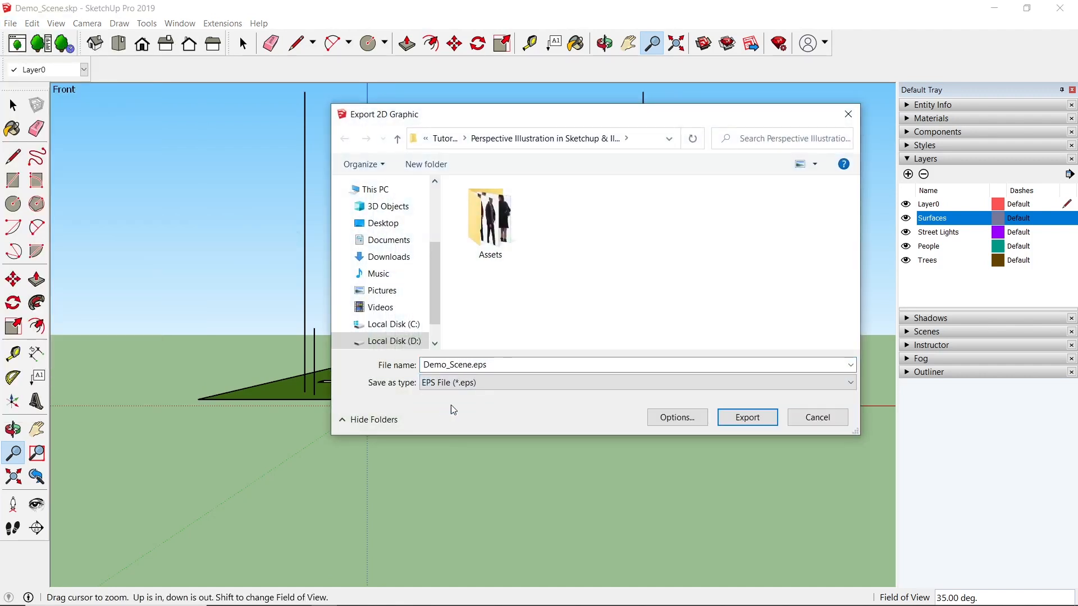
left_click(748, 417)
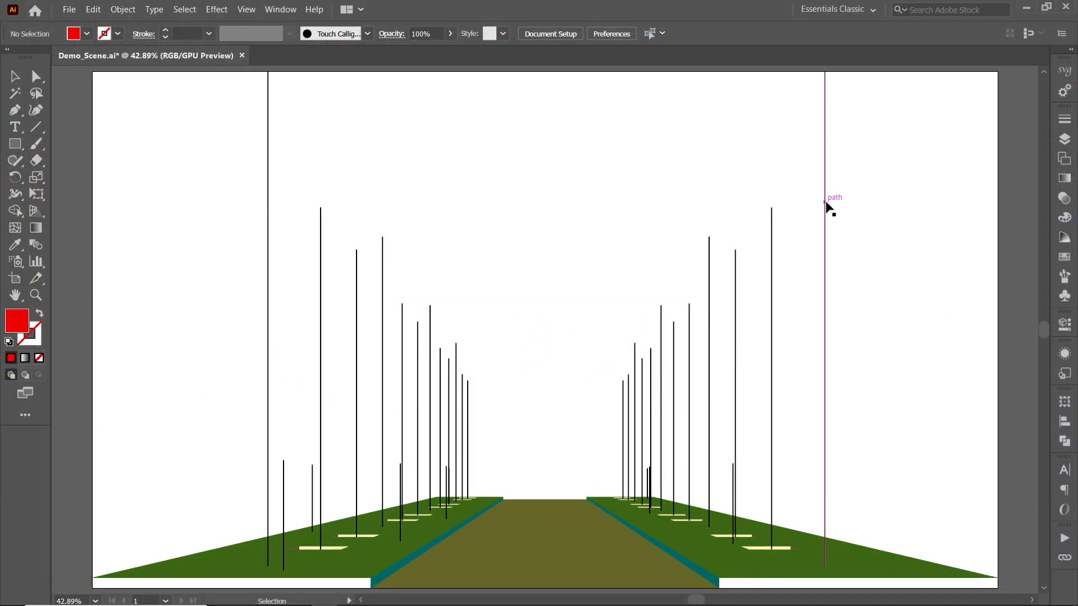
Step: Switch to Illustrator and add a new layer named Road to the Demo_Scene.ai document
left_click(826, 204)
left_click(1065, 138)
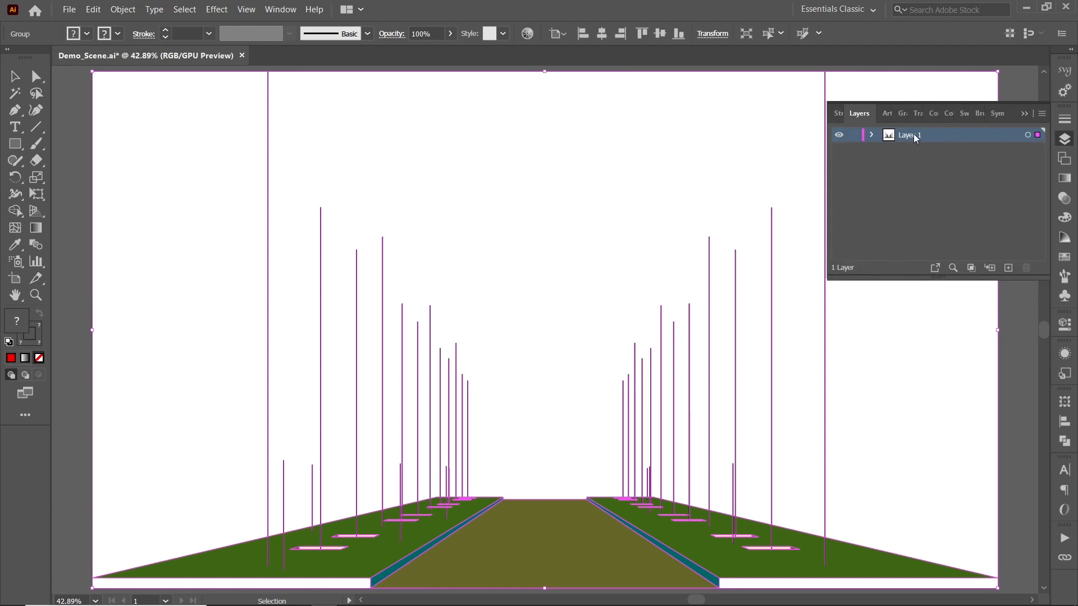
left_click(1008, 269)
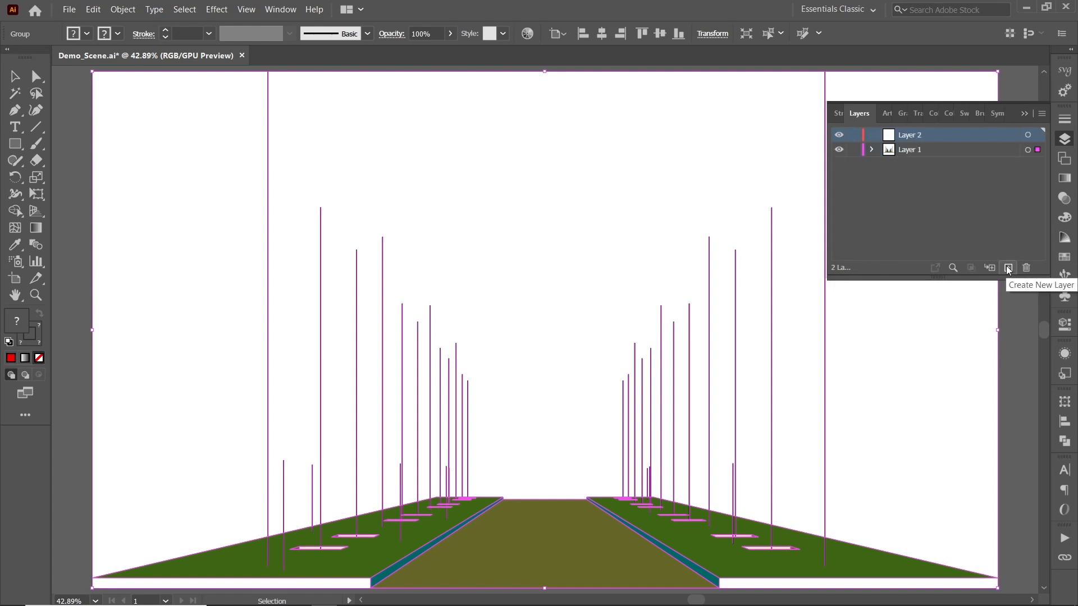
key("r")
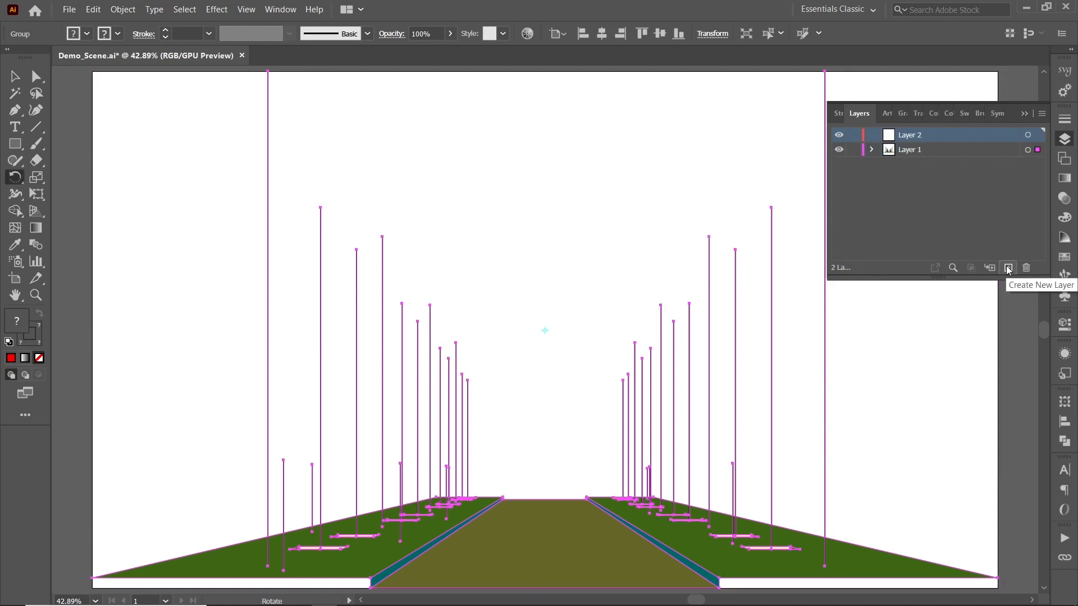
double_click(906, 136)
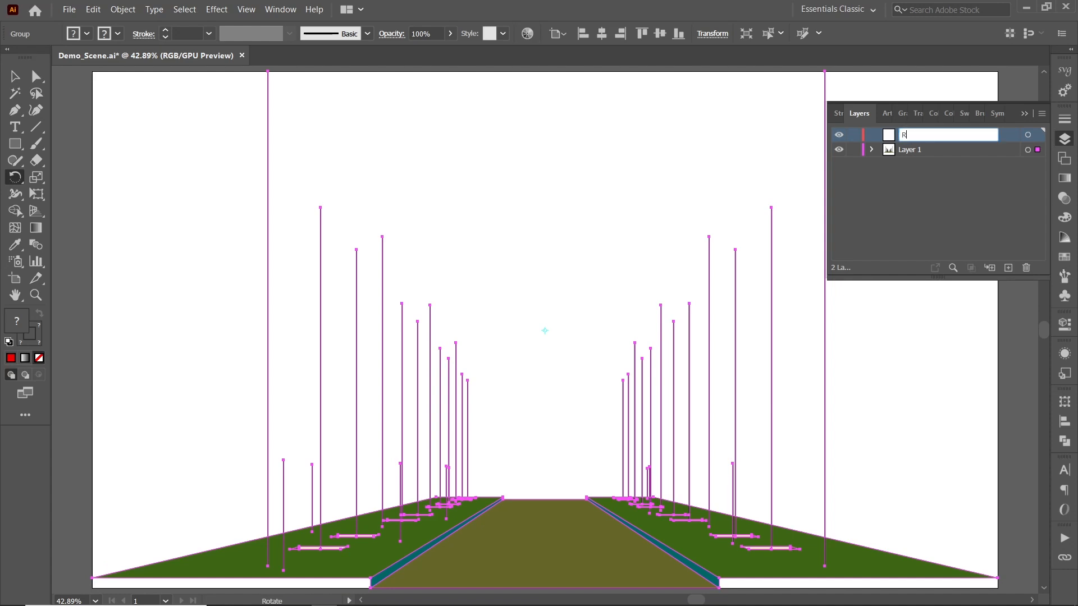
key("Return")
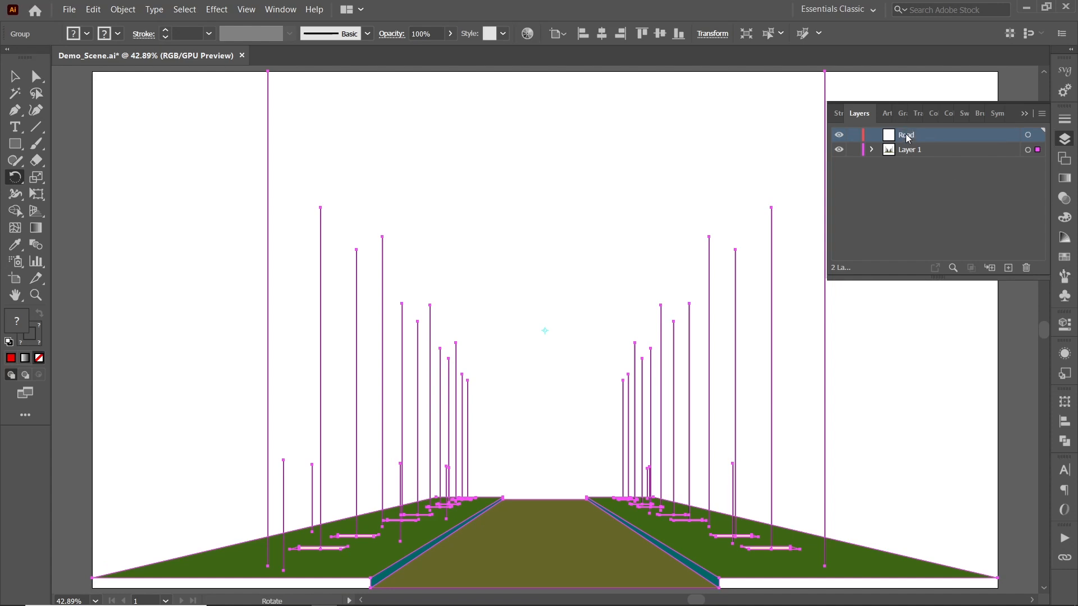
Step: Add two more layers above Road, named Side Walk and Planting Pits
left_click(1009, 269)
double_click(912, 135)
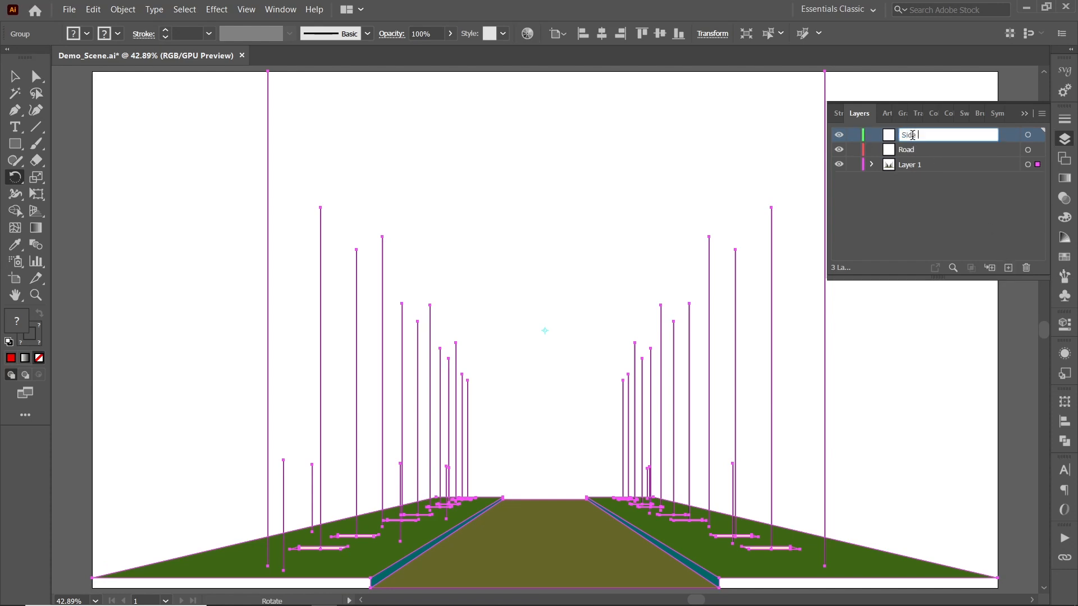
key("Return")
left_click(1008, 269)
double_click(910, 135)
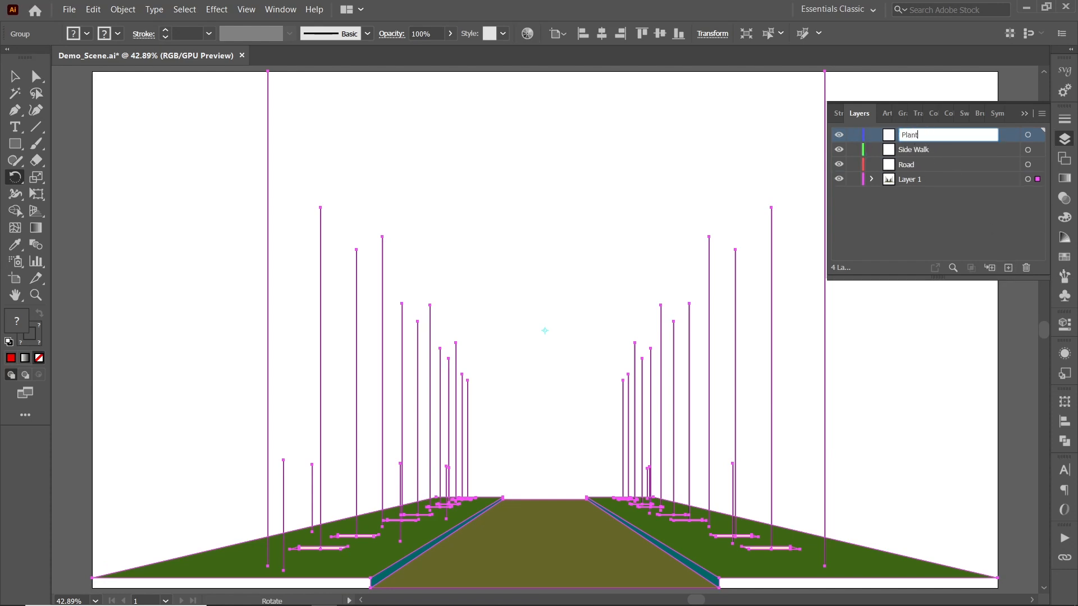
type("Planting Pits")
key("Return")
Step: Add two layers named Street Lights and Trees above the Planting Pits layer
left_click(1009, 268)
double_click(915, 135)
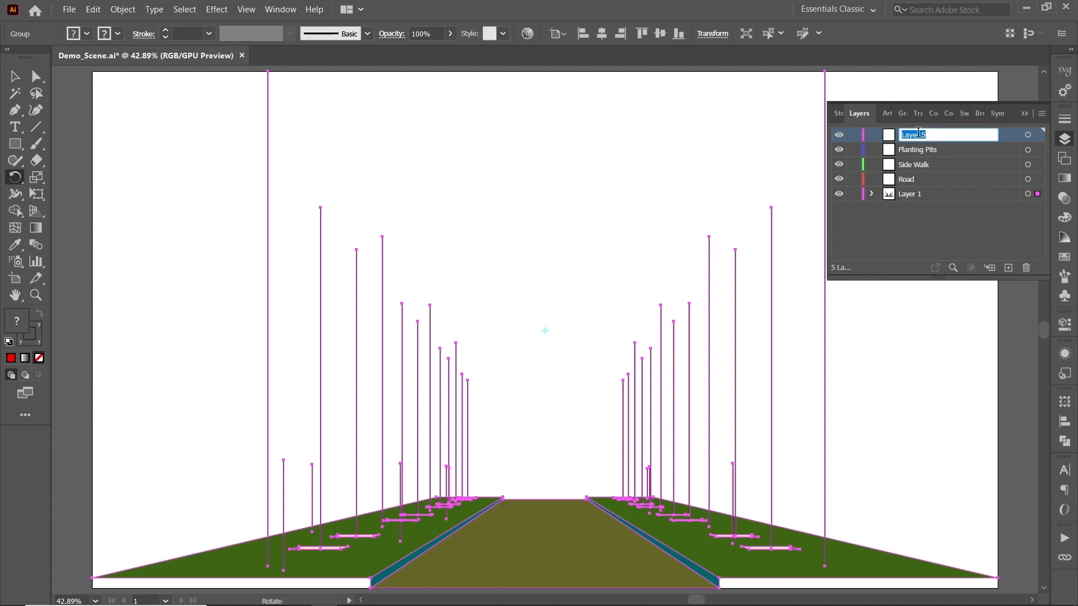
type("Street Lights")
key("Return")
left_click(1008, 268)
double_click(910, 135)
type("Trees")
key("Return")
Step: Add a layer named People at the top of the layer stack
left_click(1008, 268)
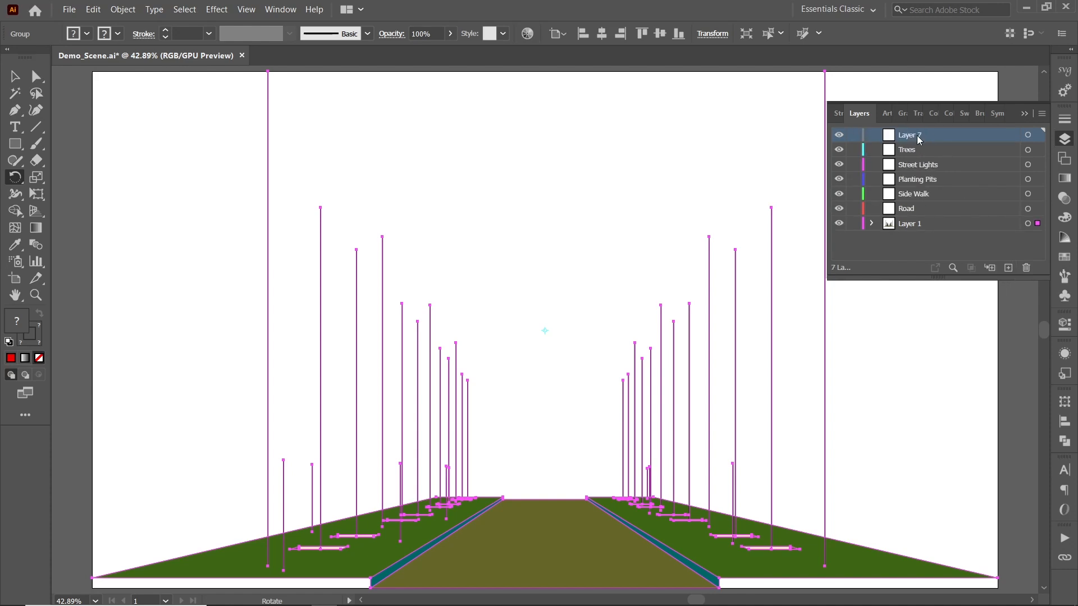
double_click(913, 136)
type("pE")
key("Return")
Step: Ungroup the whole imported scene artwork into separate paths
key("v")
left_click(267, 144)
right_click(308, 247)
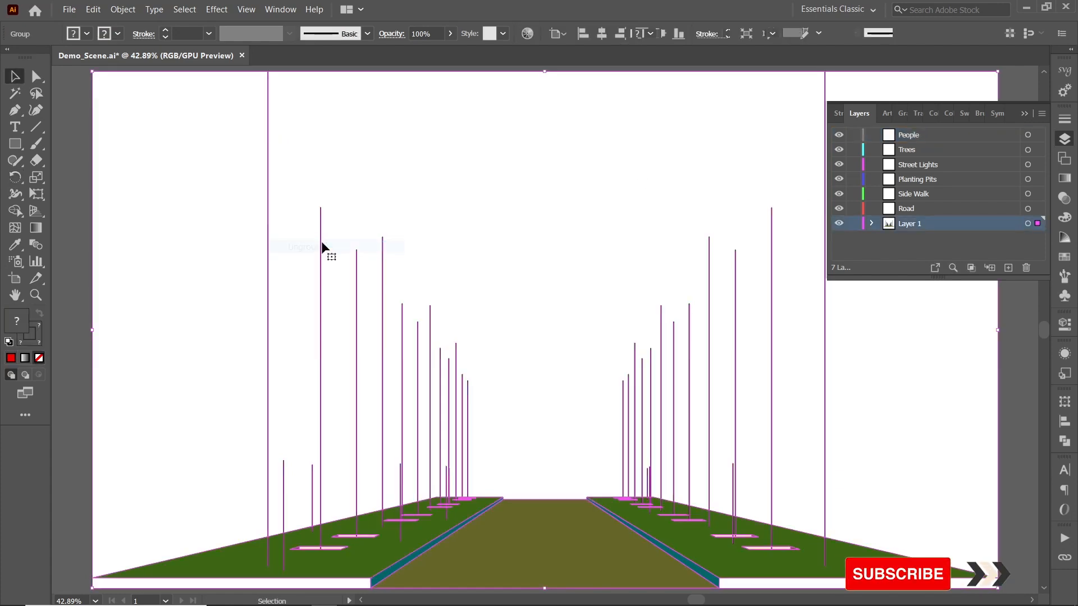
left_click(309, 247)
Step: Cut the eight street light lines on both sides of the road and paste them in place on the Street Lights layer
left_click(268, 168)
left_click(383, 245, "shift")
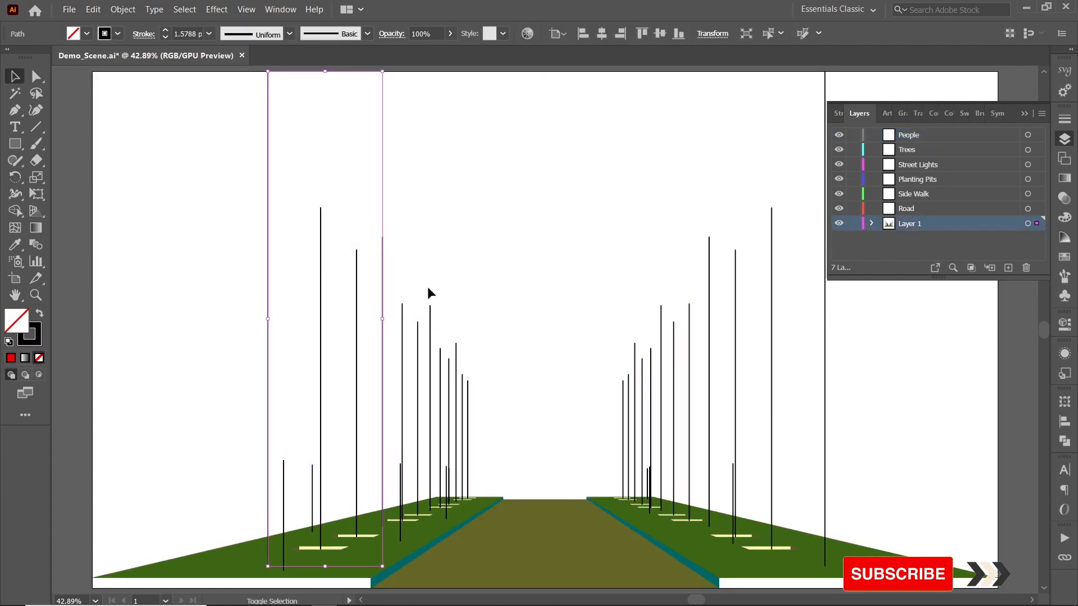
left_click(430, 314, "shift")
left_click(456, 351, "shift")
left_click(635, 356, "shift")
left_click(660, 314, "shift")
left_click(709, 270, "shift")
left_click(825, 90, "shift")
key("ctrl+x")
left_click(940, 164)
left_click(93, 10)
left_click(185, 122)
Step: Set the stroke colour of the street light lines to ff0000 and hide the Street Lights layer
left_click(29, 334)
double_click(30, 334)
type("ff0000")
left_click(995, 213)
left_click(1064, 138)
left_click(802, 333)
Step: Cut the tall tree lines from Layer 1 and paste them in place on the Trees layer
mouse_move(797, 396)
left_mouse_down()
mouse_move(392, 398)
mouse_move(271, 265)
left_mouse_up()
left_click(93, 9)
left_click(104, 152)
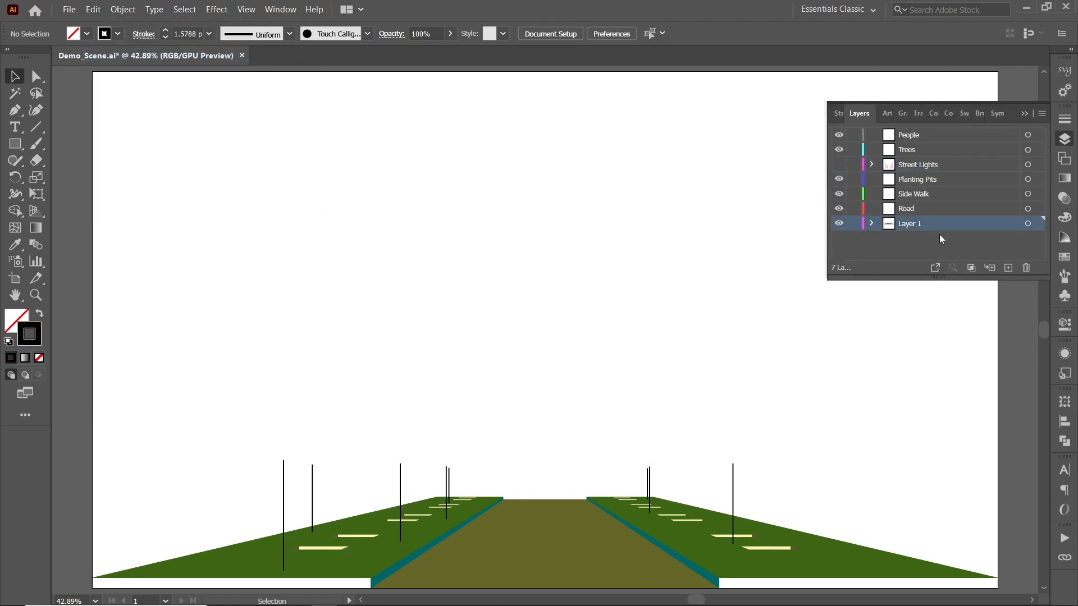
left_click(921, 150)
left_click(94, 10)
left_click(185, 122)
Step: Set the stroke colour of the tree lines to 00ff00 and hide the Trees layer
double_click(30, 333)
type("00ff00")
left_click(994, 213)
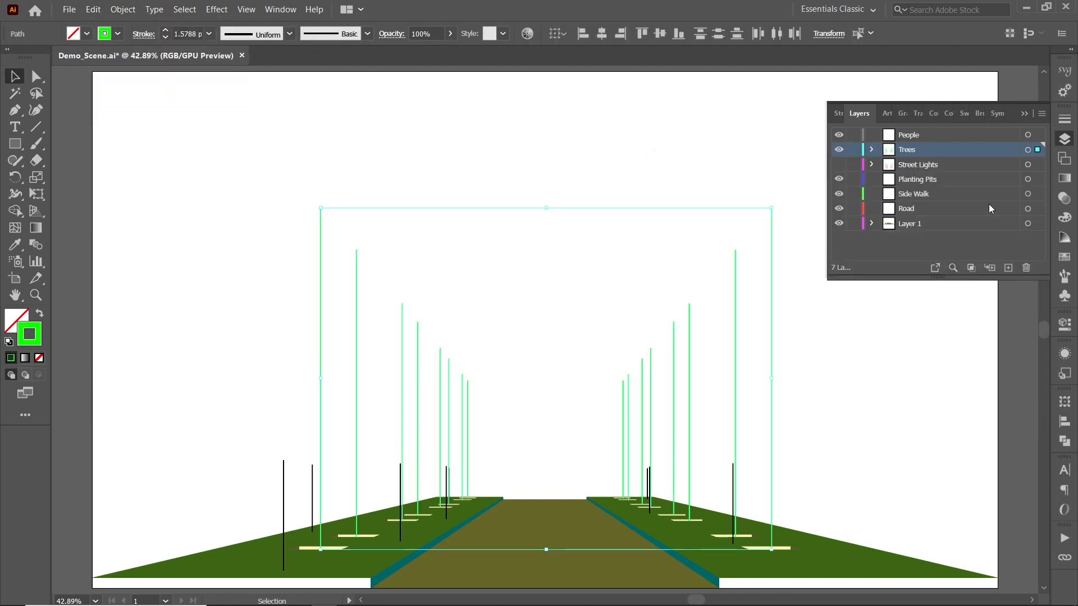
left_click(838, 150)
Step: Move the green sidewalk surfaces and teal curbs in place to the Side Walk layer and hide that layer
left_click_drag(699, 451, 719, 579)
left_click(378, 586, "shift")
left_click(365, 575, "shift")
left_click(93, 9)
left_click(112, 60)
left_click(913, 193)
left_click(94, 9)
left_click(136, 123)
left_click(838, 193)
Step: Cut the brown road surface and paste it in place on the Road layer
left_click(579, 555)
left_click(93, 10)
left_click(112, 61)
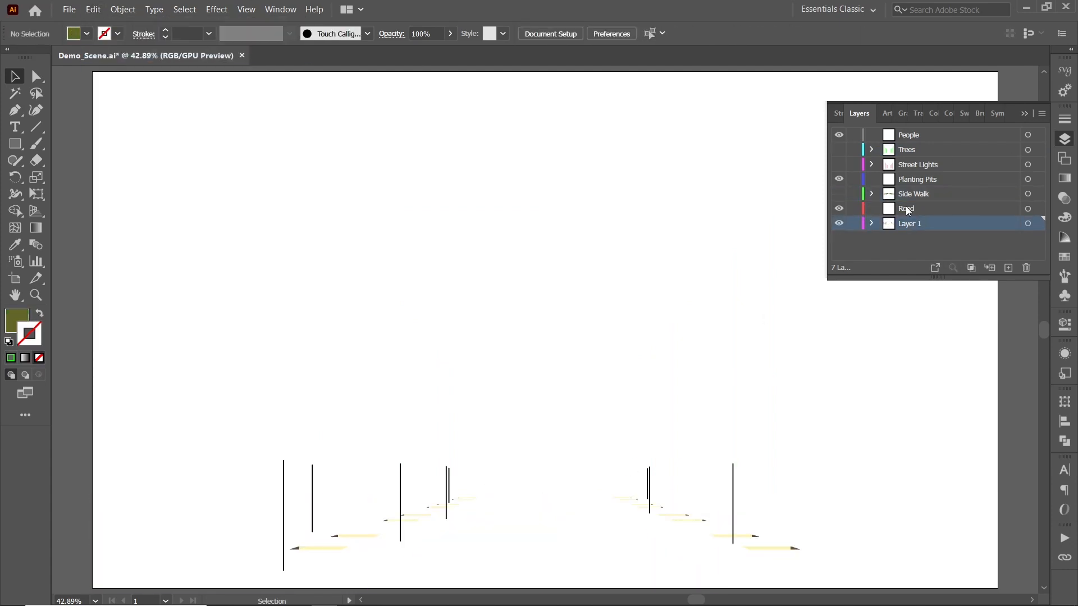
left_click(908, 210)
left_click(93, 9)
left_click(133, 121)
Step: Select all cream planting pit faces by matching fill colour and move them in place to the Planting Pits layer
scroll(779, 554, "up", 3)
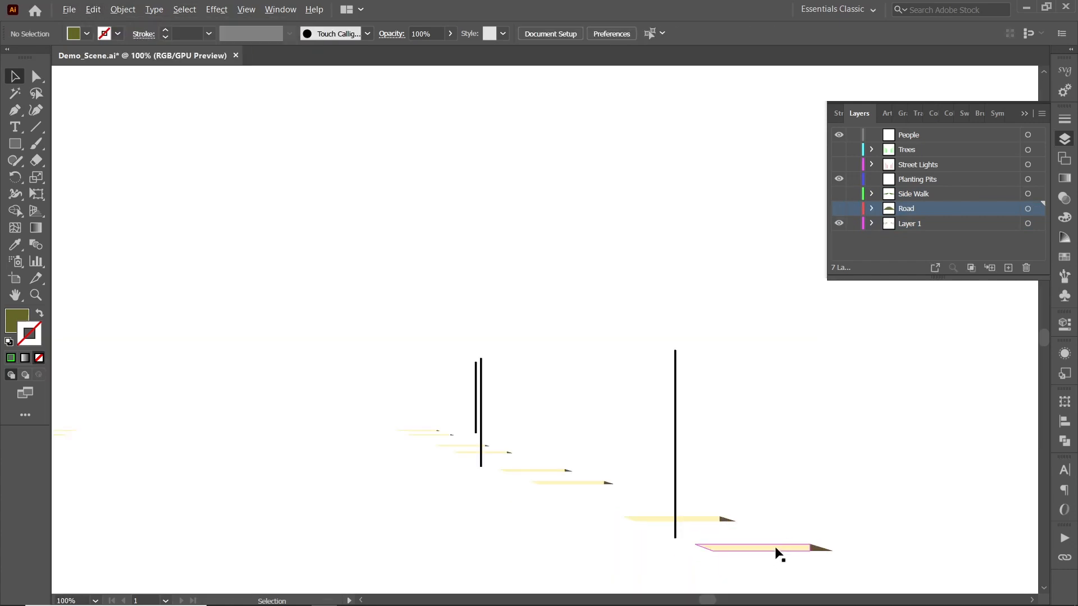
scroll(779, 554, "up", 3)
left_click(779, 553)
left_click(185, 10)
mouse_move(202, 125)
left_click(406, 177)
left_click(93, 9)
left_click(112, 61)
left_click(917, 180)
left_click(93, 10)
left_click(132, 121)
Step: Select all dark brown pit faces by matching fill colour, move them in place to the Planting Pits layer, and hide it
left_click(617, 481)
left_click(624, 460)
left_click(184, 10)
mouse_move(202, 125)
left_click(409, 181)
left_click(93, 10)
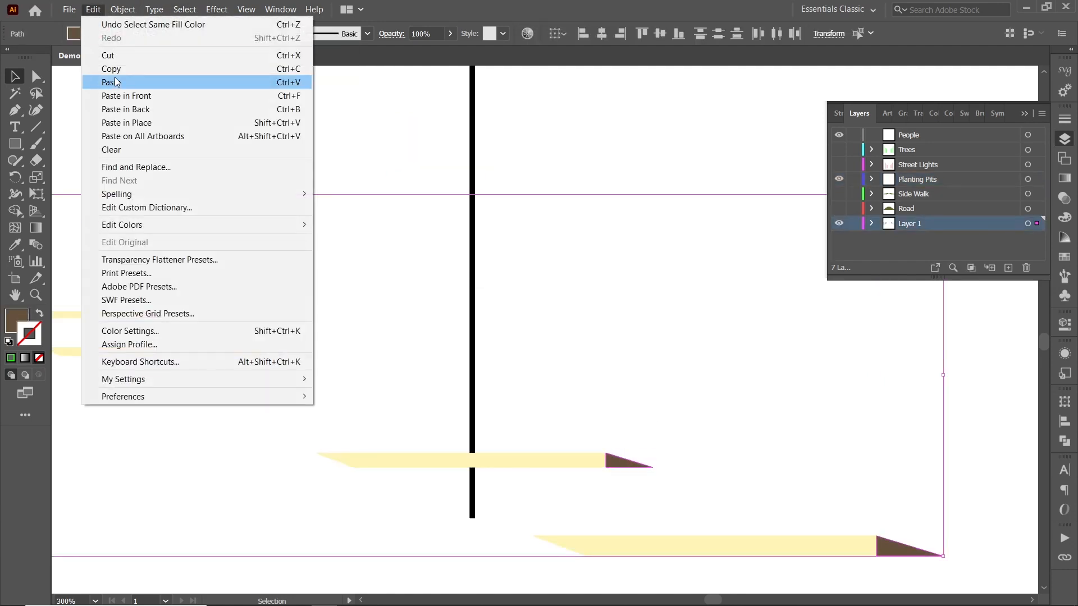
left_click(108, 55)
left_click(918, 180)
left_click(93, 10)
left_click(132, 123)
left_click(839, 179)
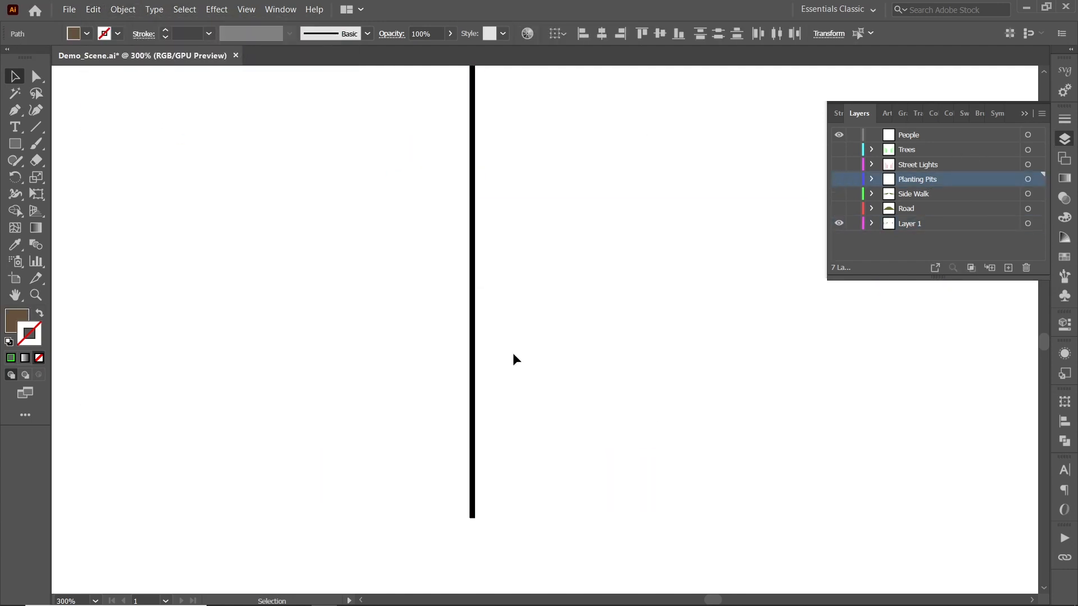
Step: Rename Layer 1 as People, delete the empty People layer, and place the renamed layer at the top of the stack
key("ctrl+0")
key("ctrl+a")
double_click(928, 135)
key("ctrl+c")
double_click(934, 223)
key("ctrl+v")
left_click(918, 134)
key("Delete")
left_click_drag(924, 212, 926, 133)
left_click(634, 323)
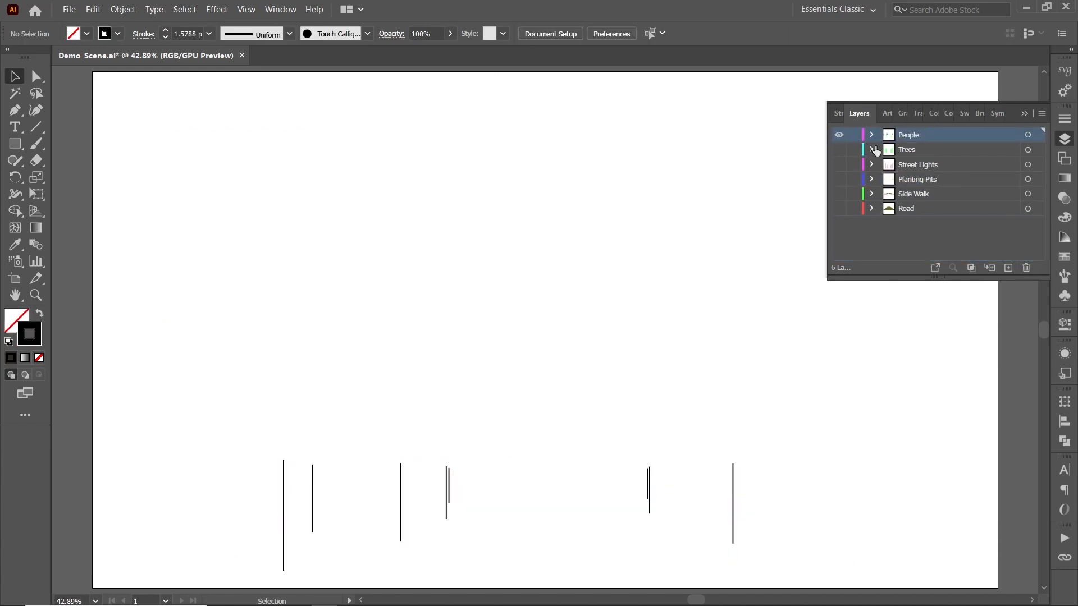
Step: Set the stroke colour of the people lines to 0000aa and show all the hidden layers
left_click(1028, 135)
double_click(29, 334)
type("0000aa")
left_click(994, 211)
key("ctrl+shift+a")
left_click_drag(839, 150, 838, 208)
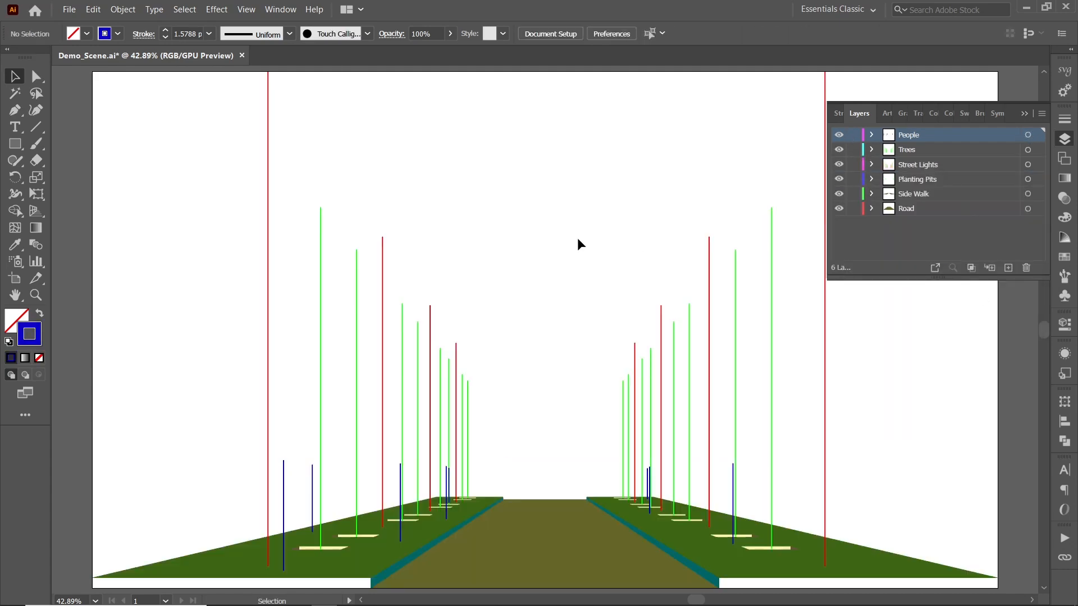
Step: Duplicate the People, Trees and Street Lights layers as locked, hidden copies named People ref, Trees ref and Street Lights ref
left_click(917, 165, "shift")
left_click_drag(917, 146, 1008, 268)
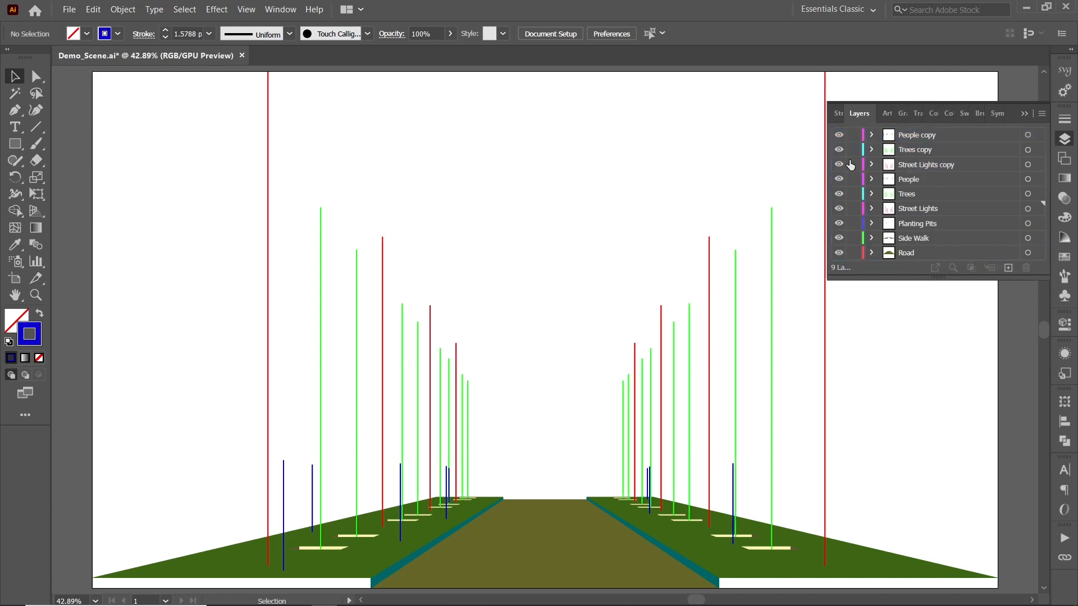
double_click(932, 136)
type("ref")
double_click(931, 149)
type("ref")
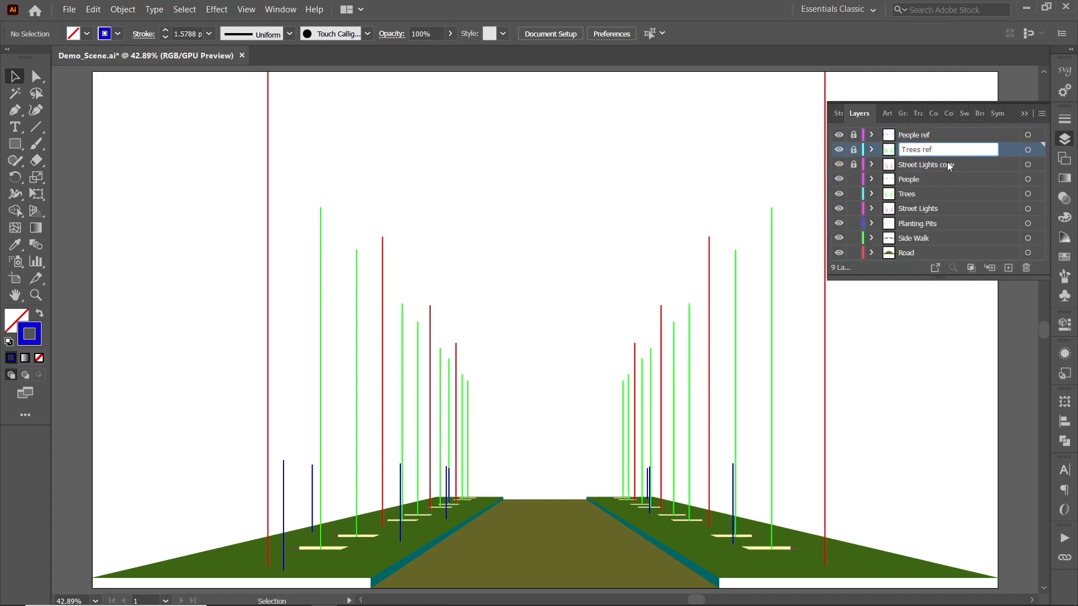
double_click(949, 165)
type("r")
left_click_drag(839, 165, 838, 135)
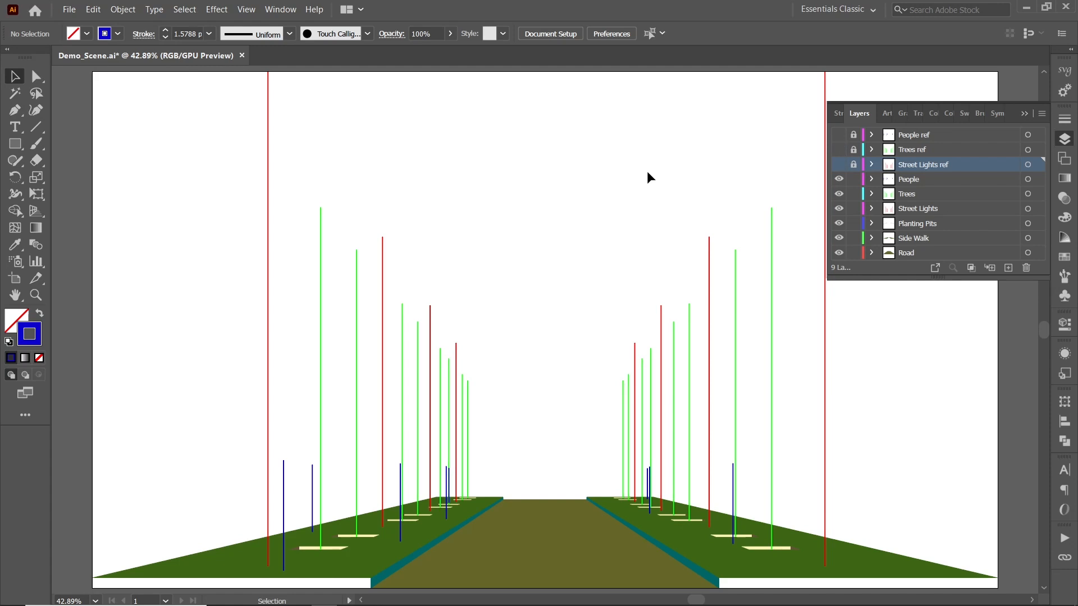
Step: Isolate the Street Lights layer, release its lines to layers in sequence, and move the released layers out to the top level
left_click_drag(838, 194, 838, 179)
left_click(909, 208)
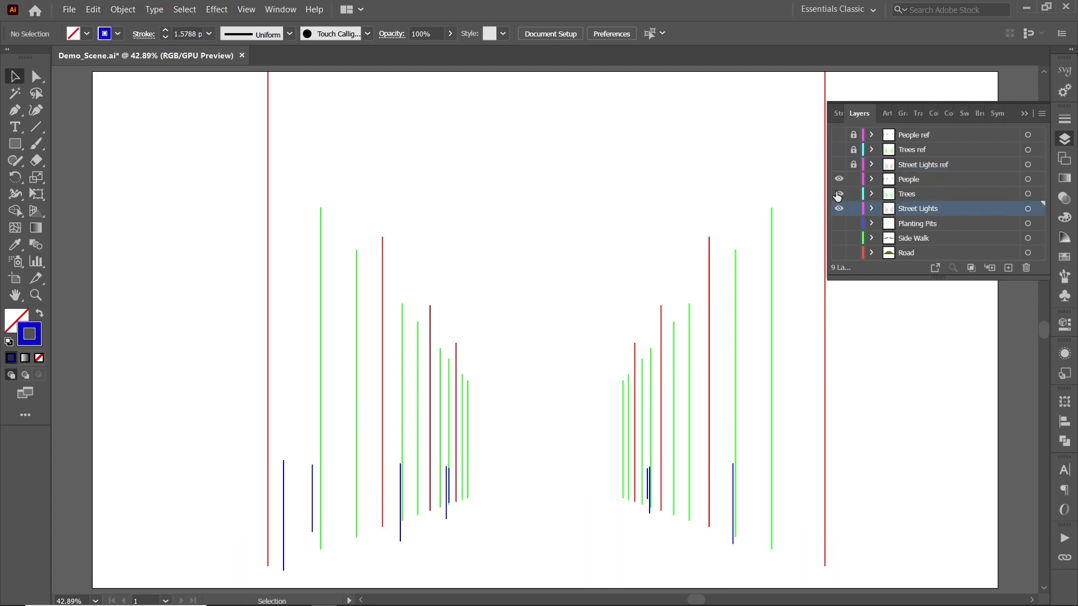
left_click(871, 209)
left_click(1042, 114)
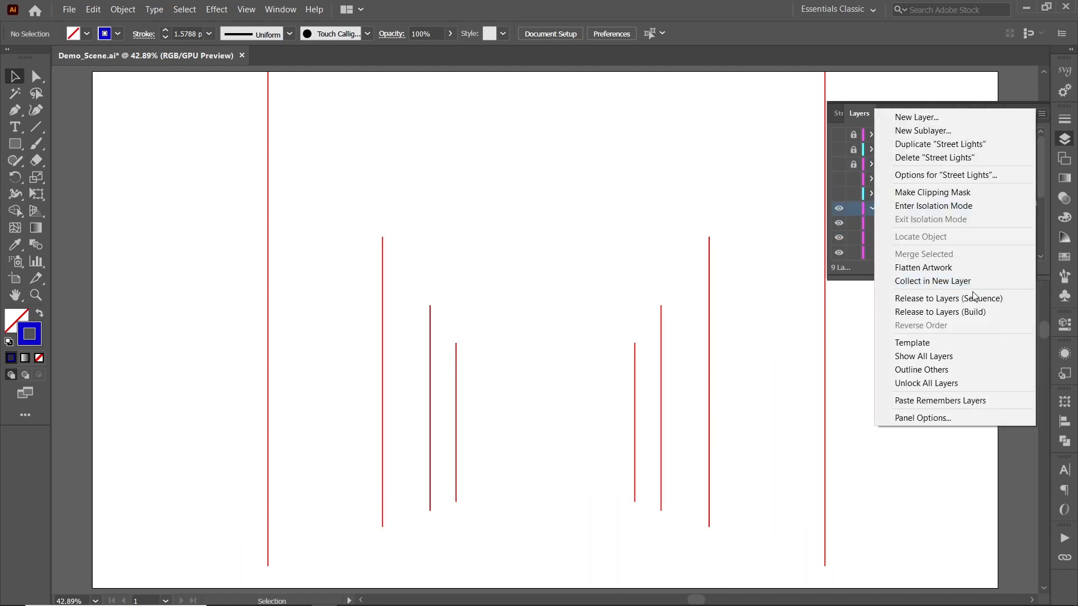
left_click(948, 298)
scroll(937, 223, "down", 3)
scroll(932, 222, "up", 3)
left_click_drag(932, 221, 929, 202)
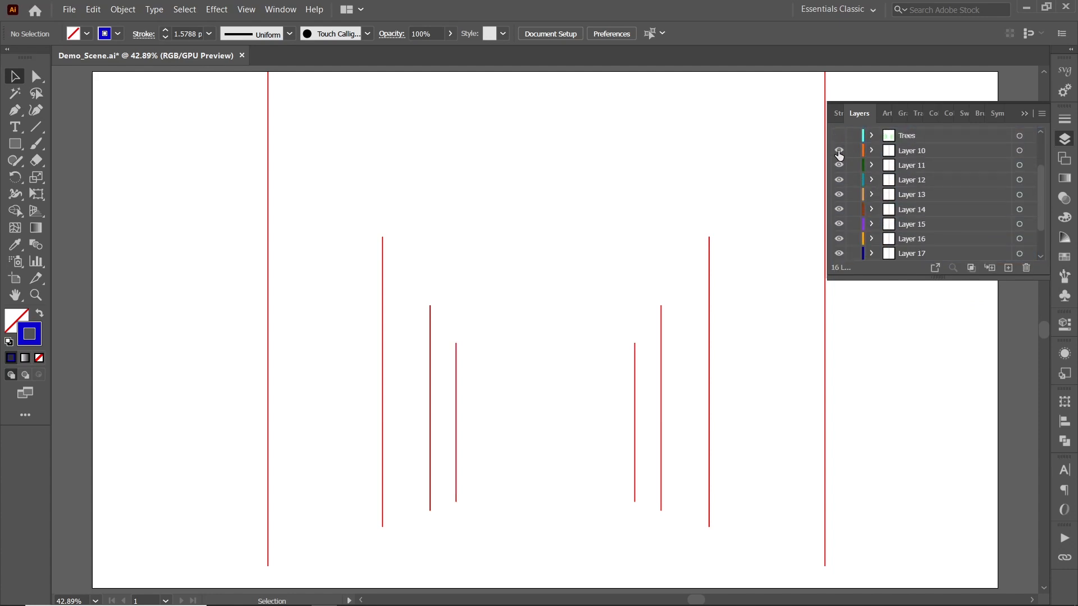
Step: Nest Layer 11 inside Layer 10, name the combined layer Light 4, and hide it
left_click_drag(913, 180, 910, 150)
double_click(910, 151)
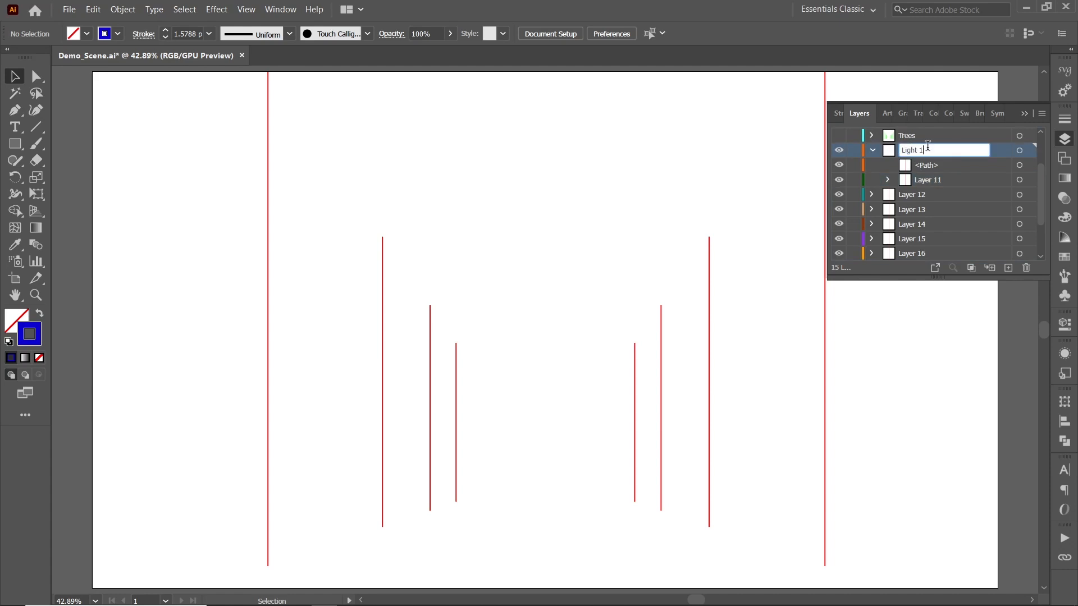
left_click(872, 151)
left_click_drag(840, 167, 838, 150)
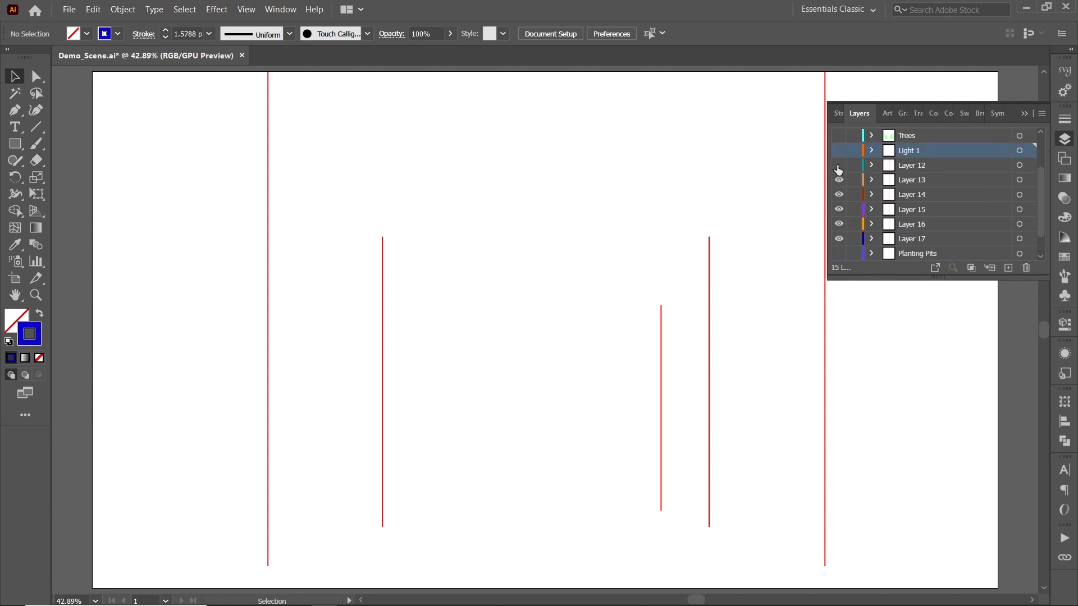
double_click(917, 150)
key("Return")
Step: Nest Layer 13 inside Layer 12, name the combined layer Light 3, and hide it
left_click_drag(911, 180, 911, 165)
double_click(913, 165)
type("Ligh")
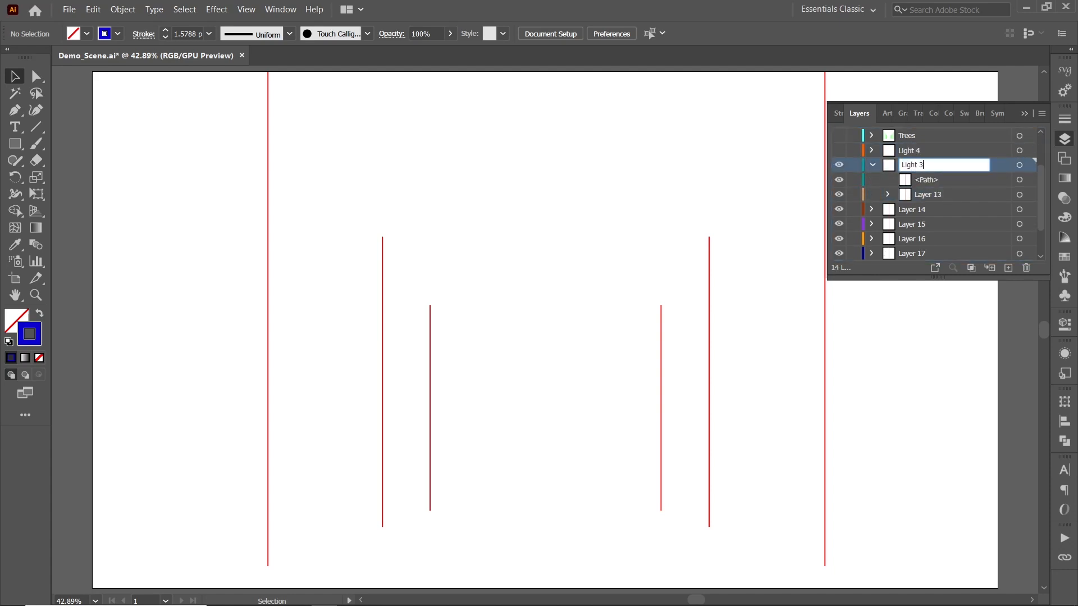
type("t 3")
key("Return")
left_click(838, 165)
left_click(873, 164)
Step: Nest Layer 15 inside Layer 14, name the combined layer Light 2, and hide it
left_click(839, 180)
left_click(839, 179)
left_click(871, 180)
left_click_drag(909, 209, 916, 181)
double_click(919, 180)
type("Light")
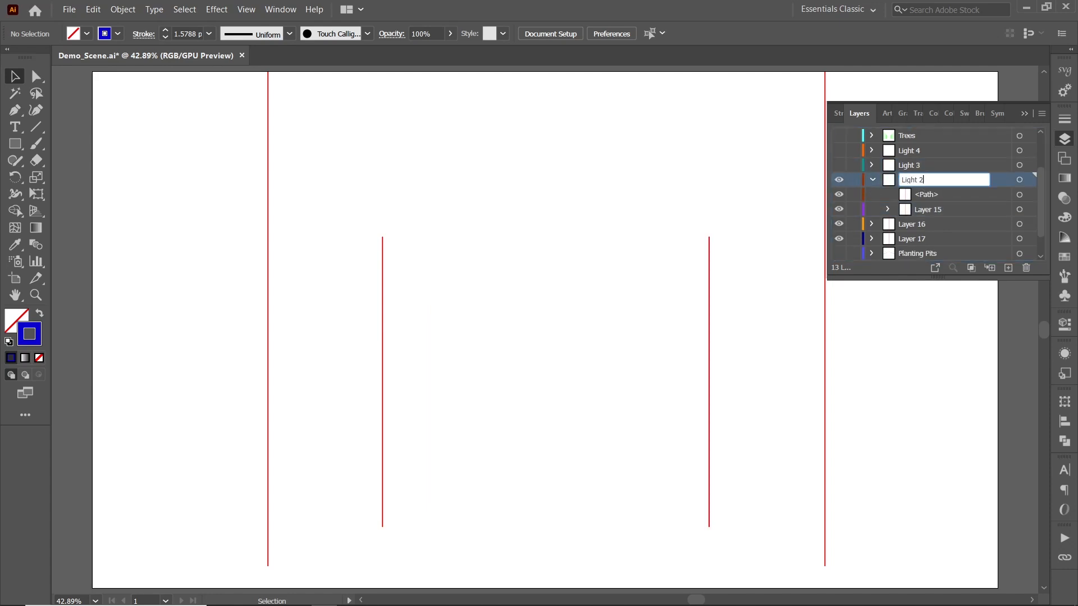
type(" 2")
key("Return")
left_click(872, 179)
left_click(838, 180)
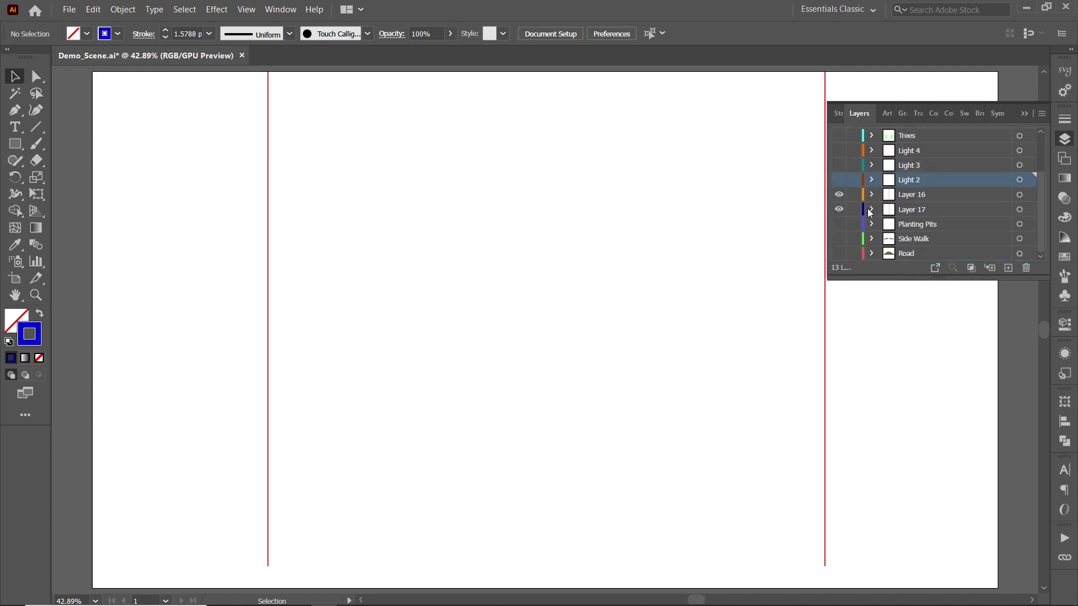
Step: Nest Layer 17 inside Layer 16 and name the combined layer Light 1
left_click_drag(898, 210, 914, 194)
double_click(920, 194)
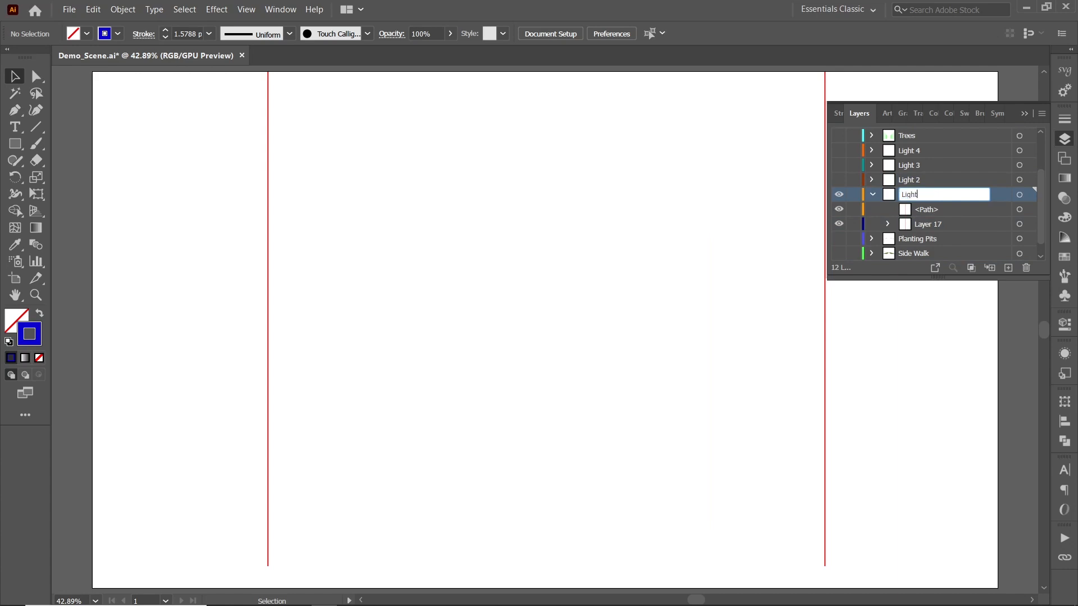
type("Light 1")
key("Return")
left_click(872, 194)
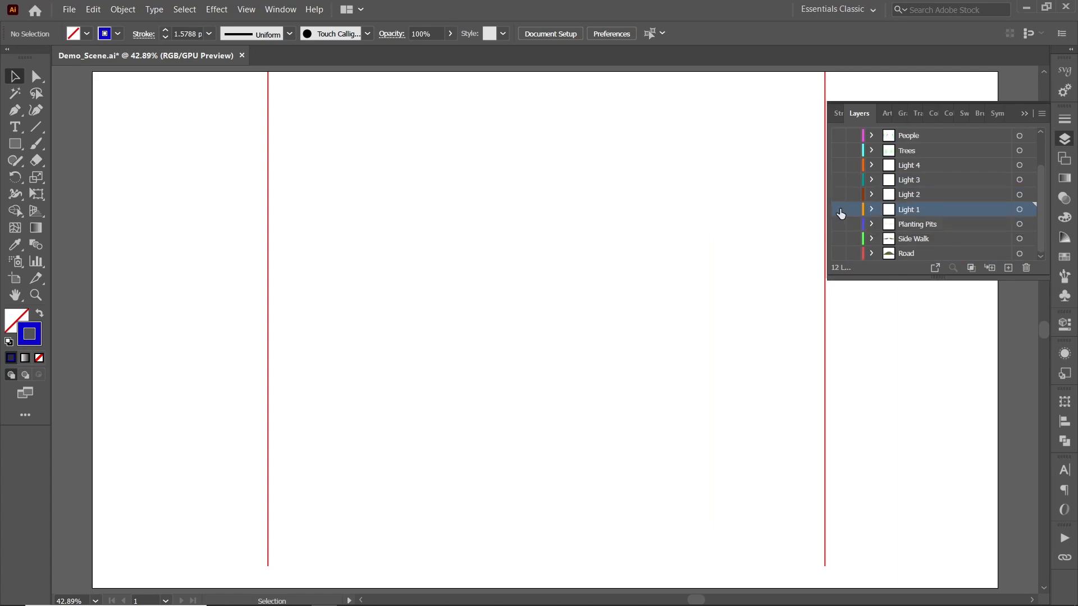
Step: Arrange the street light layers in order from Light 1 to Light 4 and show only the Trees layer
left_click_drag(840, 213, 838, 165)
mouse_move(924, 209)
left_mouse_down()
mouse_move(921, 163)
mouse_move(927, 191)
left_mouse_up()
left_click(839, 149, "alt")
Step: Release the artwork of the Trees layer into separate sublayers
left_click(871, 150)
left_click(1041, 114)
left_click(974, 304)
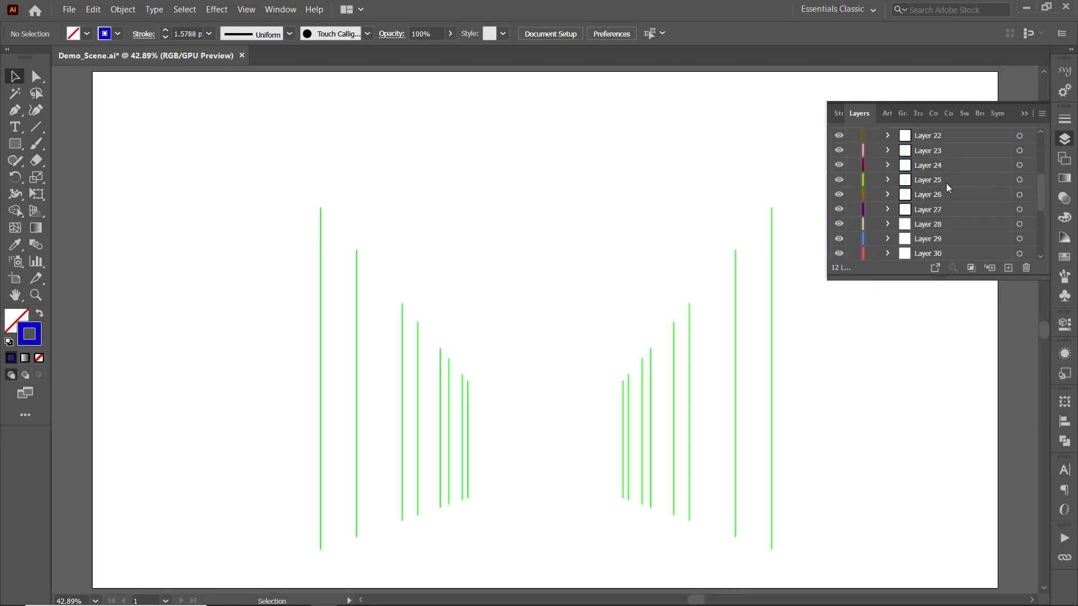
Step: Move the released tree sublayers out to the top level and delete the empty Trees layer
scroll(935, 199, "up", 3)
left_click_drag(925, 209, 925, 204)
left_click(922, 206)
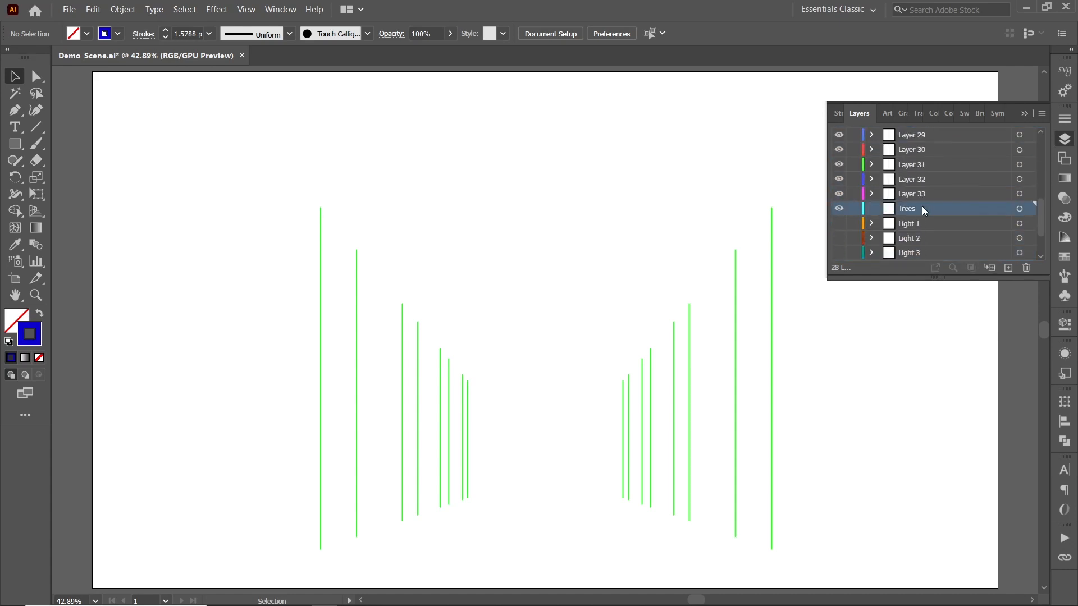
left_click(1026, 267)
Step: Nest Layer 19 inside Layer 18, name the combined layer Tree 8, and hide it
scroll(926, 197, "up", 5)
left_click(839, 164)
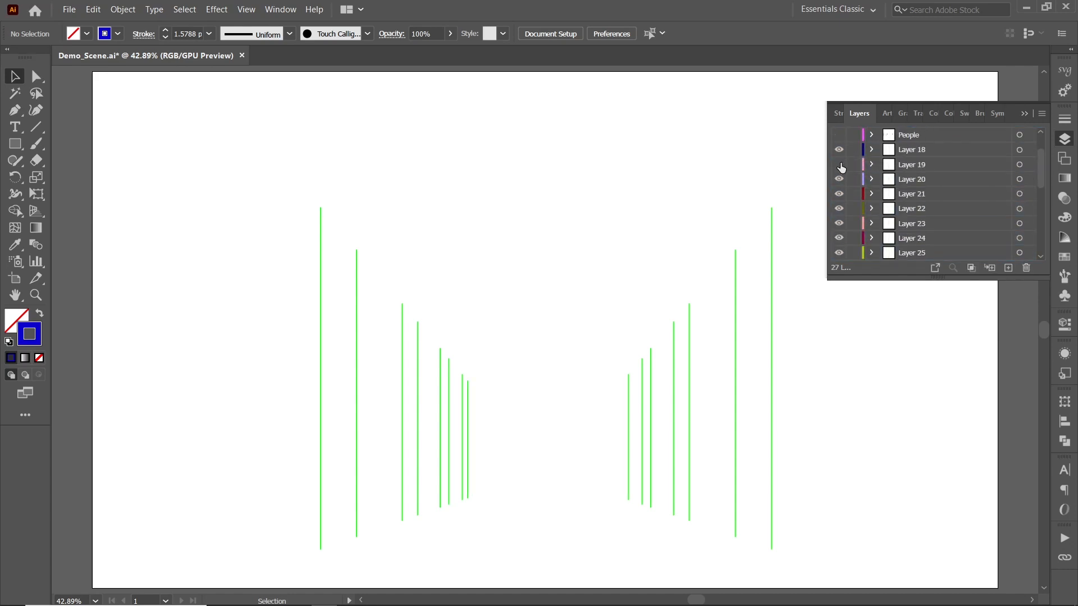
left_click_drag(921, 179, 915, 151)
double_click(916, 150)
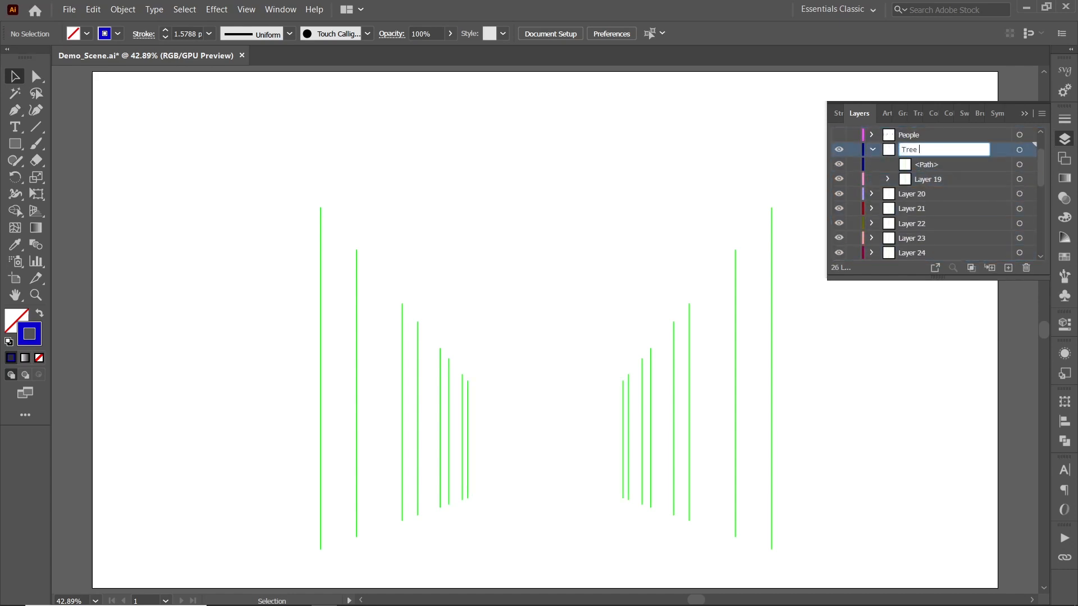
left_click(874, 151)
left_click(838, 149)
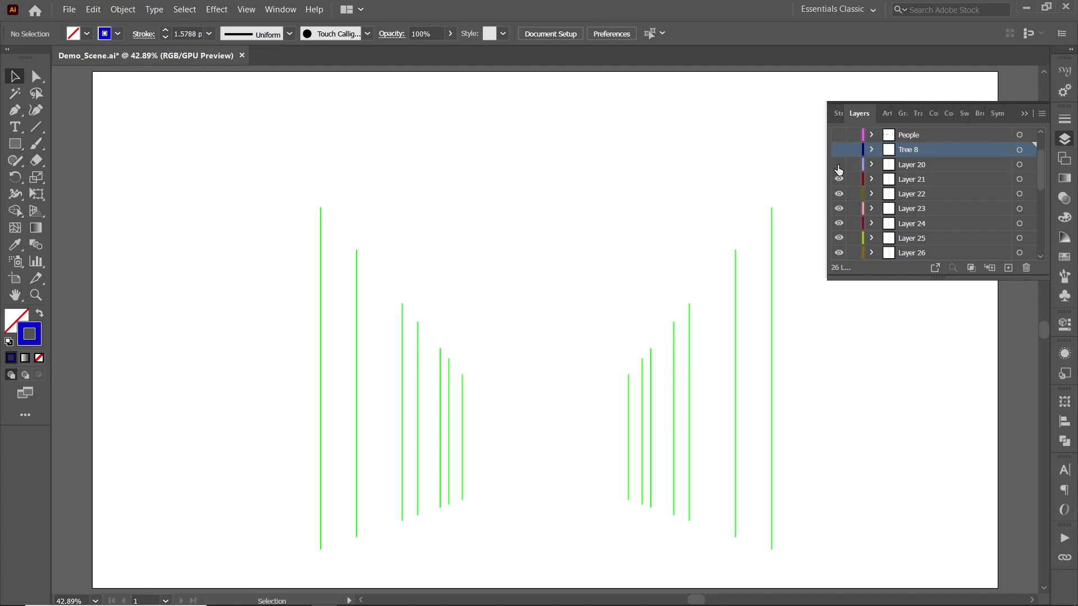
Step: Nest Layer 21 inside Layer 20, name the combined layer Tree 7, and hide it
left_click_drag(909, 194, 912, 165)
double_click(910, 164)
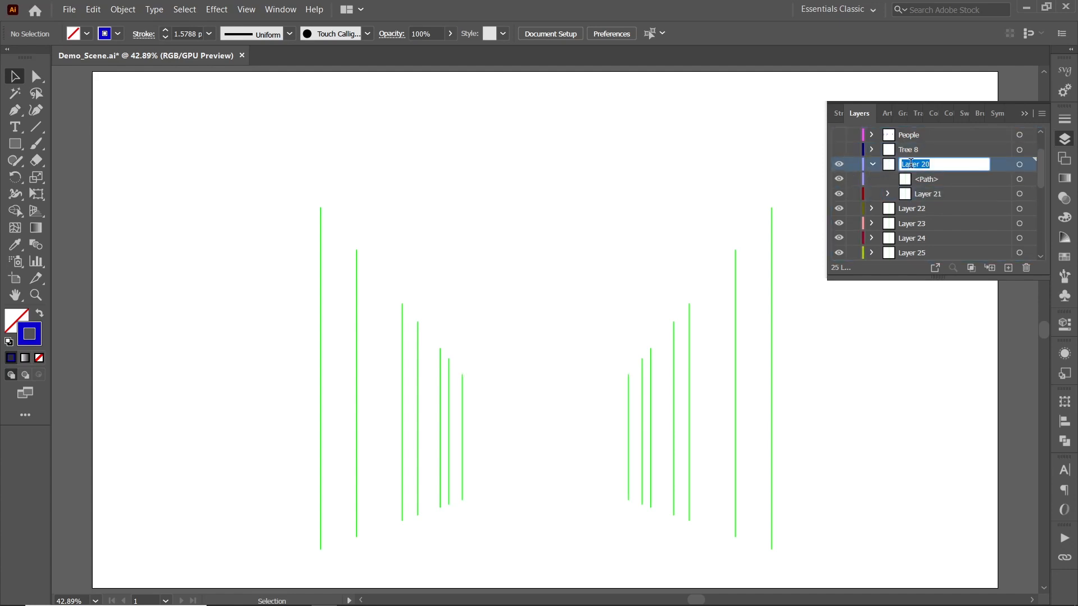
key("Return")
left_click(872, 164)
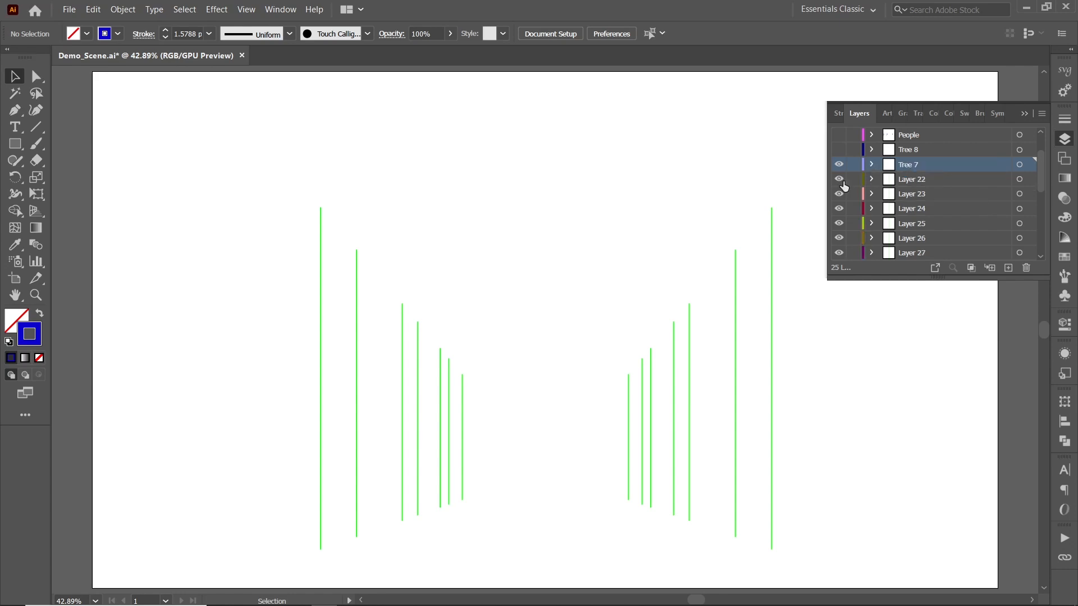
left_click(839, 180)
Step: Nest Layer 23 inside Layer 22, name the combined layer Tree 6, and hide it
left_click_drag(909, 194, 911, 179)
double_click(916, 178)
type("Tree 7")
key("BackSpace")
type("6")
key("Return")
left_click(872, 179)
left_click(839, 178)
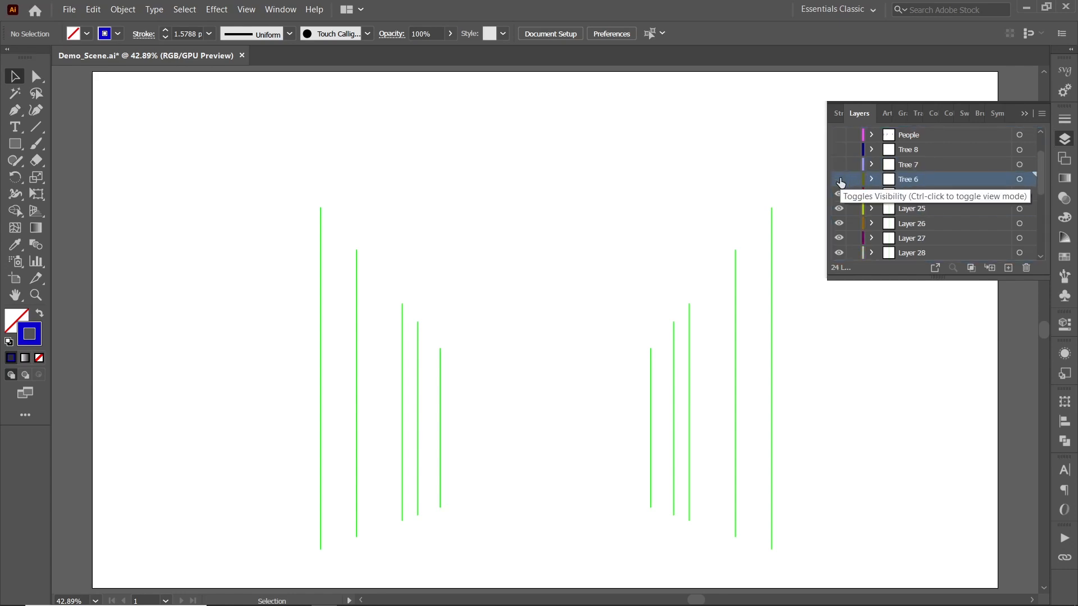
Step: Nest Layer 25 inside Layer 24, name the combined layer Tree 5, and hide it
left_click_drag(910, 208, 912, 193)
double_click(918, 193)
type("Tree 5")
key("Return")
left_click(872, 193)
left_click(839, 193)
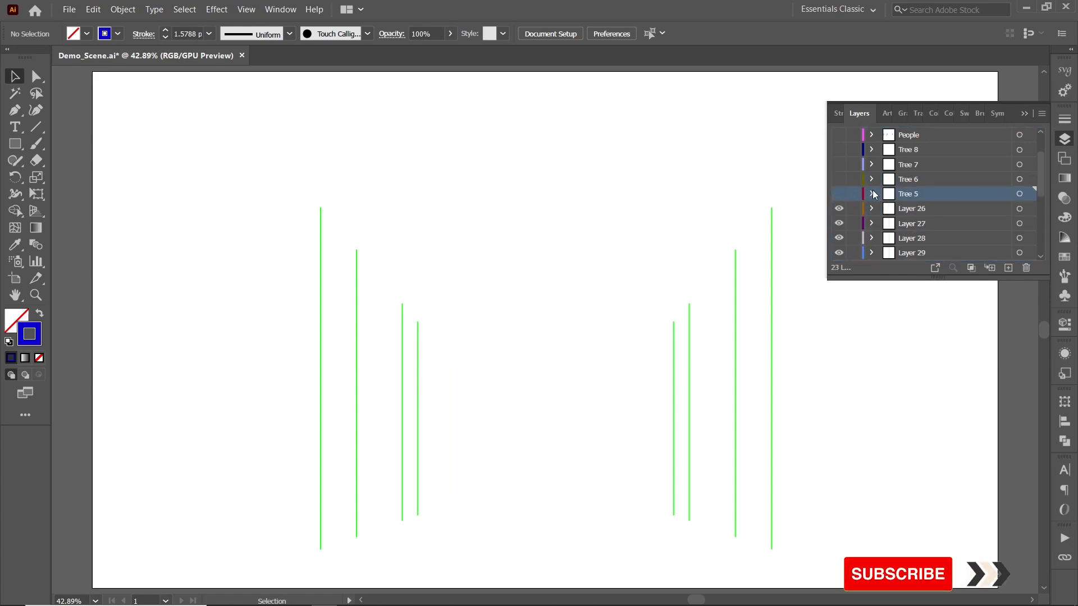
Step: Nest Layer 27 inside Layer 26, name the combined layer Tree 4, and hide it
left_click_drag(862, 222, 864, 209)
double_click(912, 209)
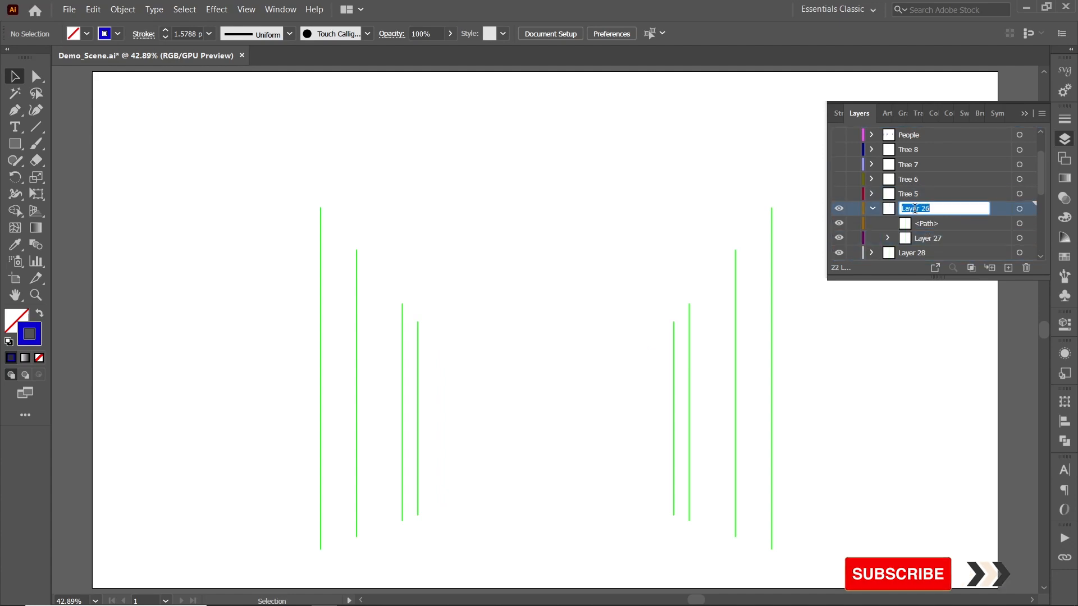
type("Tree 4")
key("Return")
left_click(872, 209)
left_click(839, 208)
Step: Nest Layer 29 inside Layer 28, name the combined layer Tree 3, and hide it
left_click_drag(911, 238, 918, 223)
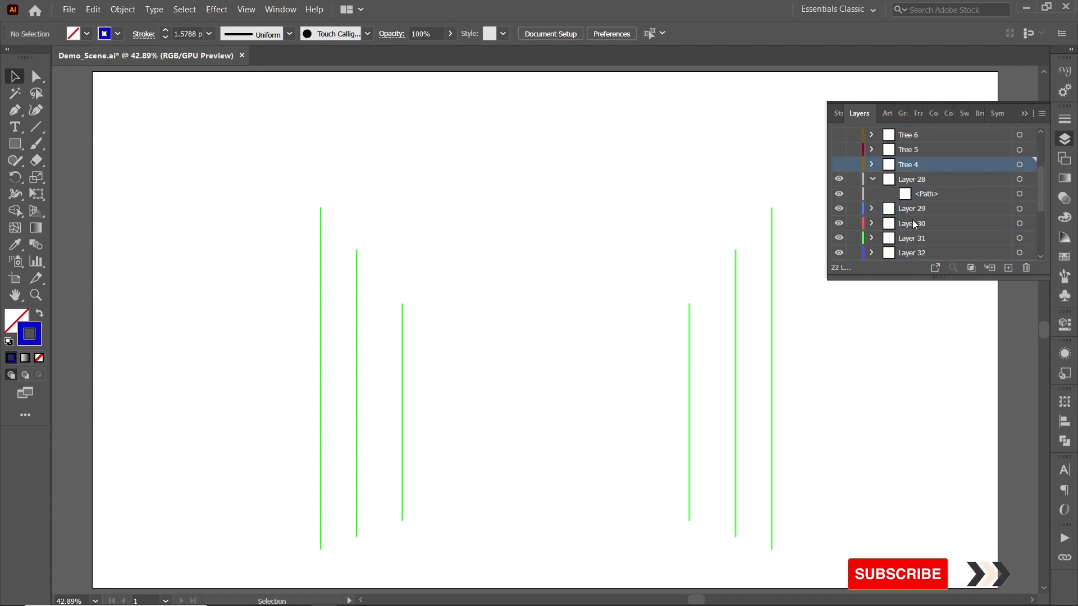
double_click(912, 179)
type("Tree 3")
key("Return")
left_click(839, 178)
left_click(872, 179)
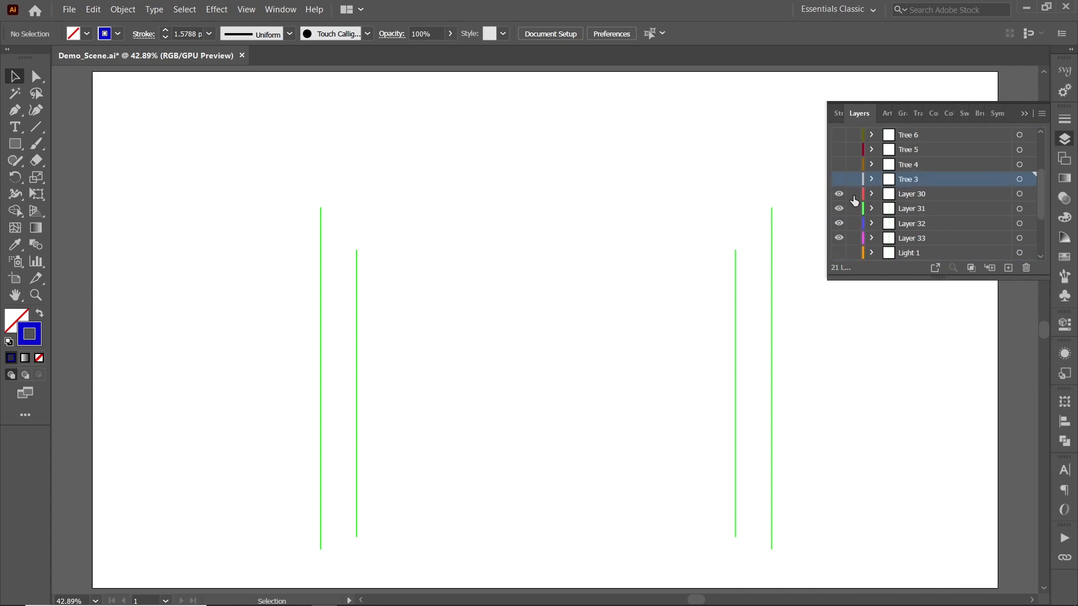
Step: Nest Layer 31 inside Layer 30, name the combined layer Tree 2, and hide it
left_click_drag(888, 218, 914, 194)
double_click(915, 194)
type("Tree 2")
key("Return")
left_click(872, 193)
left_click(838, 194)
Step: Nest Layer 33 inside Layer 32 and name the combined layer Tree 1
left_click_drag(909, 238, 915, 208)
left_click(872, 209)
double_click(909, 208)
type("Tree 7")
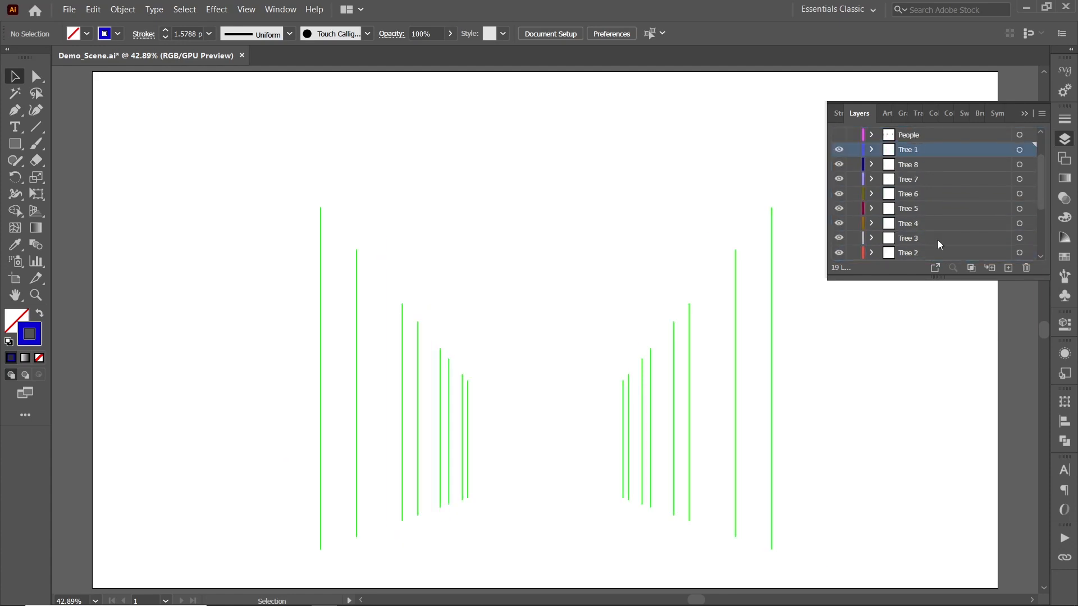
Step: Reorder the tree layers below Tree 1 into ascending numeric order
left_click_drag(937, 253, 925, 158)
left_click_drag(927, 252, 924, 172)
left_click_drag(926, 253, 924, 186)
left_click_drag(926, 252, 930, 200)
left_click_drag(926, 253, 926, 216)
Step: Place Light 1 above Tree 1, Light 2 above Tree 3, Light 3 above Tree 5, and Light 4 above Tree 7
left_click_drag(927, 253, 929, 156)
scroll(924, 225, "down", 3)
left_click(924, 224)
left_click_drag(938, 277, 937, 386)
left_click_drag(914, 299, 915, 233)
left_click_drag(909, 314, 925, 278)
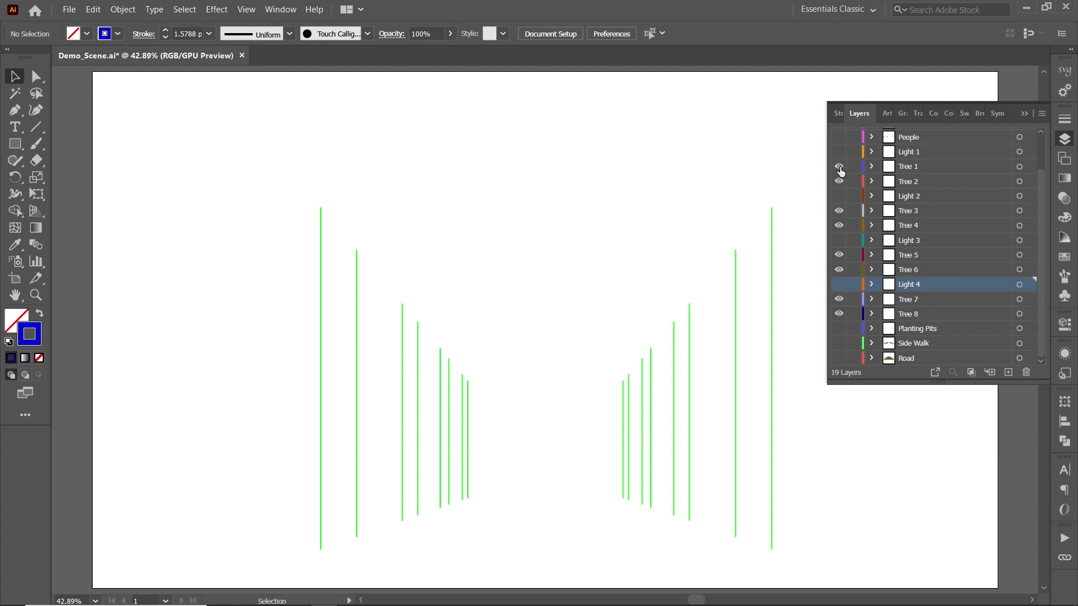
Step: Hide all the tree layers and show the People layer with its contents expanded
left_click(838, 315)
scroll(900, 224, "up", 2)
left_click(839, 178)
left_click(878, 179)
left_click(871, 179)
Step: Release the People artwork into separate top-level layers and delete the emptied People layer
left_click(1042, 113)
left_click(960, 298)
left_click(931, 296, "shift")
left_click_drag(930, 295, 915, 171)
left_click(919, 295)
Step: Rename Layer 32 as People 1 and Layer 34 as People 2, hiding each one
double_click(909, 179)
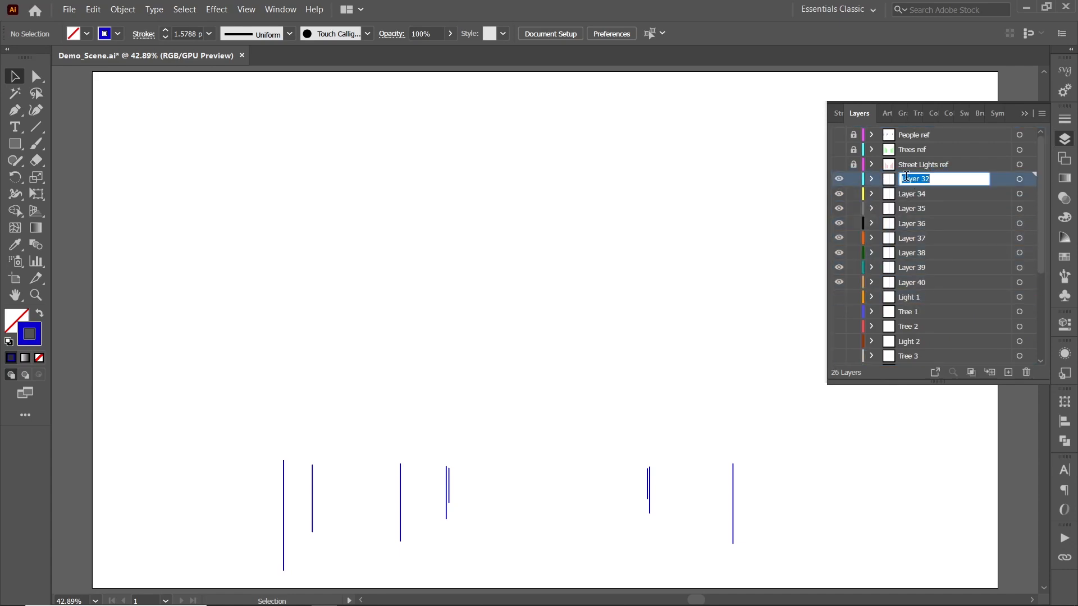
left_click(879, 194)
left_click_drag(838, 178, 842, 213)
double_click(911, 193)
type("People")
Step: Identify the next tallest people guide on the artboard, rename its Layer 40 as People 3, and hide it
left_click(405, 489)
double_click(911, 282)
type("People 3")
key("Return")
left_click(838, 283)
Step: Select the leftmost remaining people guide, rename its Layer 35 as People 4, and hide it
left_click(312, 483)
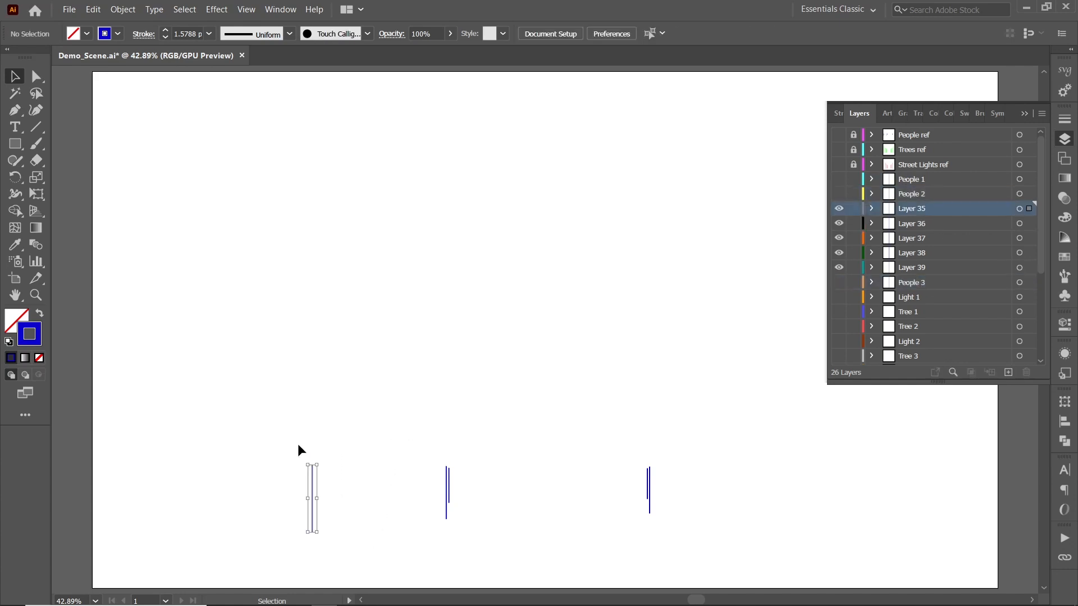
double_click(915, 209)
type("People 1")
left_click(839, 210)
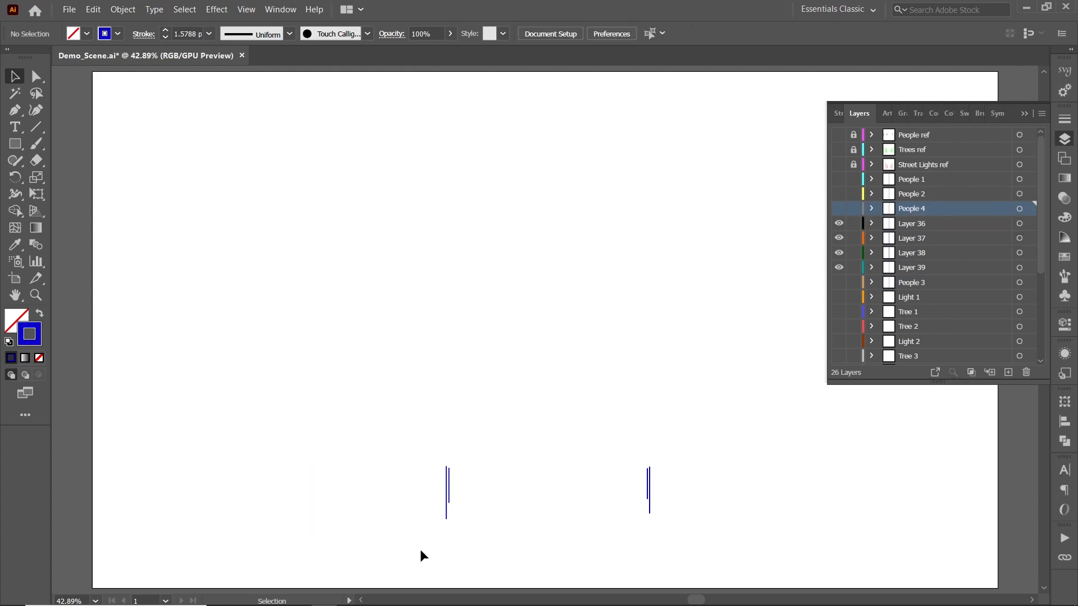
Step: Select the longer guide of the left pair and rename its Layer 39 as People 5
left_click(446, 512)
double_click(912, 267)
type("People 5")
key("Return")
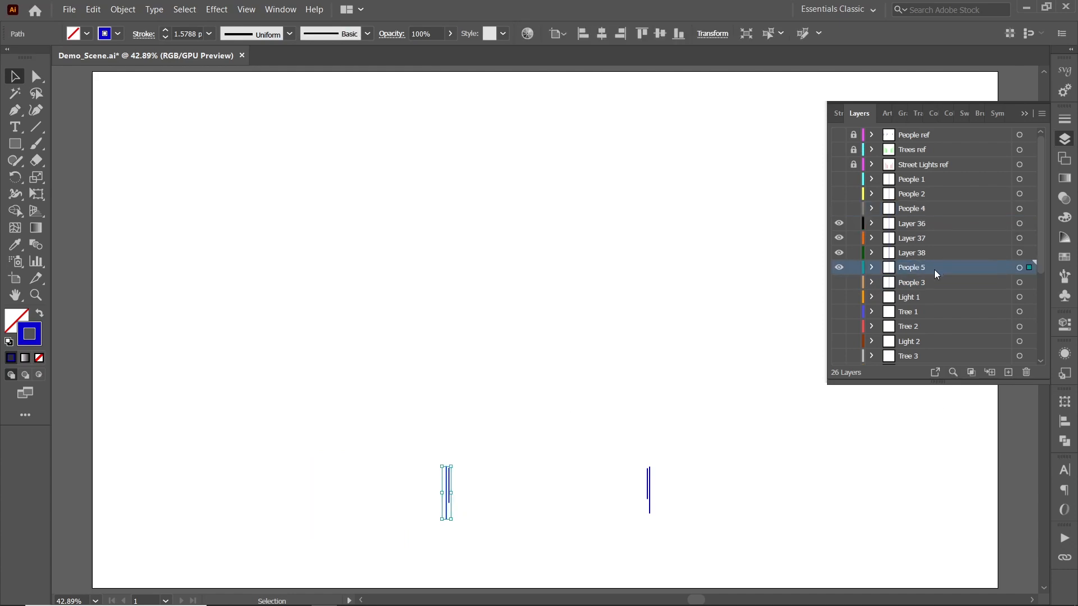
Step: Select the longer guide of the right pair, rename its Layer 36 as People 6, and hide it
left_click(651, 508)
double_click(915, 223)
type("People 1")
key("BackSpace")
type("6")
key("Return")
left_click(839, 223)
Step: Select the short guide on the left, rename its Layer 37 as People 7, and hide it
left_click(449, 485)
double_click(914, 237)
key("Return")
left_click(838, 237)
Step: Select the last remaining people guide and rename its Layer 38 as People 8
left_click(647, 484)
double_click(918, 252)
key("Escape")
double_click(917, 252)
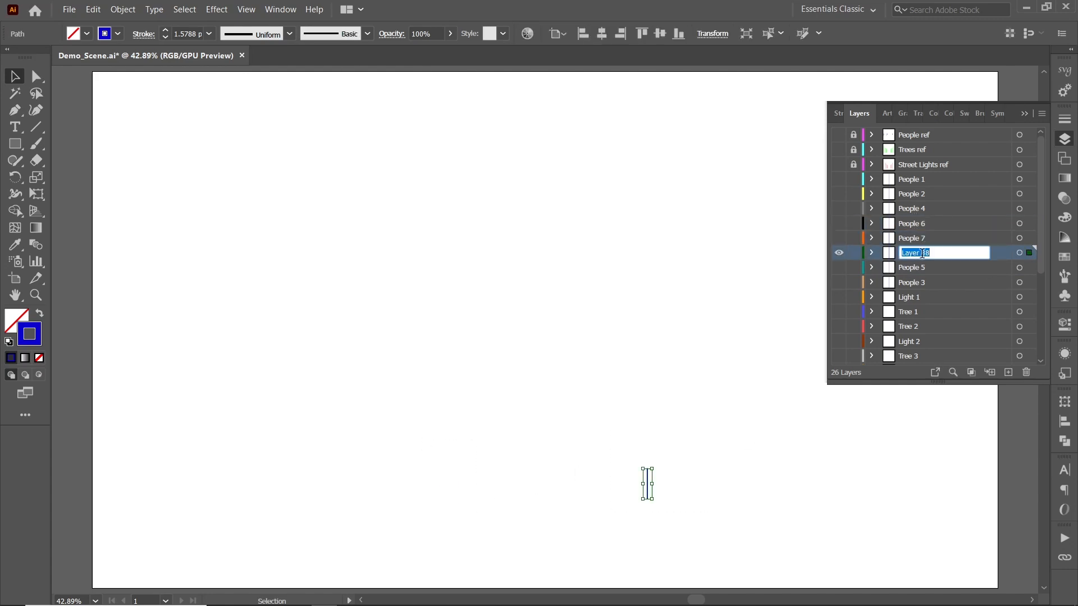
key("Return")
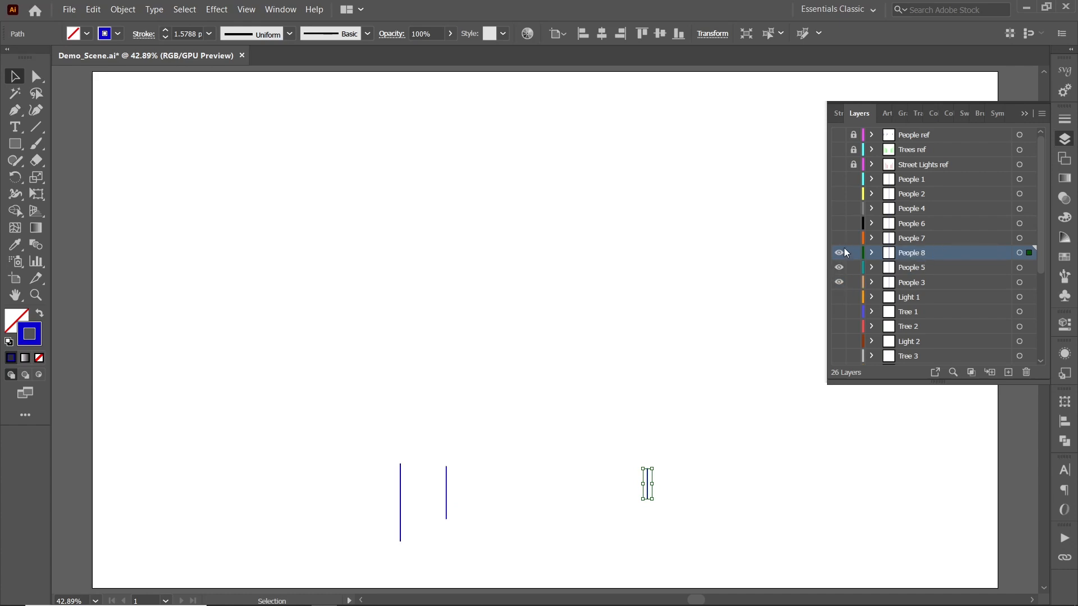
Step: Show all the People layers and move People 3 and People 5 up among them
left_click(839, 195)
left_click_drag(921, 281, 930, 207)
left_click_drag(938, 281, 942, 231)
Step: Interleave the People layers with the Tree and Light layers, placing People 2 to 4 below Tree 1, People 7 above Light 4, and People 8 above Tree 8
left_click(904, 179)
left_click_drag(904, 180, 913, 317)
left_click(919, 179)
left_click(924, 194, "shift")
left_click_drag(918, 179, 944, 234)
left_click_drag(927, 383, 927, 515)
left_click_drag(911, 179, 920, 422)
left_click_drag(911, 179, 917, 448)
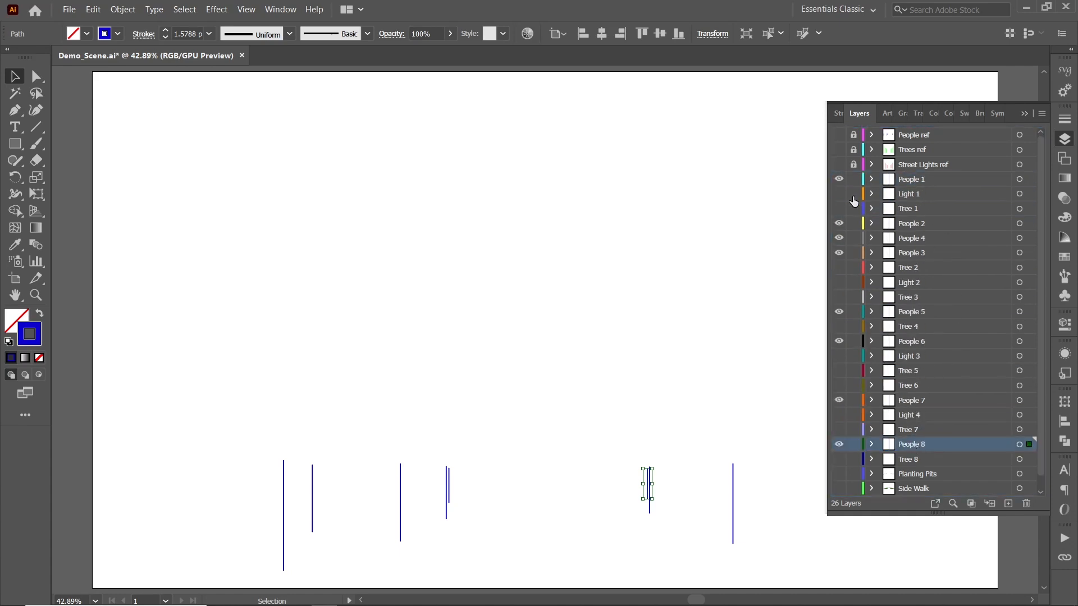
Step: Show all the light, tree and ground surface layers and clear the selection
left_click_drag(838, 197, 837, 529)
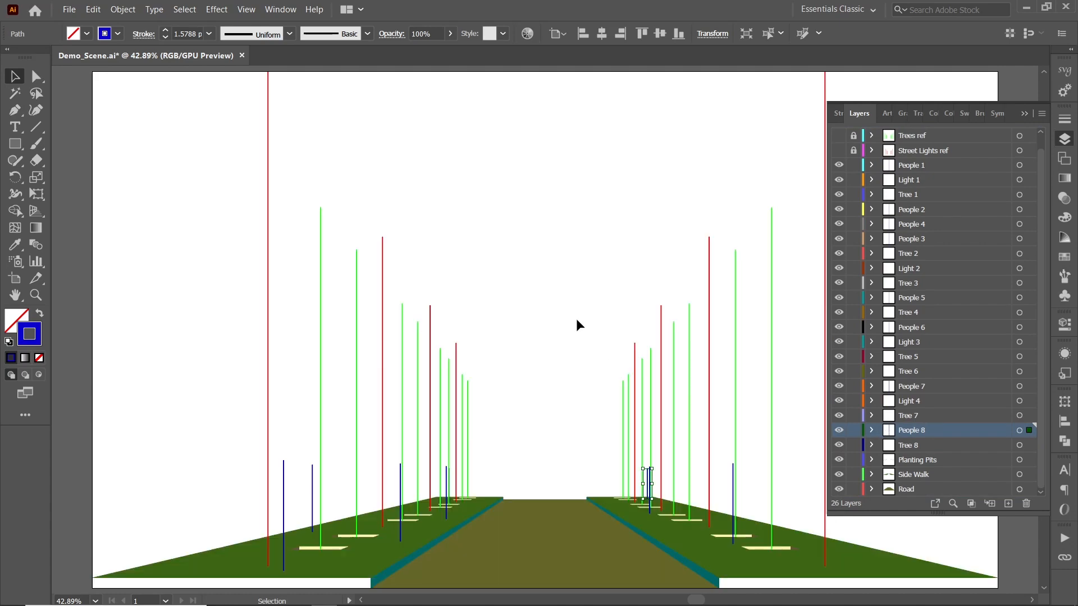
left_click(577, 322)
left_click(1064, 139)
Step: Select all the red street light lines by their shared stroke color
left_click(825, 105)
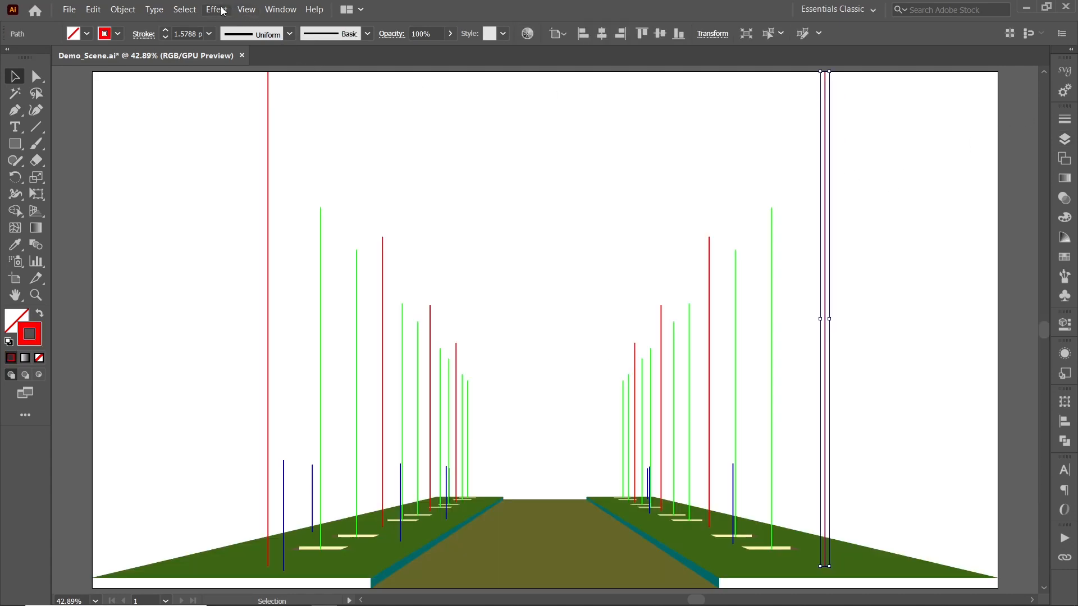
left_click(184, 10)
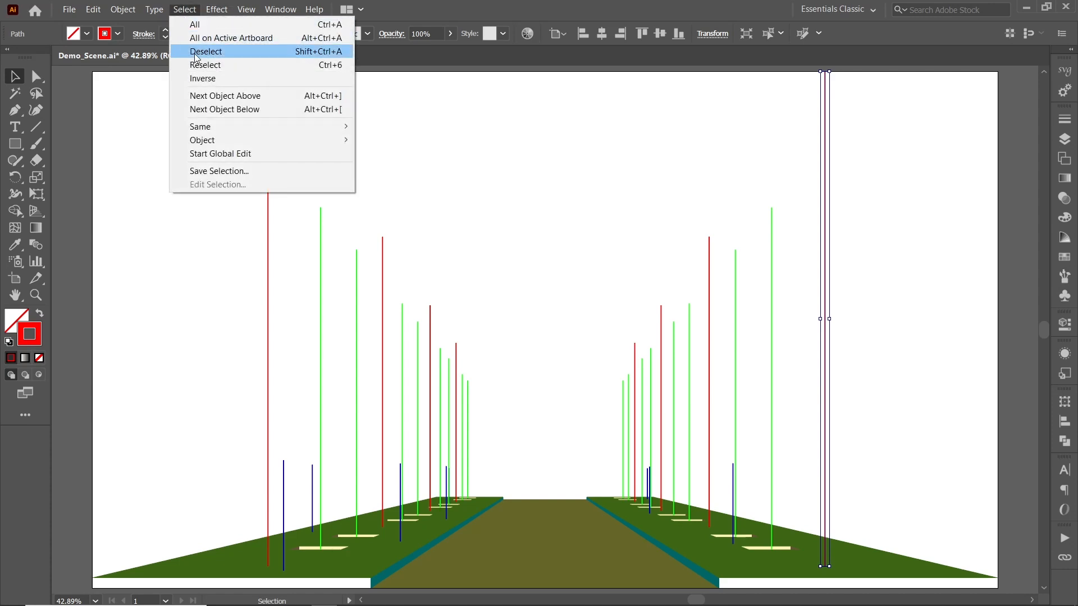
mouse_move(258, 128)
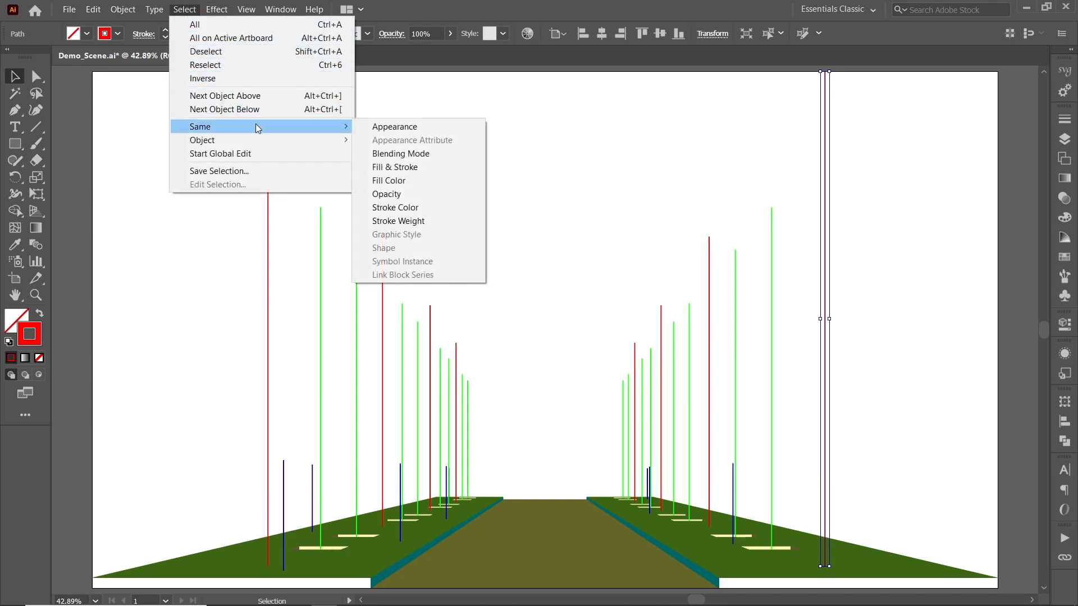
left_click(402, 208)
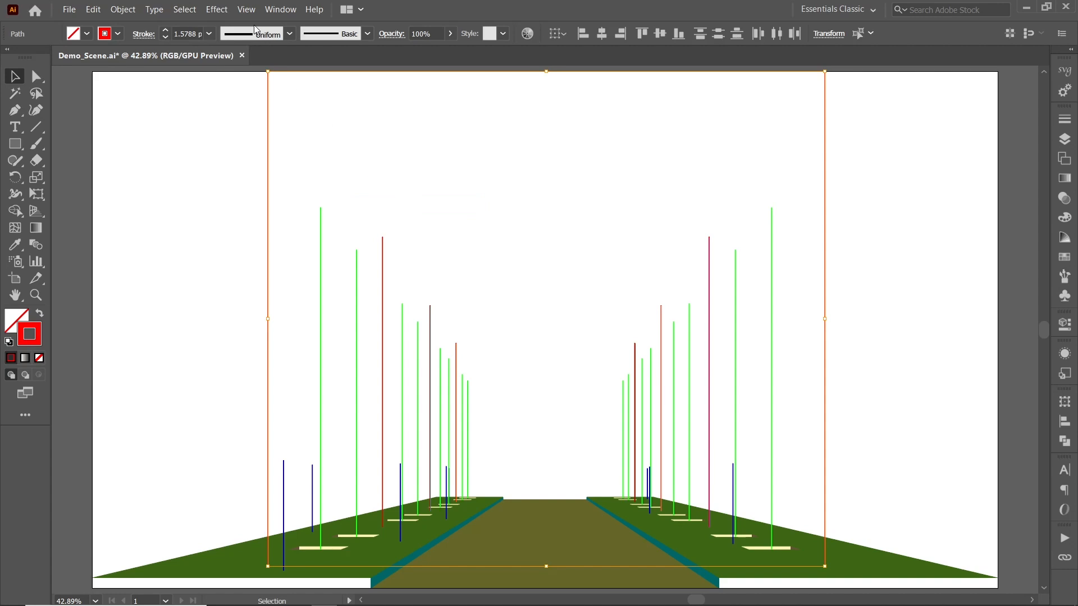
Step: Apply a Rasterize effect to the selected street light lines with 0 px added around the object
left_click(216, 10)
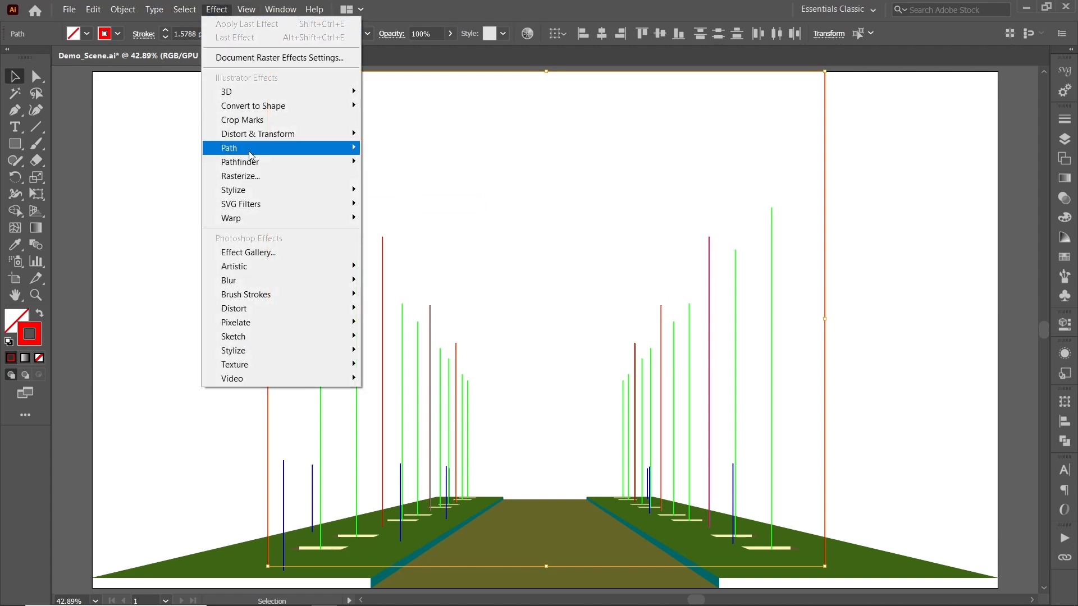
left_click(264, 176)
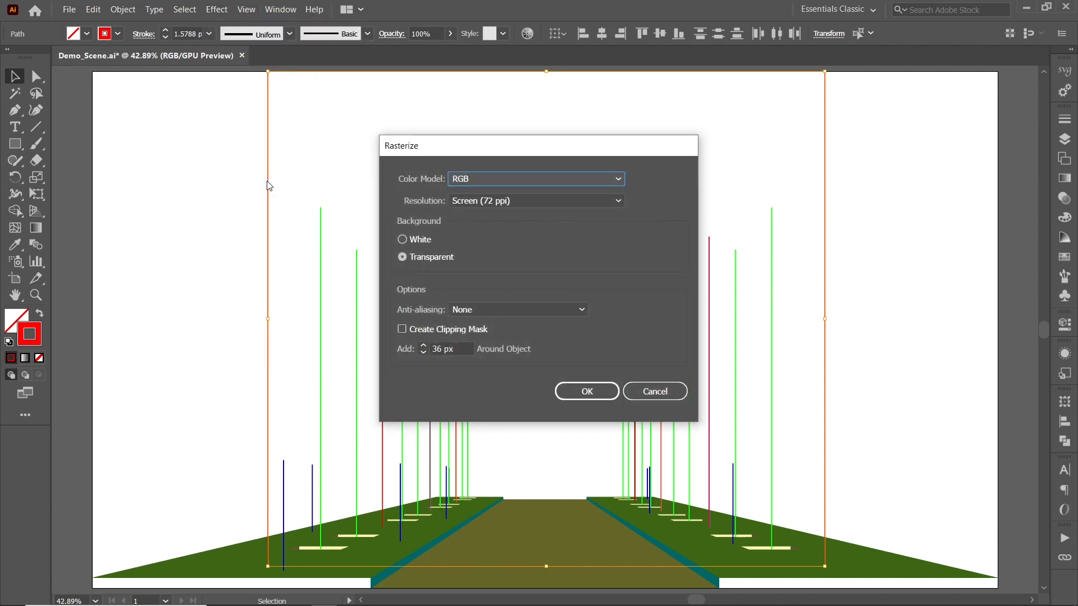
left_click(453, 348)
type("0")
left_click(586, 391)
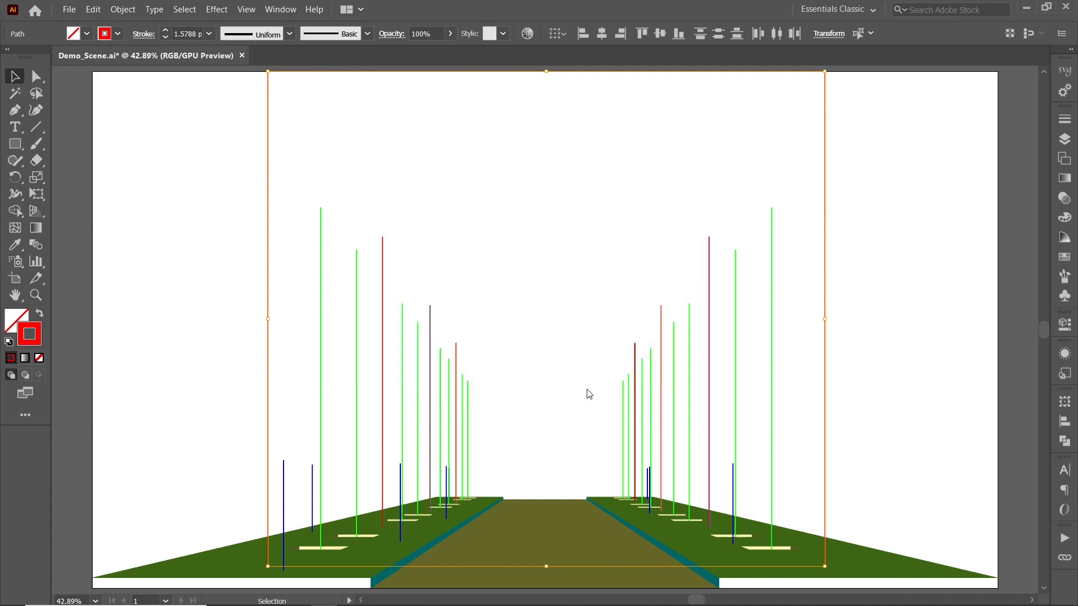
Step: Expand the appearance of the rasterized street light lines into images and inspect them at 100% zoom
left_click(129, 10)
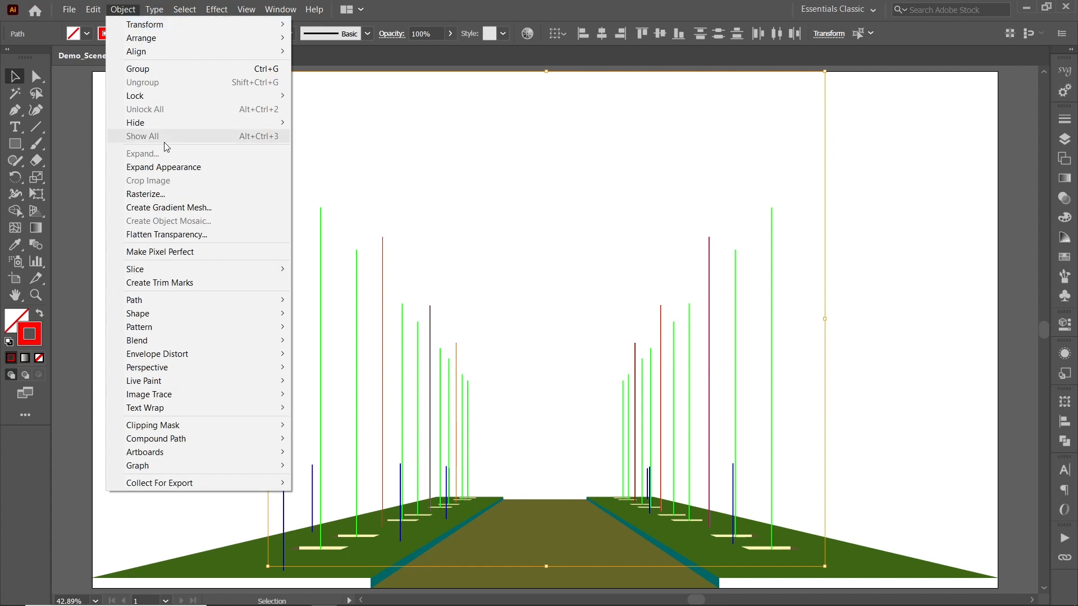
left_click(163, 167)
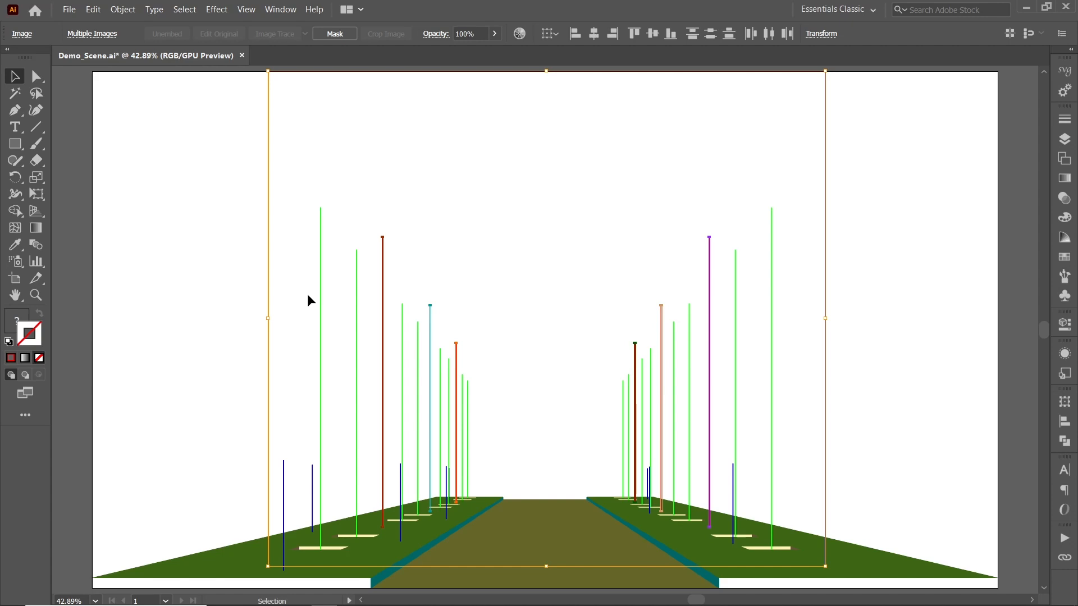
key("ctrl+1")
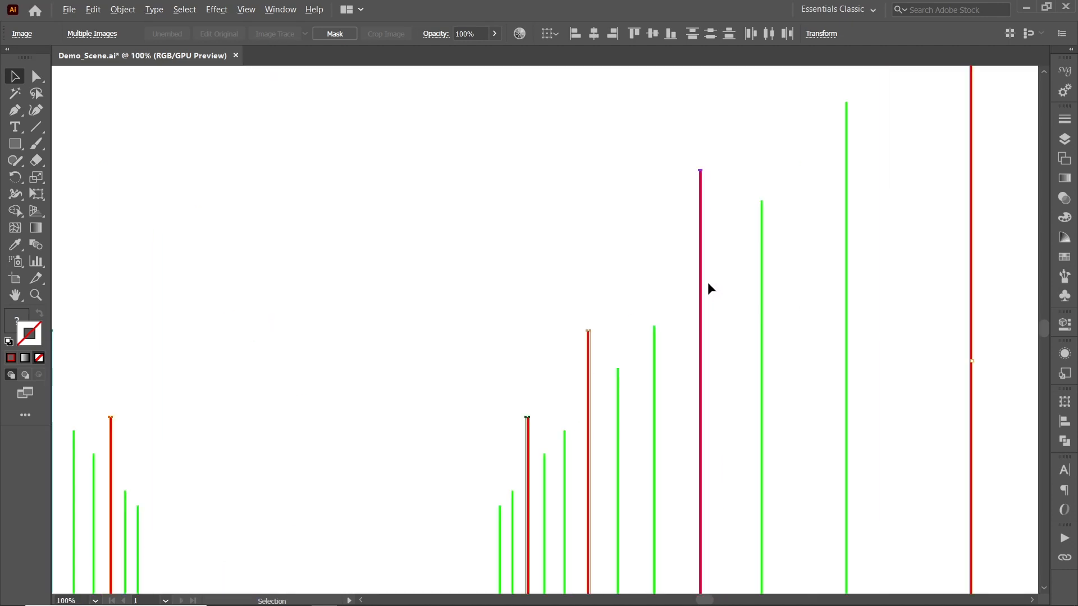
key("ctrl+0")
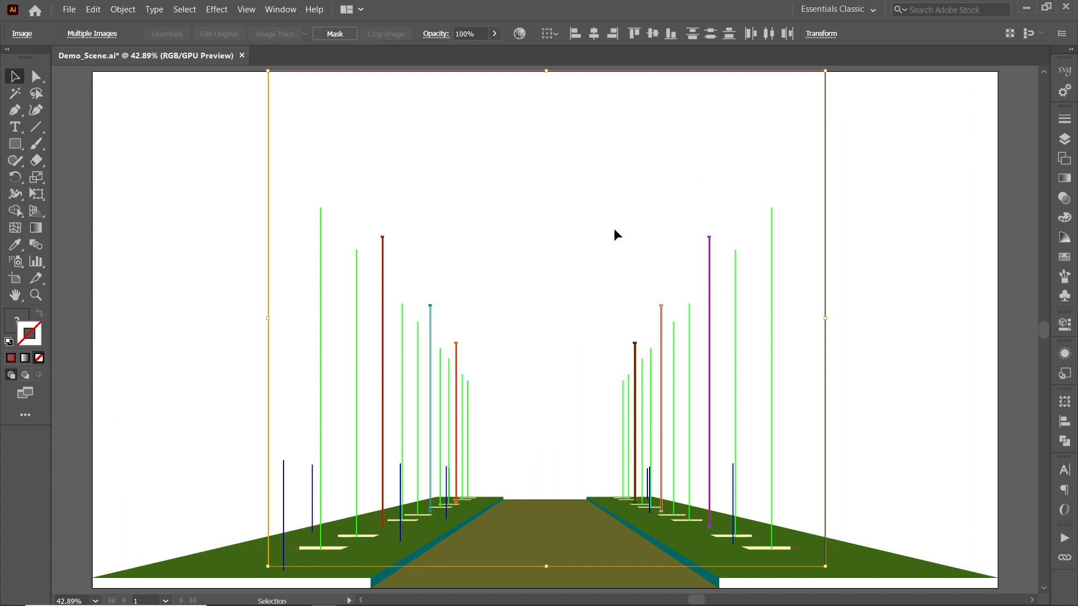
Step: Relink the selected street light images to street-light.png using the fast_relink script
left_click(69, 10)
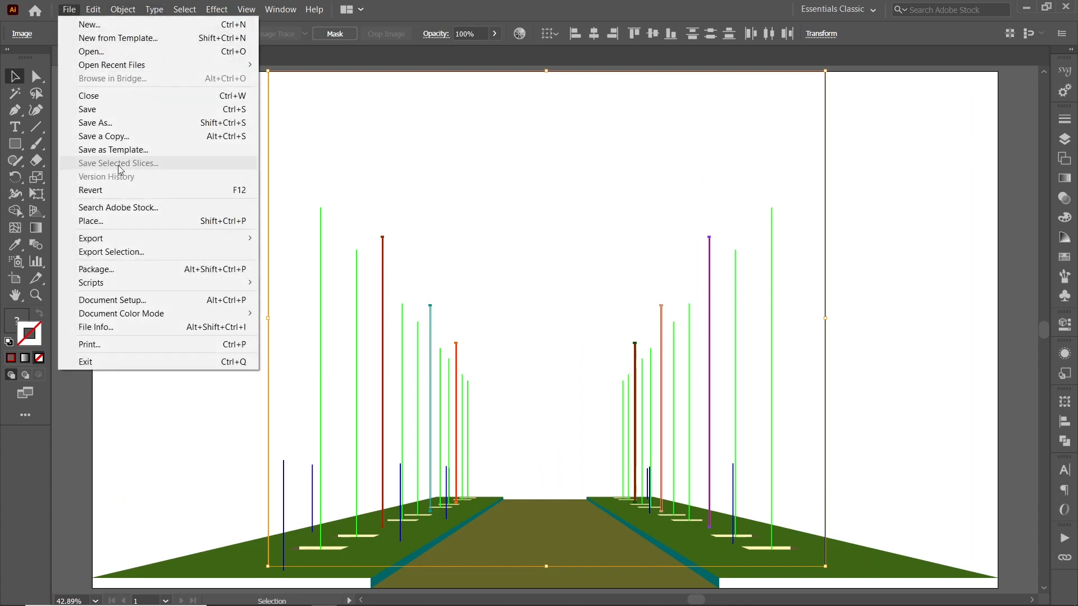
mouse_move(165, 278)
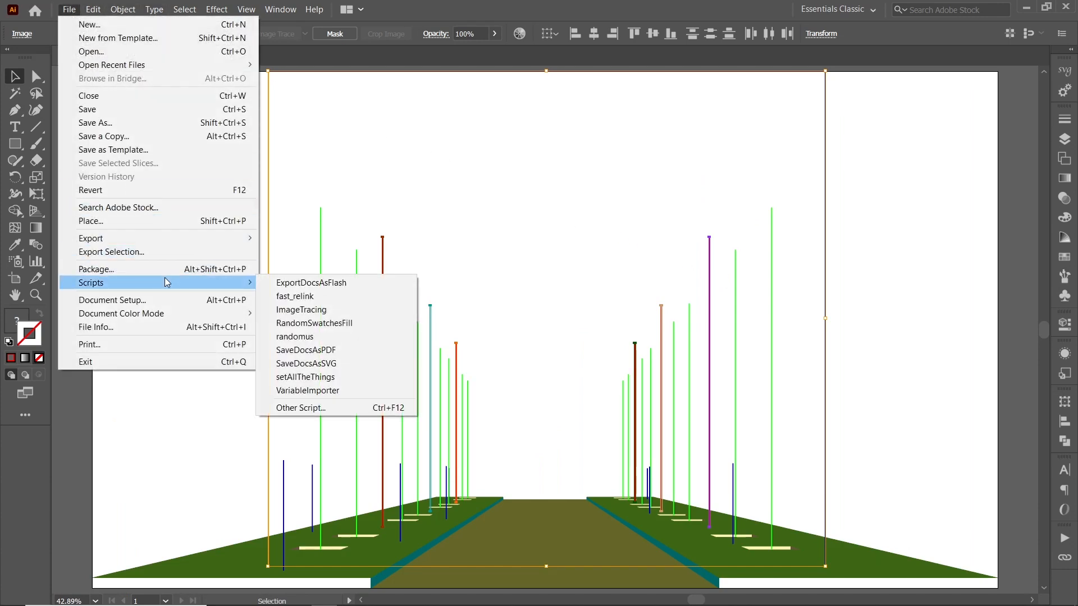
left_click(308, 297)
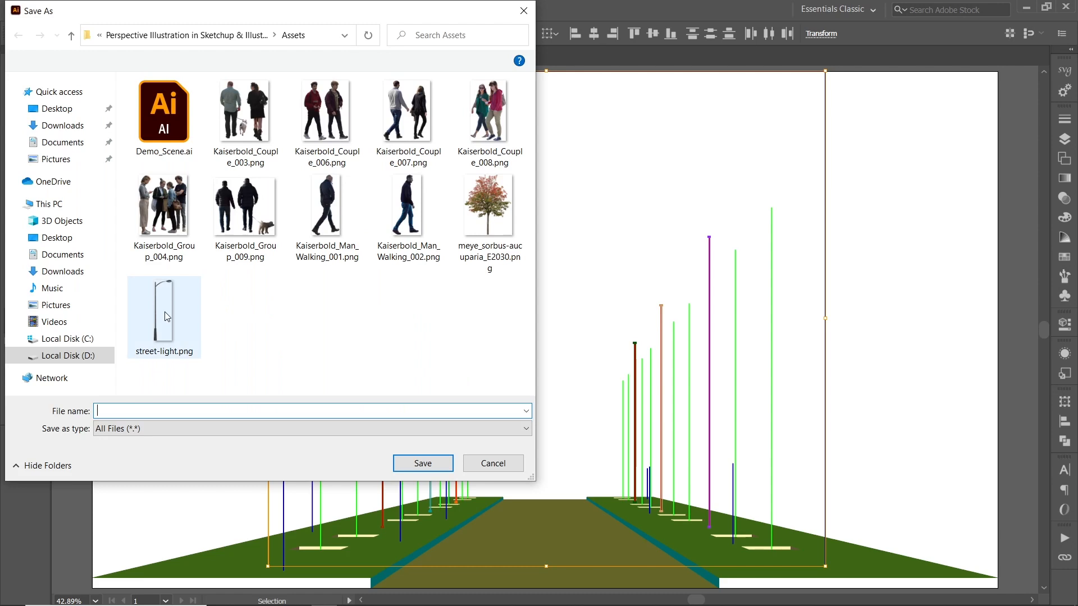
double_click(166, 317)
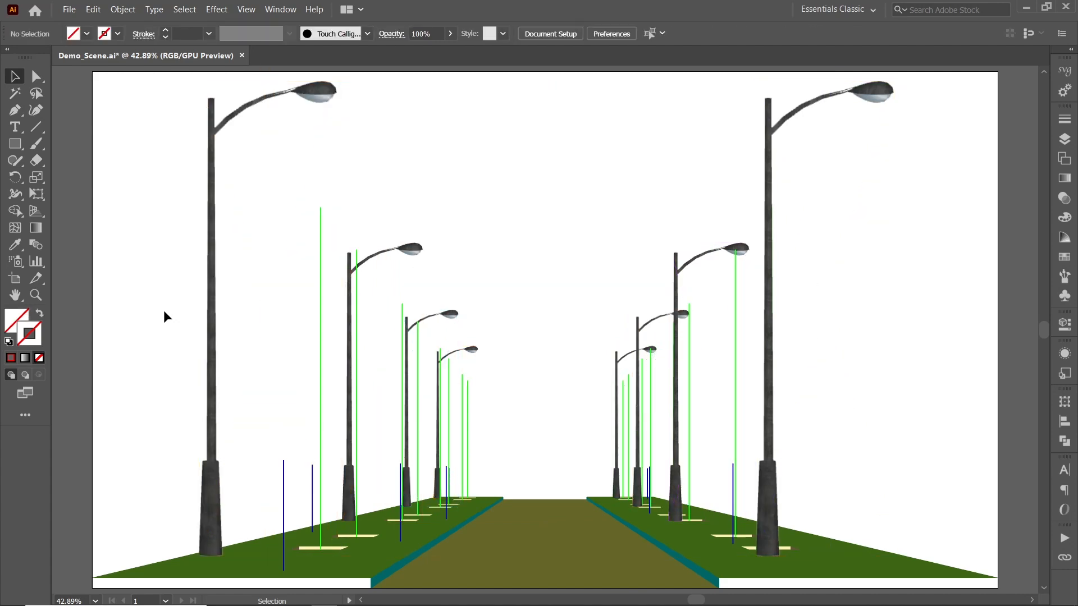
Step: Show only the street light images in the Light 1 to Light 4 layers together with the Street Lights ref guide lines
left_click(1065, 402)
left_click(1065, 402)
left_click(1063, 141)
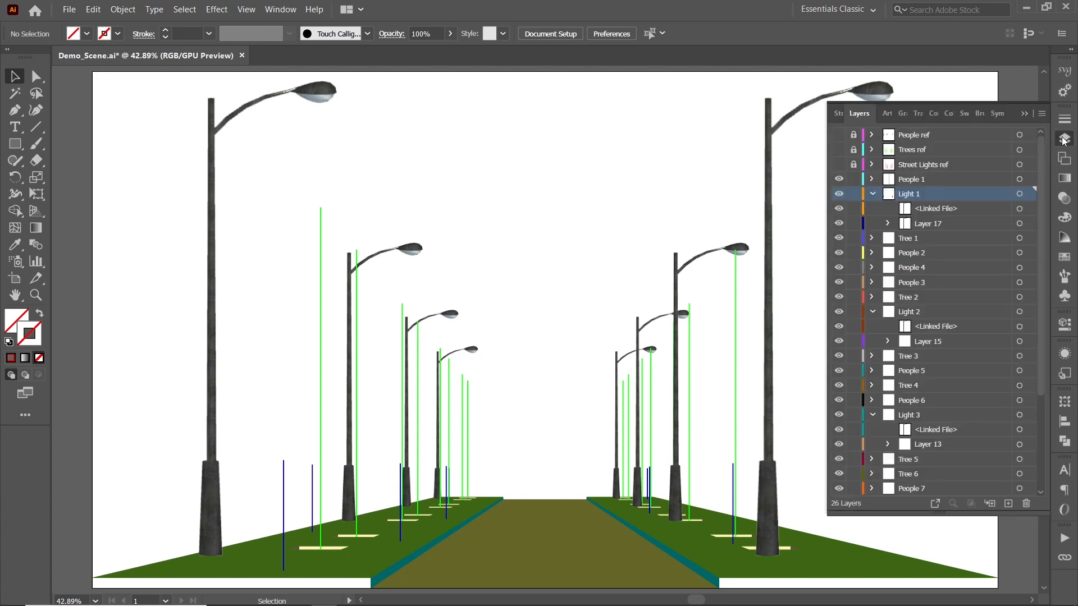
mouse_move(843, 190)
left_mouse_down()
mouse_move(844, 455)
mouse_move(840, 181)
left_mouse_up()
scroll(840, 185, "up", 5)
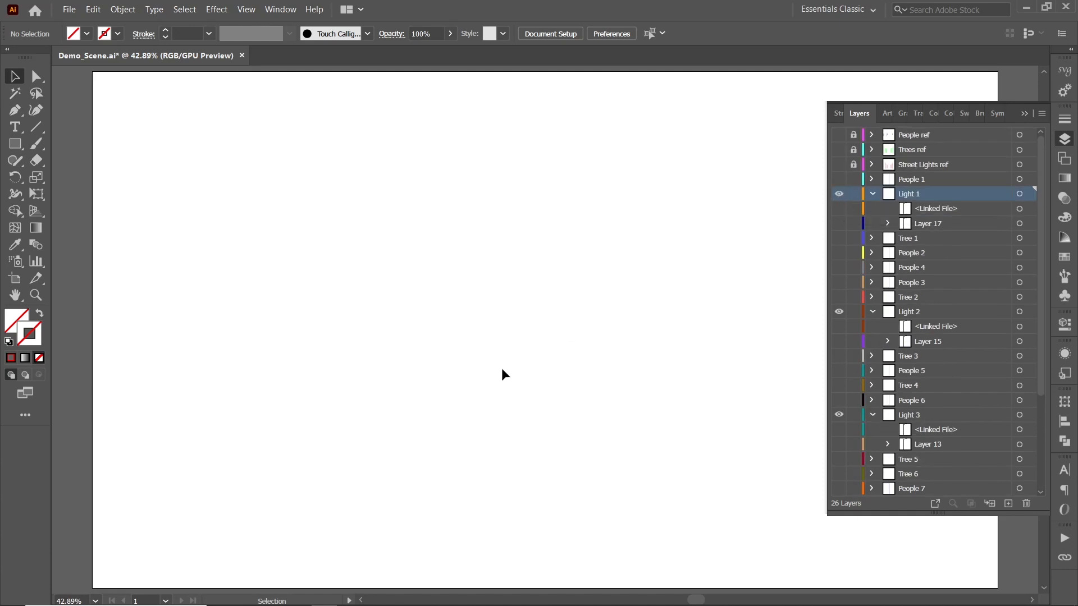
left_click(839, 223)
left_click_drag(839, 326, 838, 341)
left_click_drag(838, 429, 839, 444)
scroll(840, 433, "down", 3)
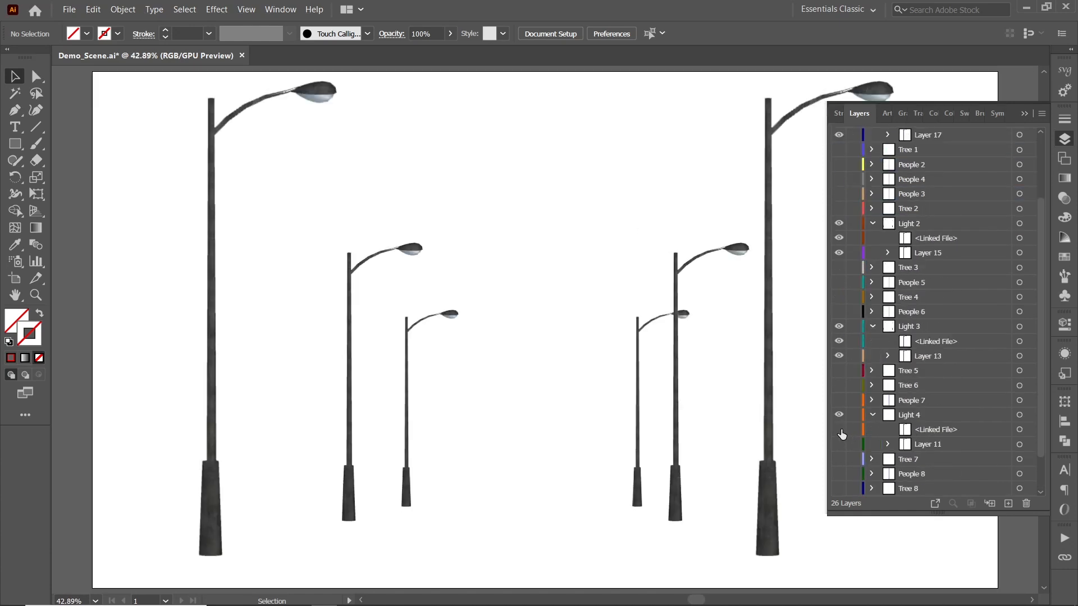
scroll(830, 168, "up", 3)
left_click(839, 165)
key("F7")
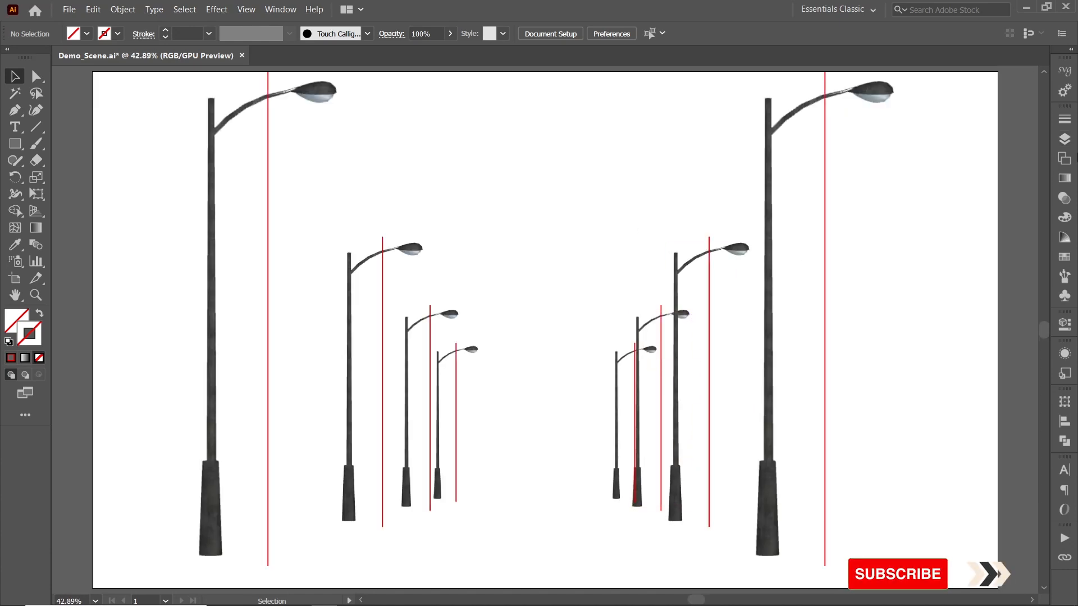
Step: Select all the street light images and shift them horizontally towards their red guide lines with Transform Each
key("ctrl+minus")
key("ctrl+a")
key("ctrl+plus")
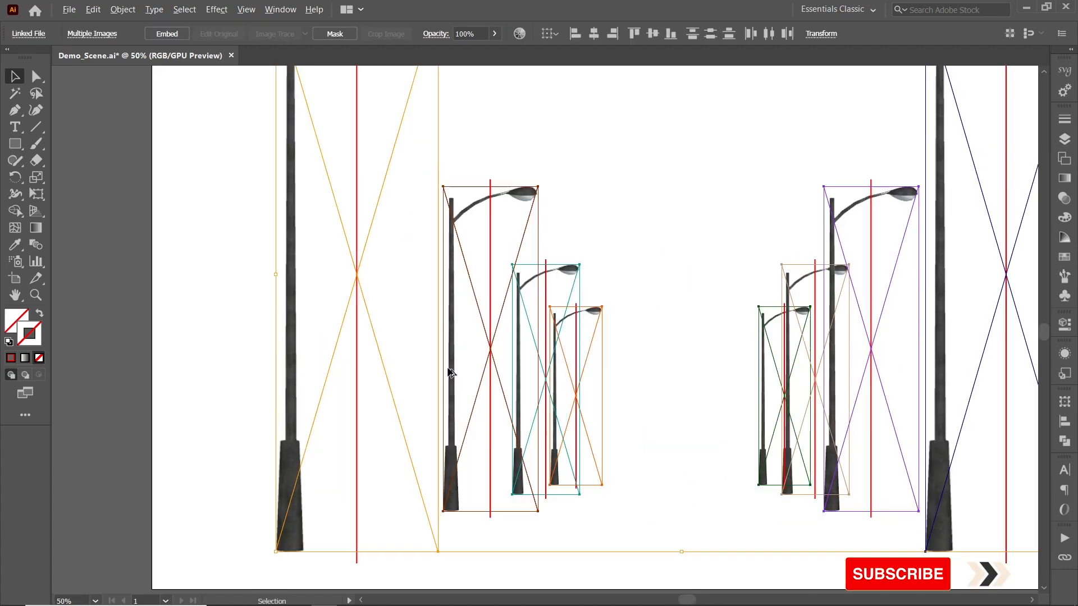
left_click(124, 10)
mouse_move(140, 24)
left_click(337, 112)
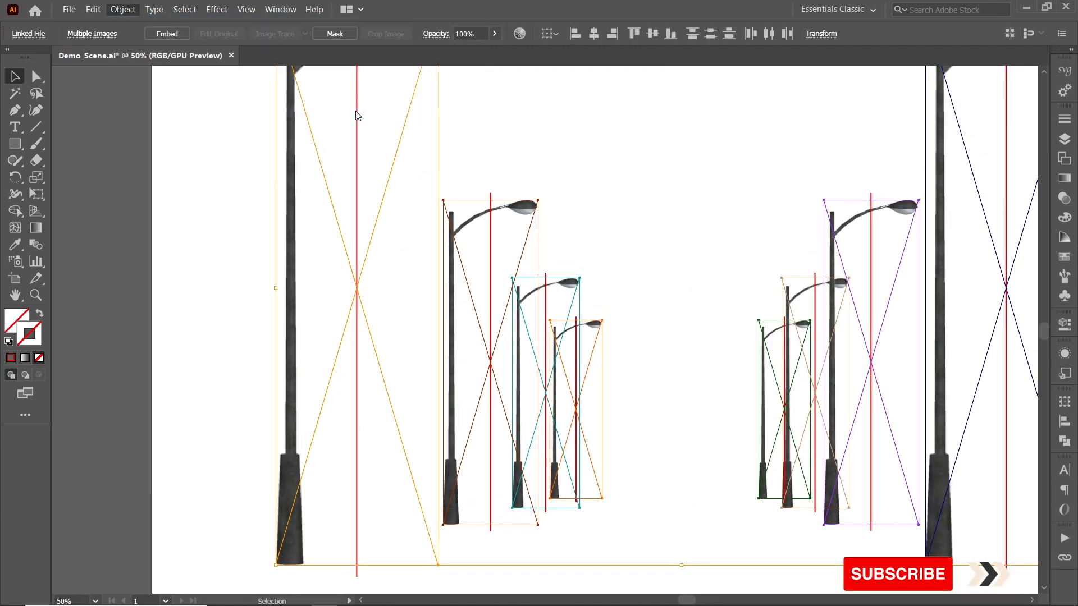
double_click(784, 241)
type("48")
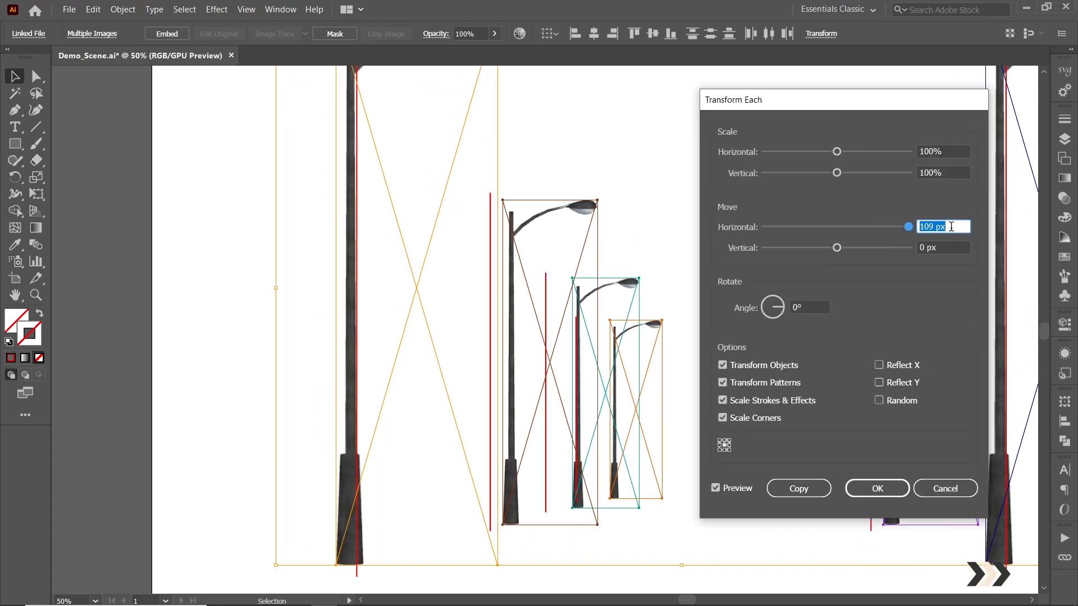
double_click(955, 226)
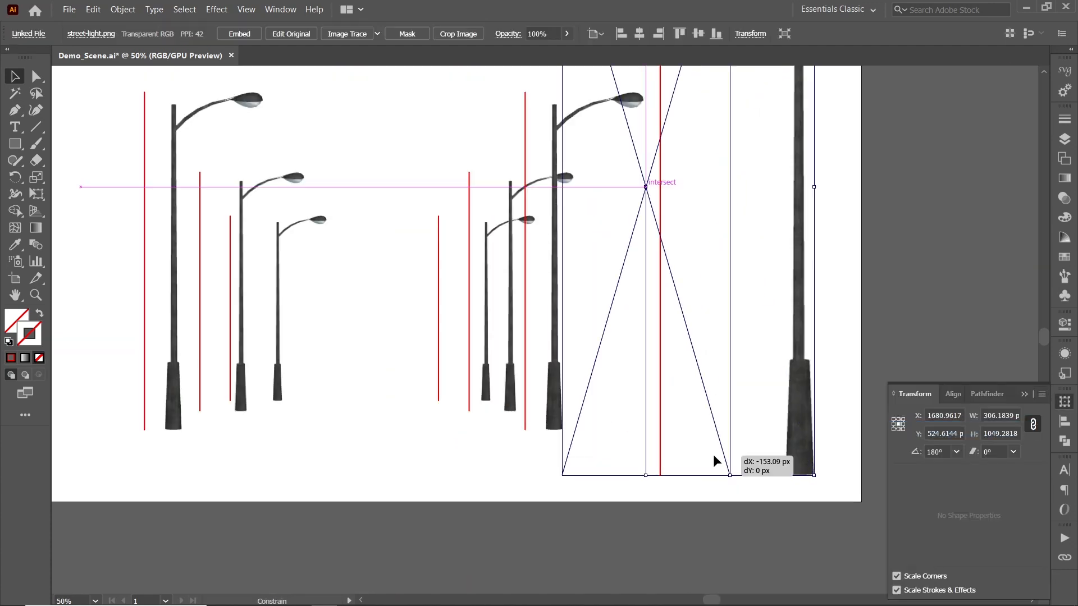
Step: Place the street light poles on their red guide lines and mirror the right-hand row so its lamps face the road
left_click_drag(713, 453, 685, 456)
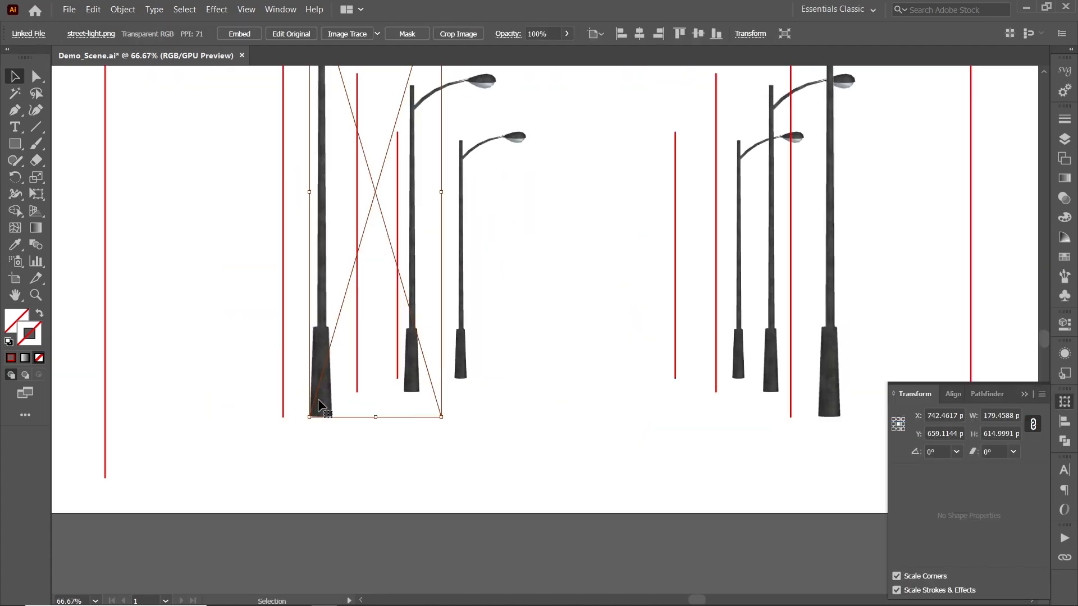
left_click_drag(337, 422, 462, 423)
left_click(1040, 395)
left_click(876, 427)
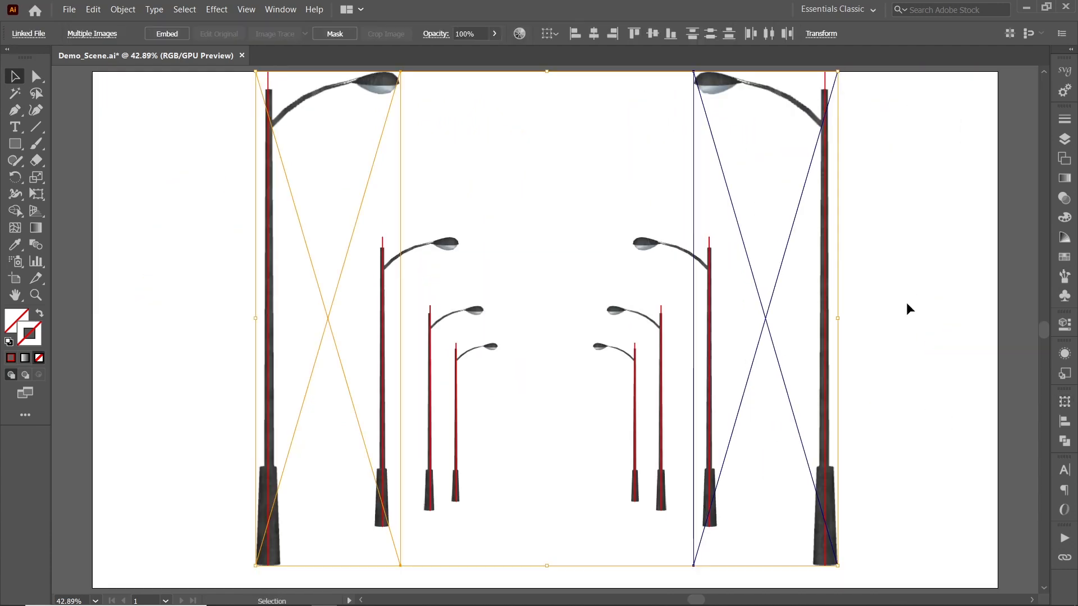
left_click(908, 220)
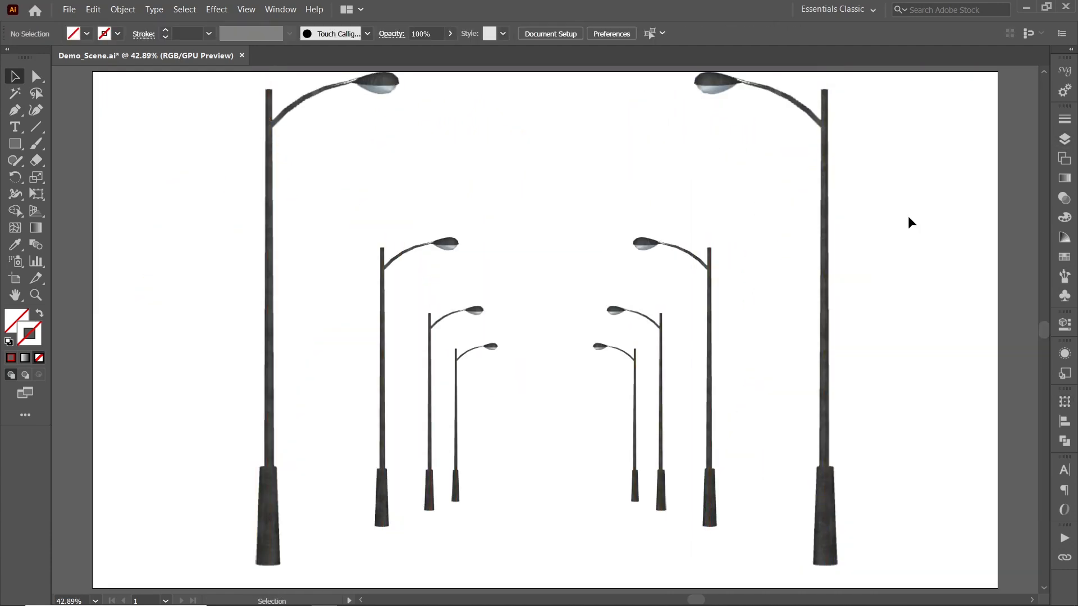
Step: Hide the street lights and show only the Tree 1 to Tree 8 layers
left_click(1064, 139)
left_click_drag(839, 489, 839, 460)
left_click_drag(838, 371, 844, 401)
left_click(838, 415)
left_click(838, 446)
left_click_drag(838, 460, 839, 489)
scroll(375, 440, "down", 1)
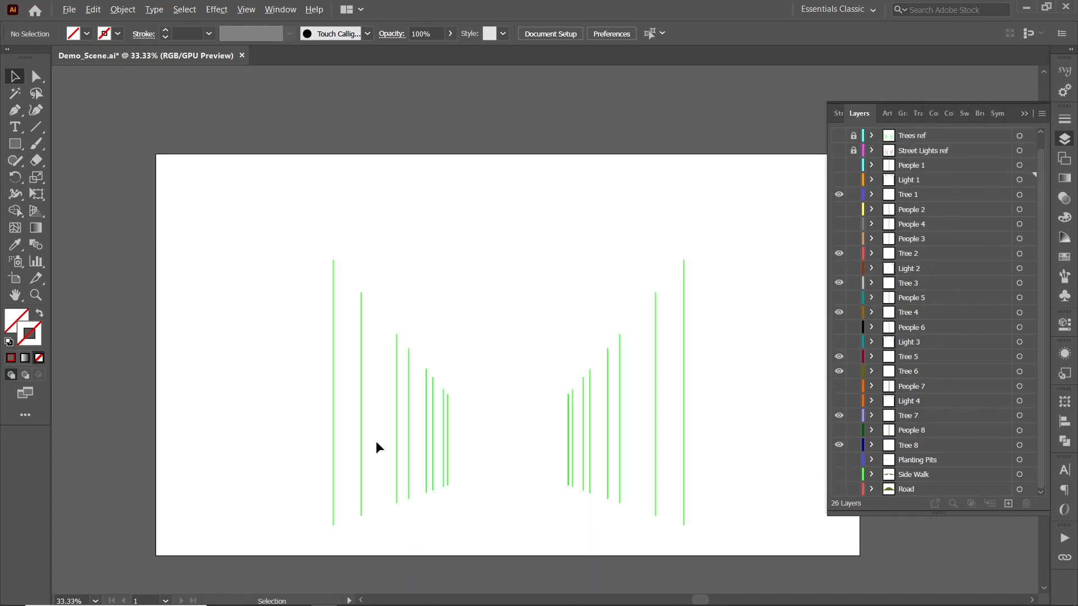
Step: Apply a Rasterize effect to all the green tree lines and expand their appearance into images
left_click_drag(729, 450, 329, 183)
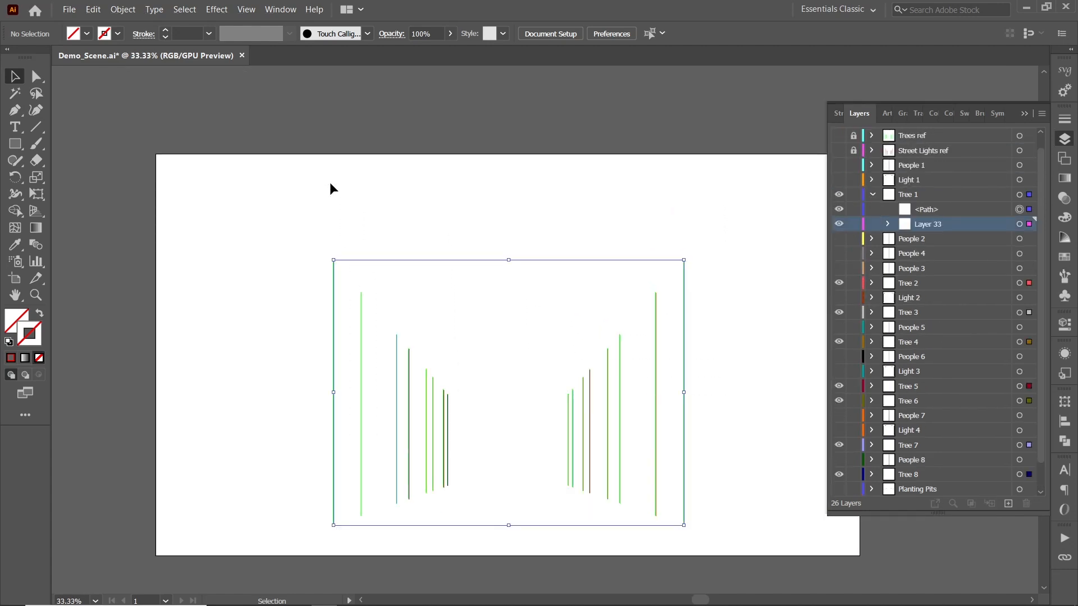
left_click(219, 9)
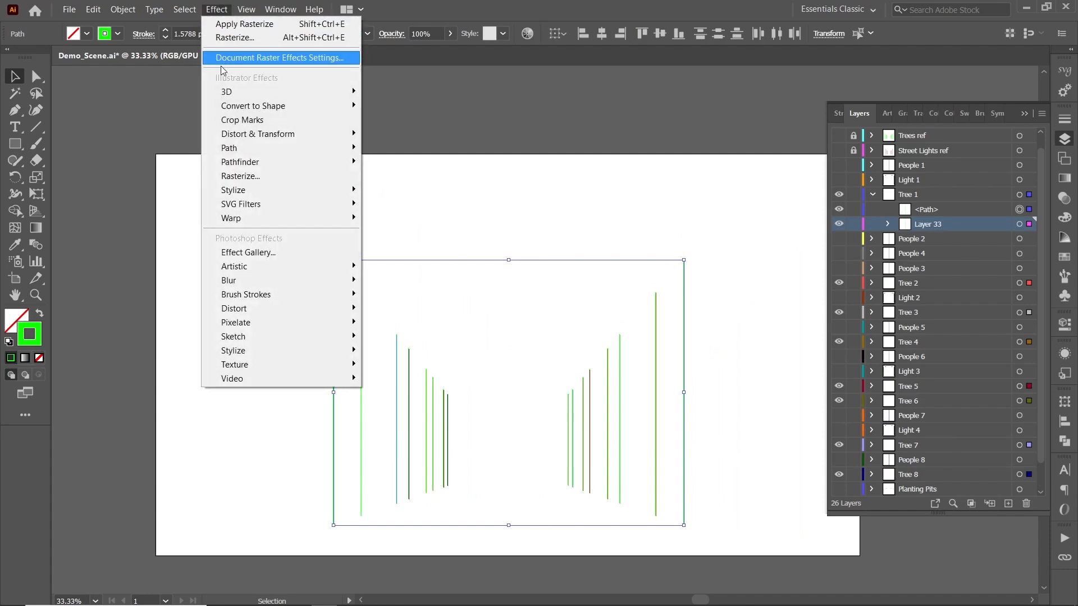
left_click(271, 176)
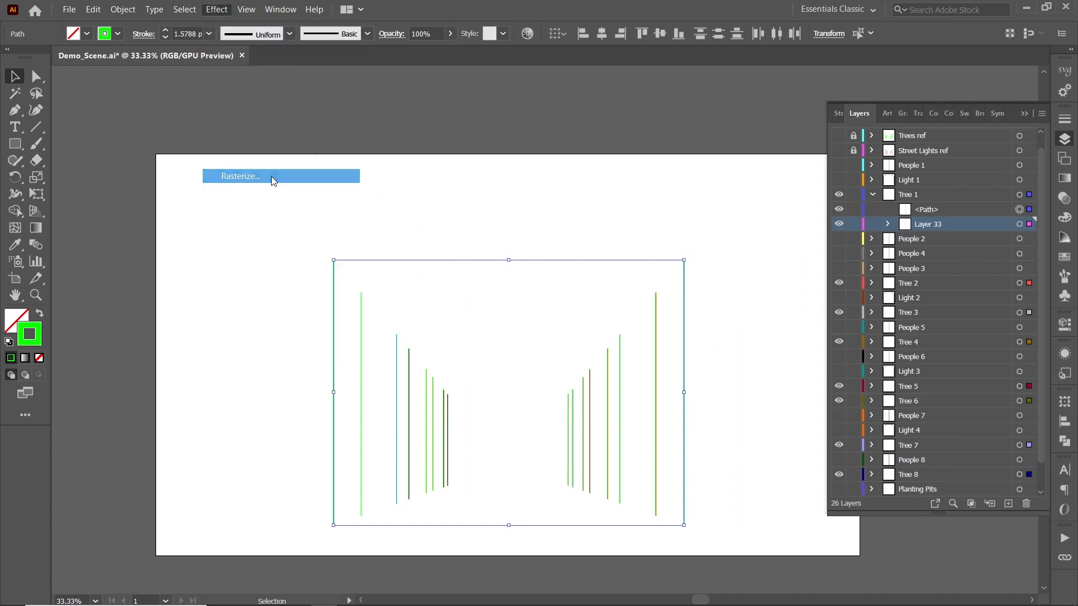
left_click(588, 392)
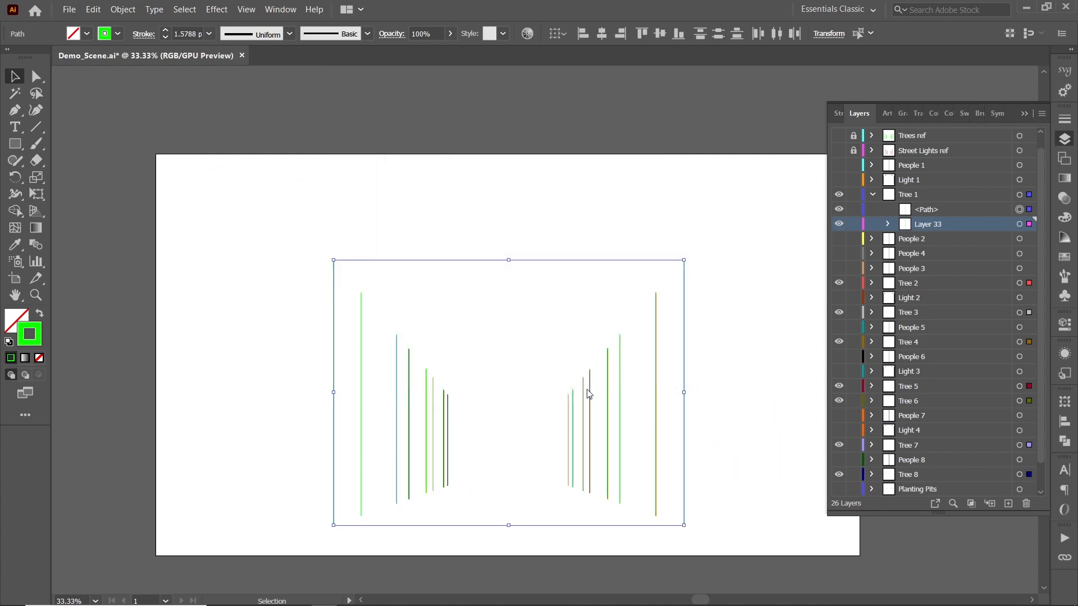
left_click(122, 9)
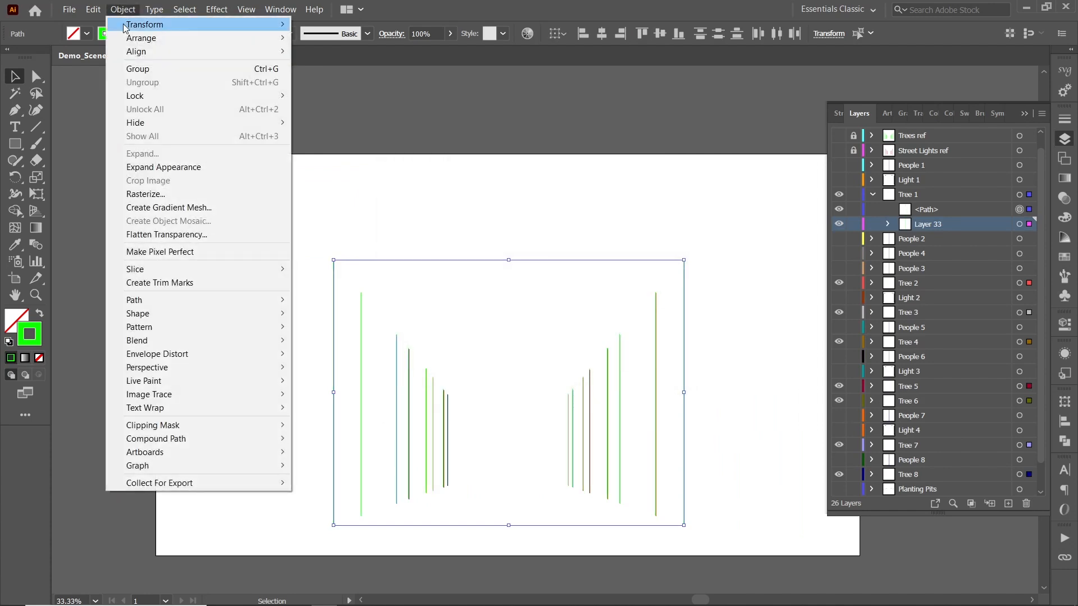
left_click(177, 168)
Step: Relink the rasterized tree line images to meye_sorbus-aucuparia_E2030.png using the fast_relink script
left_click(69, 9)
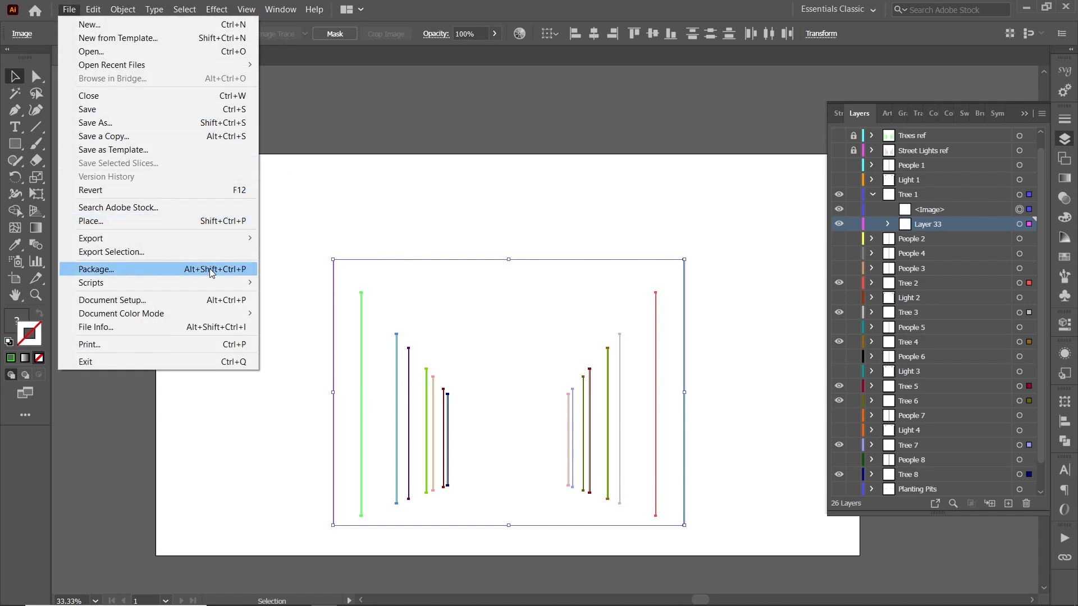
mouse_move(222, 283)
left_click(323, 298)
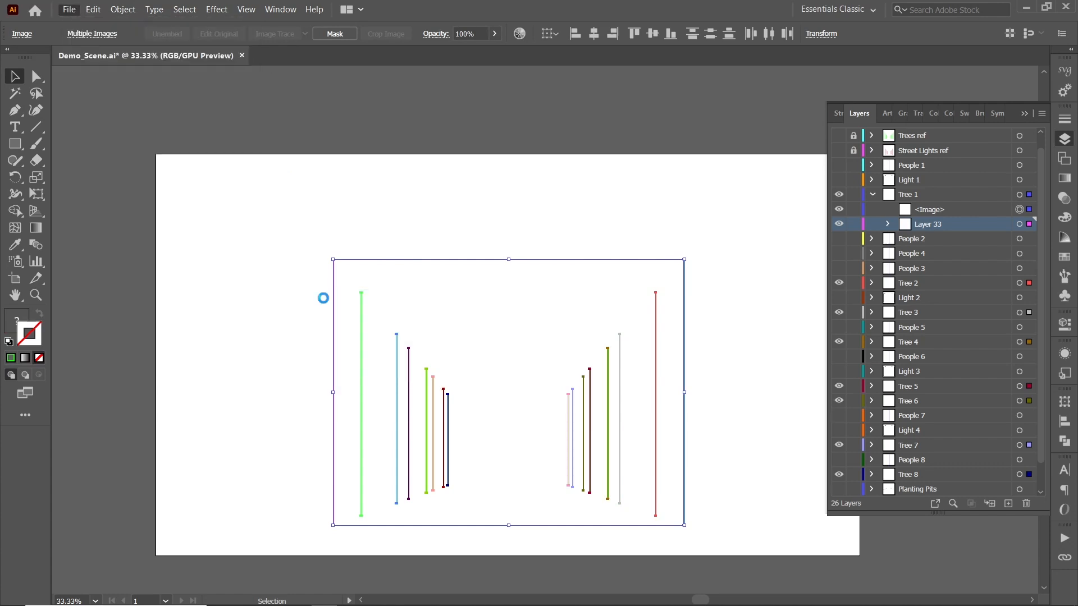
double_click(463, 215)
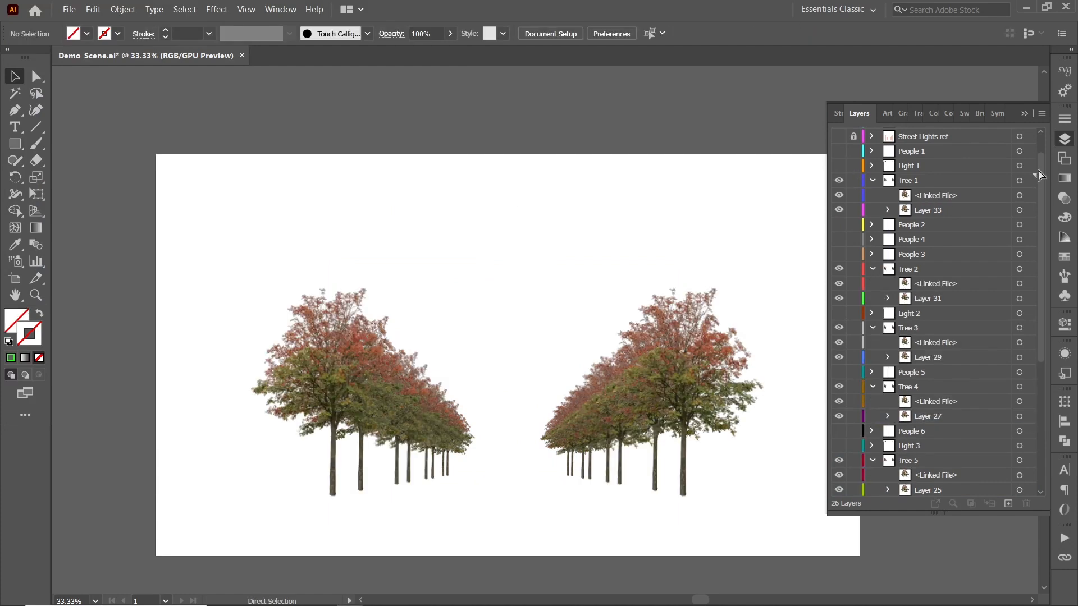
Step: Select all the tree images and scale each one to 130% horizontally and vertically with Transform Each
left_click_drag(782, 489, 259, 255)
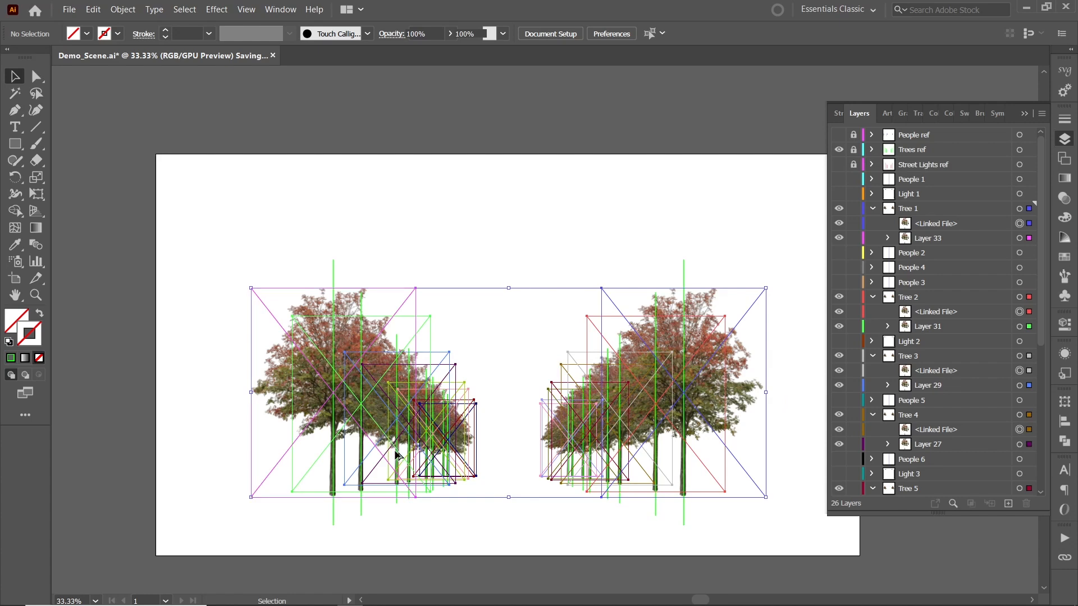
scroll(392, 449, "up", 1)
scroll(370, 424, "down", 1)
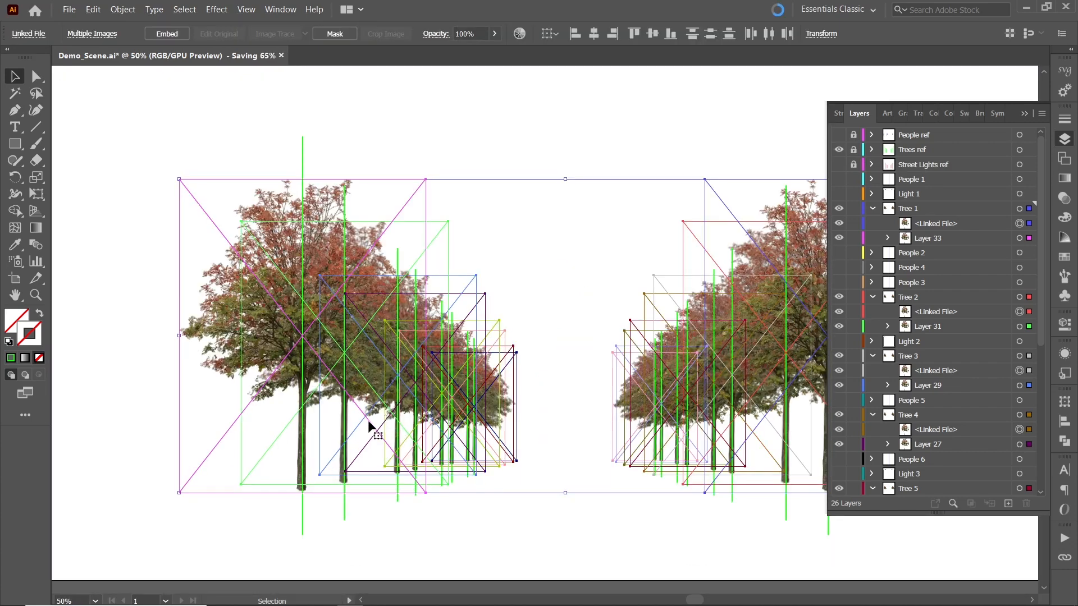
scroll(369, 423, "down", 1)
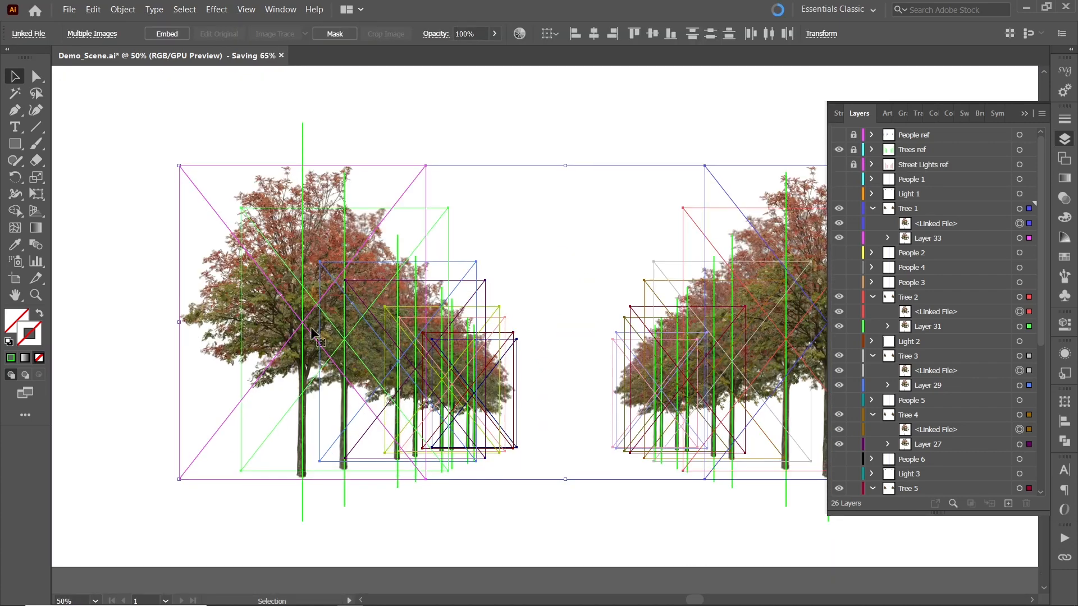
left_click(130, 11)
mouse_move(157, 25)
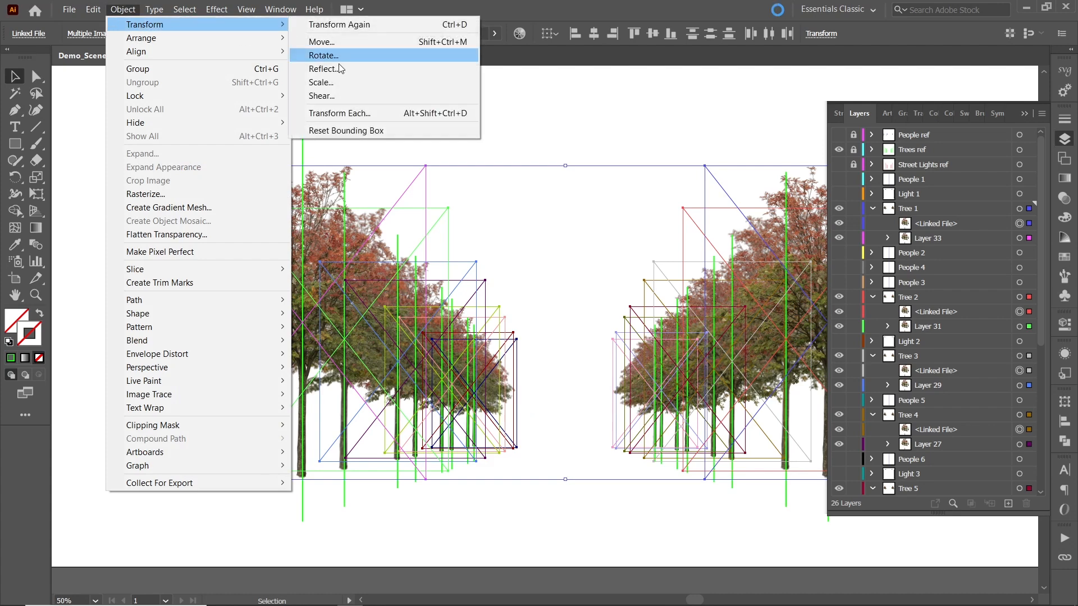
left_click(346, 115)
key("Up")
key("Up")
key("Up")
key("Up")
key("Up")
key("Up")
key("Up")
key("Up")
key("Up")
key("Up")
key("Up")
key("Up")
key("Up")
key("Up")
key("Up")
key("Up")
key("Up")
key("Up")
key("Up")
key("Up")
key("Up")
key("Up")
key("Up")
key("Up")
key("Up")
key("Up")
key("Up")
key("Up")
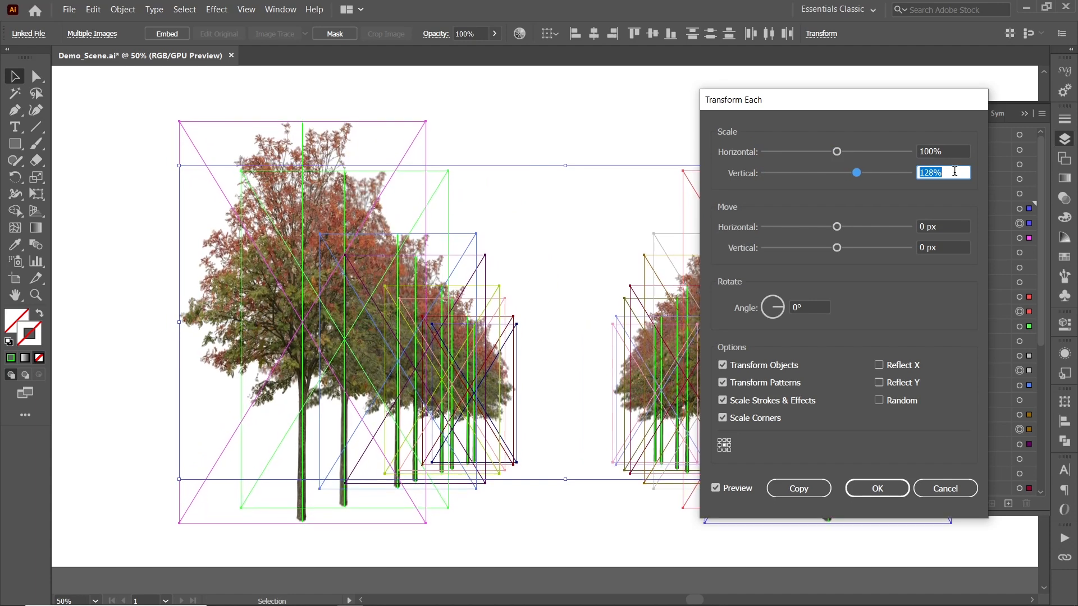
key("Up")
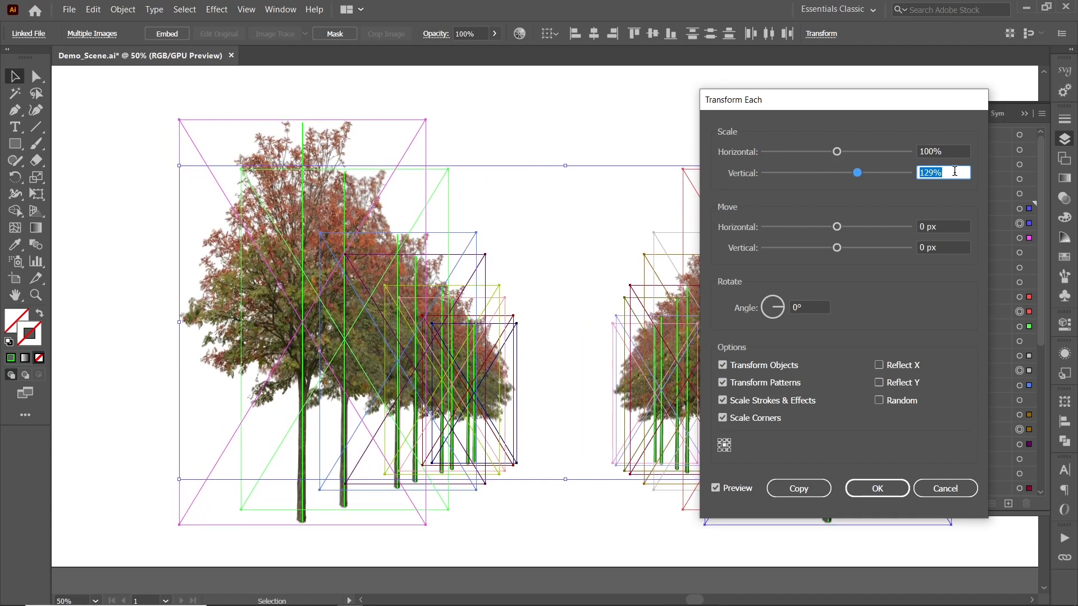
key("shift+Tab")
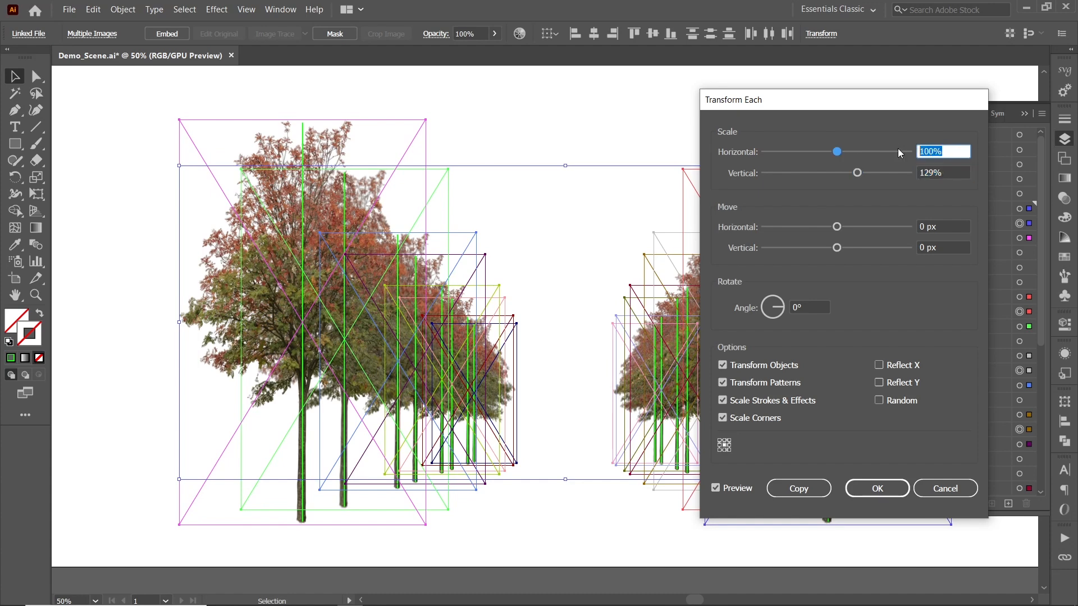
type("12")
left_click(948, 171)
key("Up")
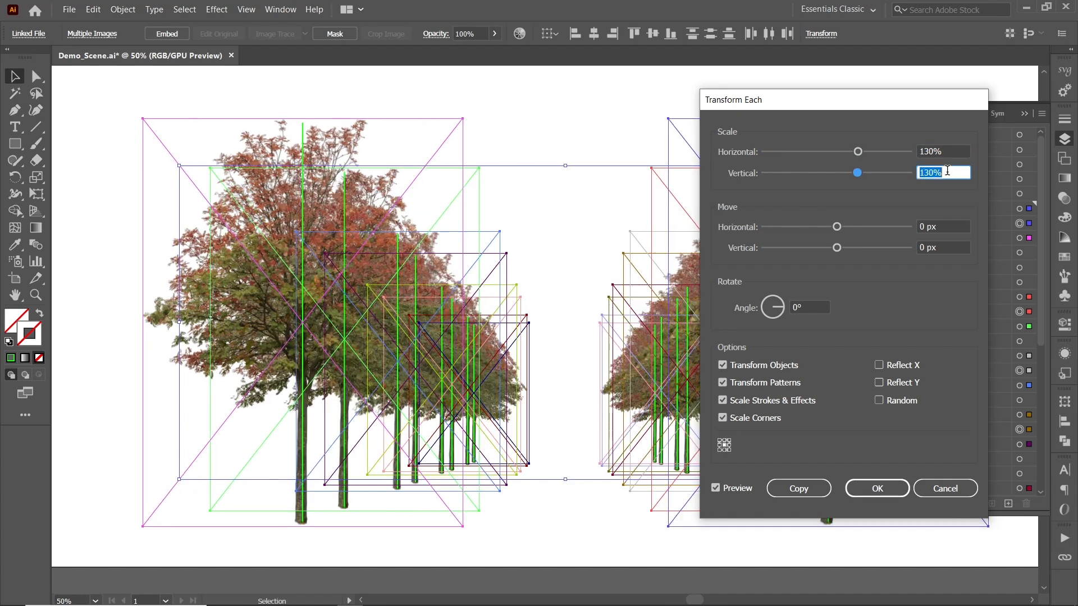
left_click(891, 488)
Step: Clear the selection and hide the Trees ref guide lines to see the trees alone on the whole artboard
left_click(527, 536)
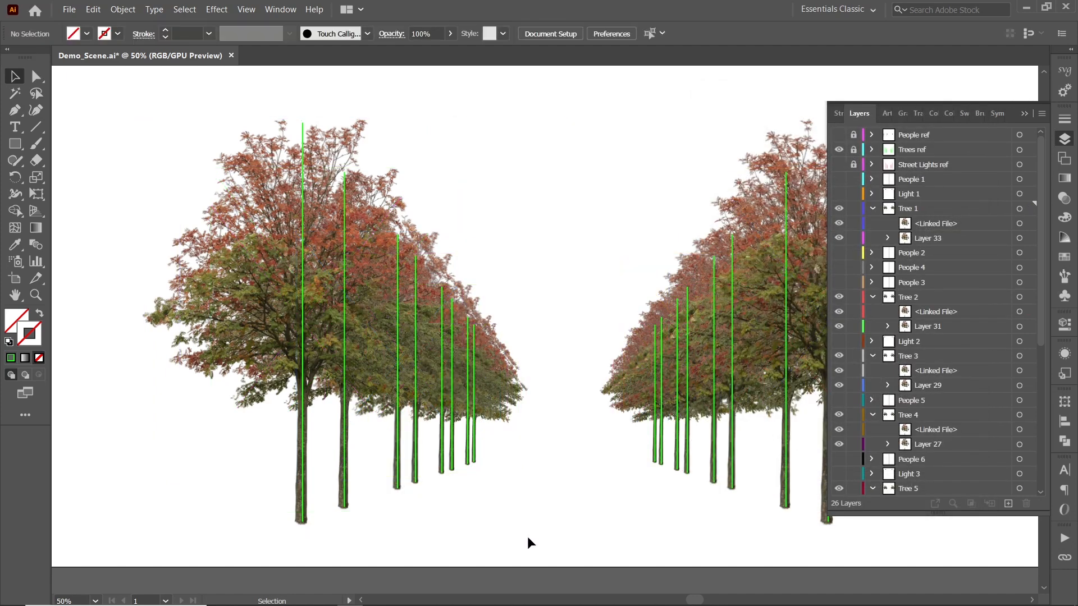
key("ctrl+0")
left_click(1022, 119)
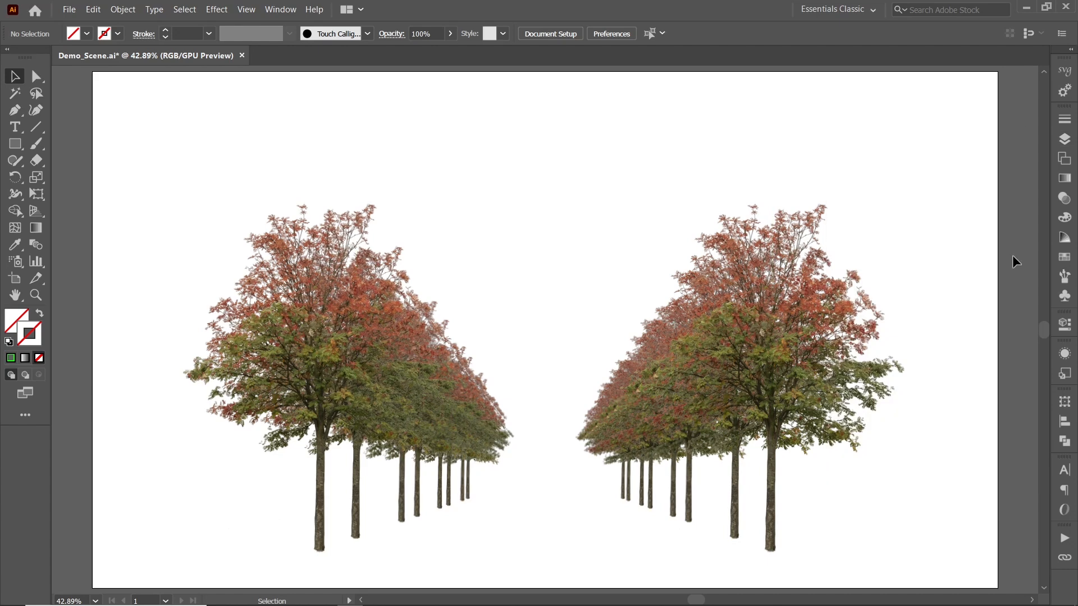
Step: Select all the tree images on the artboard and hide them
key("ctrl+a")
left_click(122, 9)
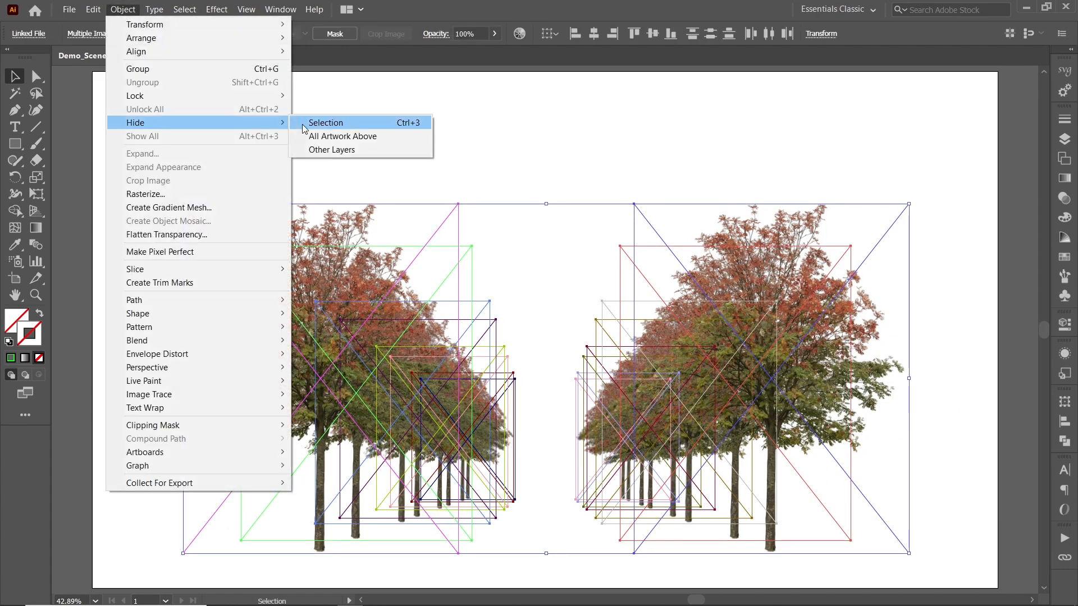
left_click(337, 121)
Step: Make the People 1 to People 8 layers visible so their blue guide lines are shown
left_click(1065, 140)
left_click(839, 179)
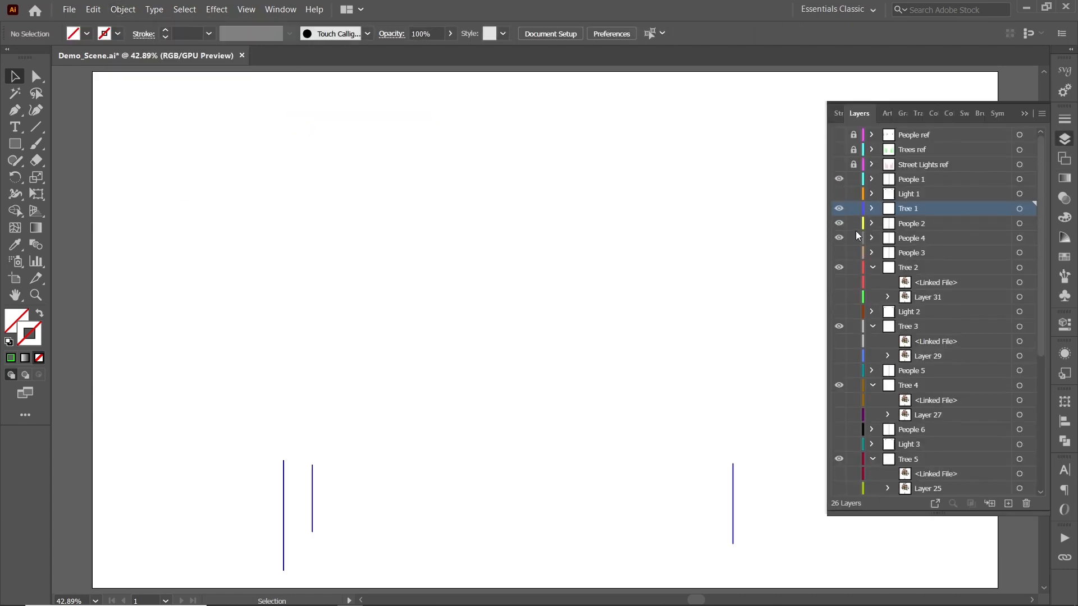
left_click(838, 252)
left_click(838, 370)
left_click(839, 430)
scroll(898, 393, "down", 3)
left_click(839, 415)
scroll(865, 446, "down", 1)
left_click(839, 444)
left_click(839, 445)
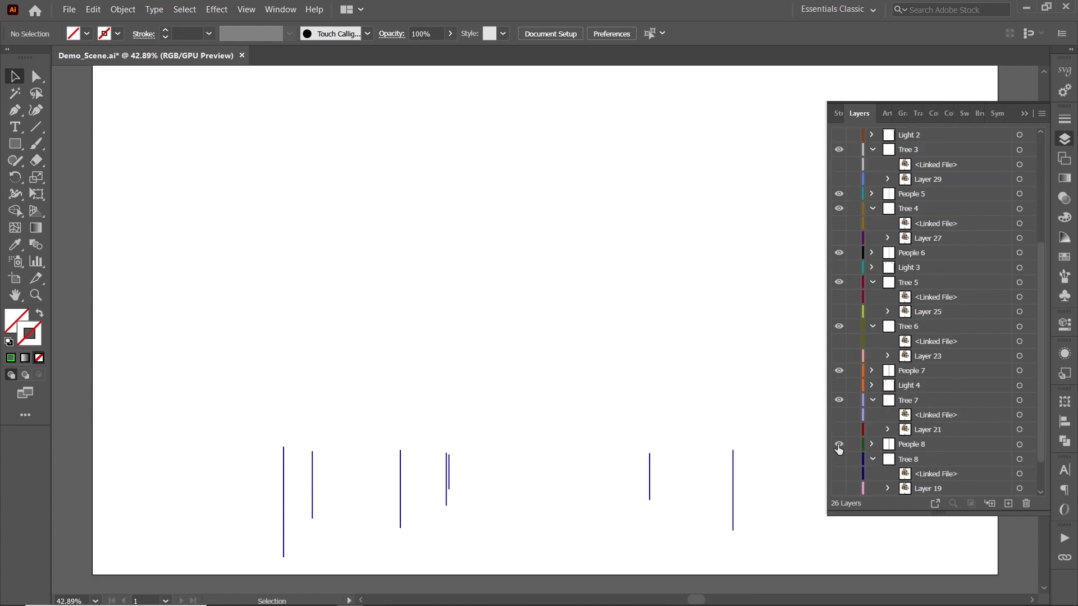
Step: Select all the blue people lines, apply a Rasterize effect and expand their appearance into images
left_click_drag(780, 513, 200, 389)
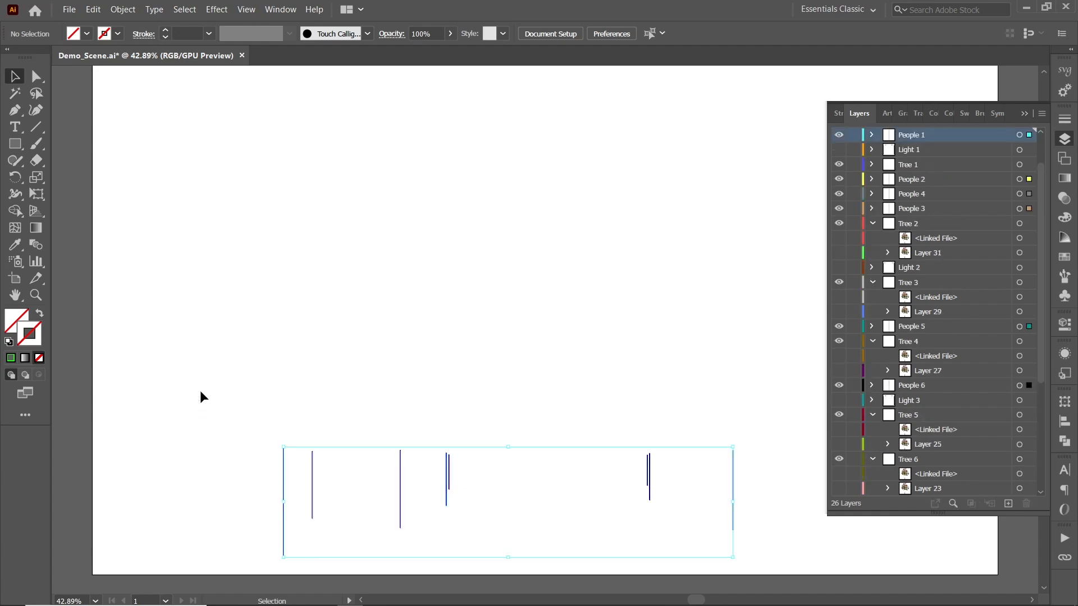
left_click(216, 9)
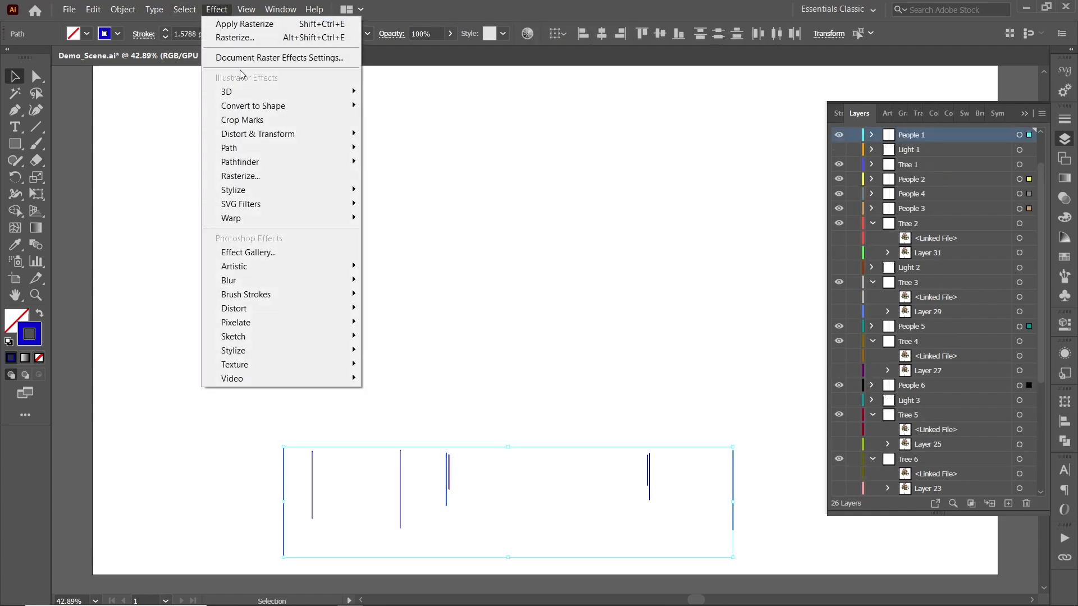
left_click(288, 177)
left_click(587, 391)
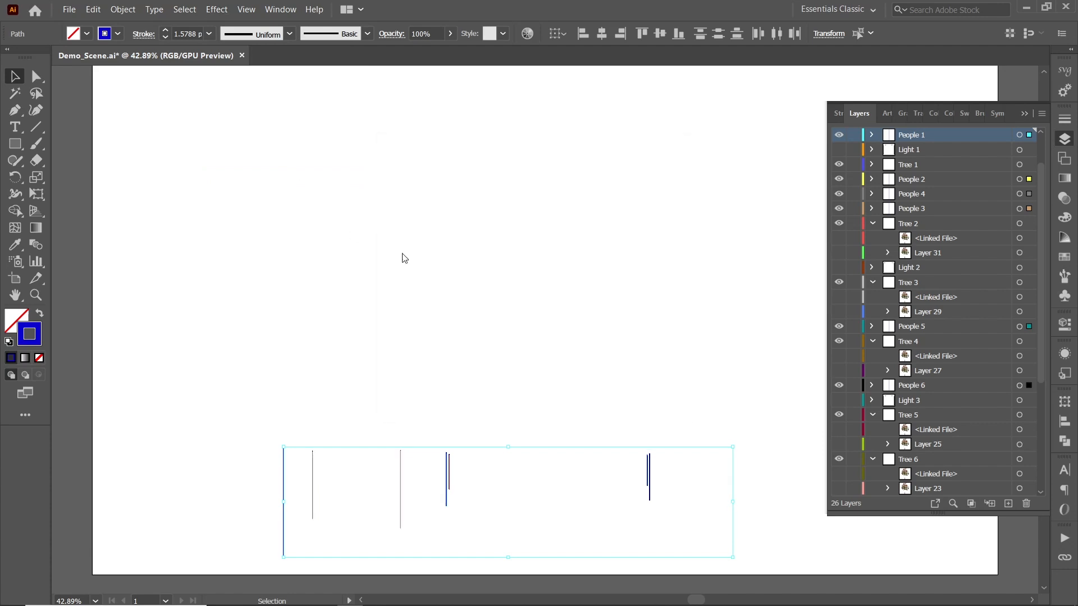
left_click(123, 9)
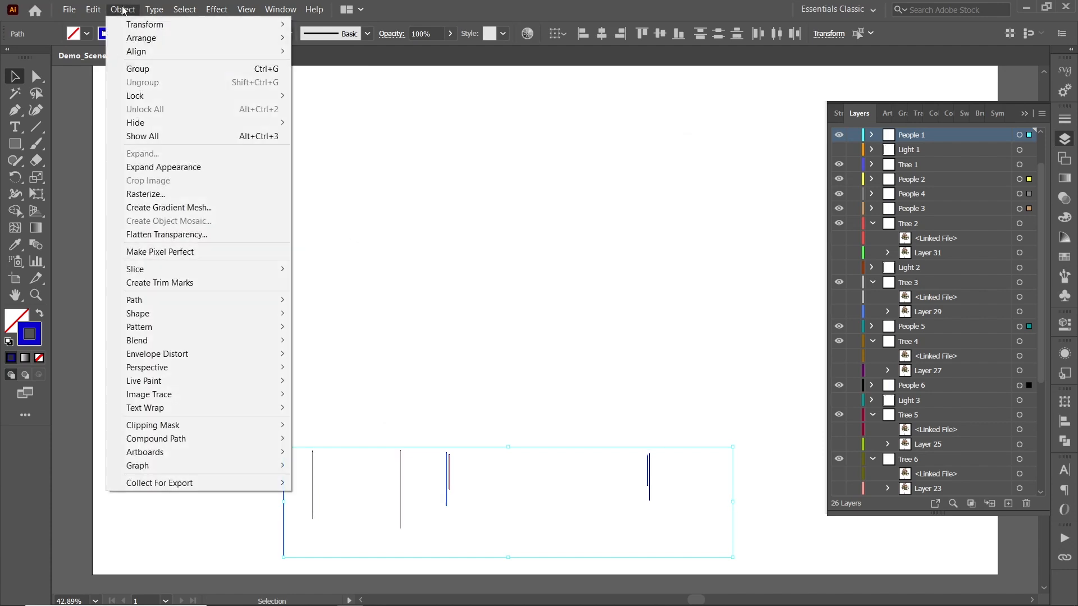
left_click(158, 167)
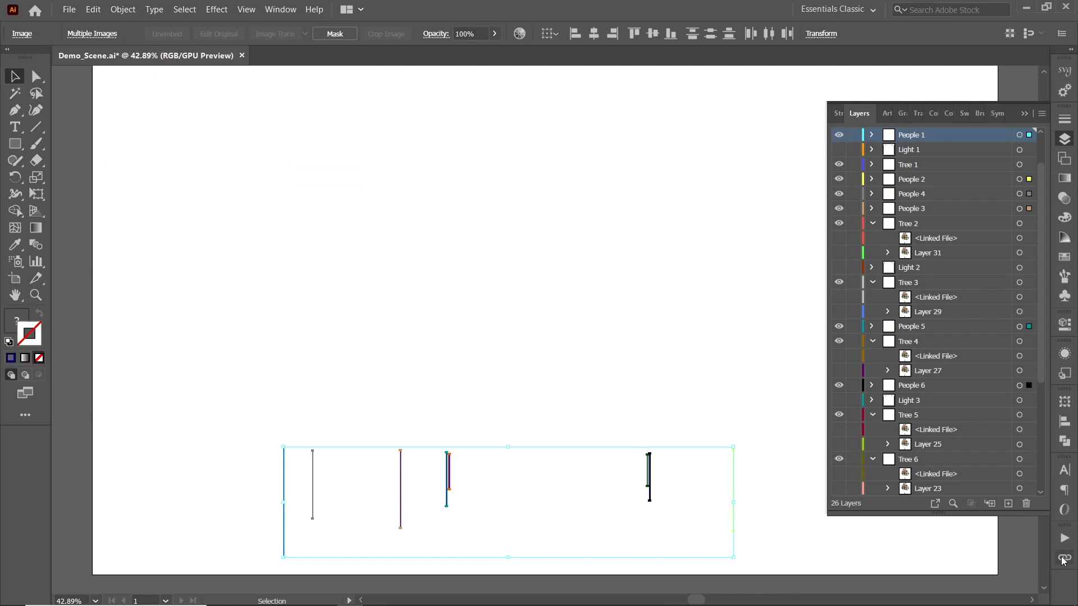
Step: Relink the rasterized people lines one by one to the different Kaiserbold people images in the Assets folder
left_click(1061, 561)
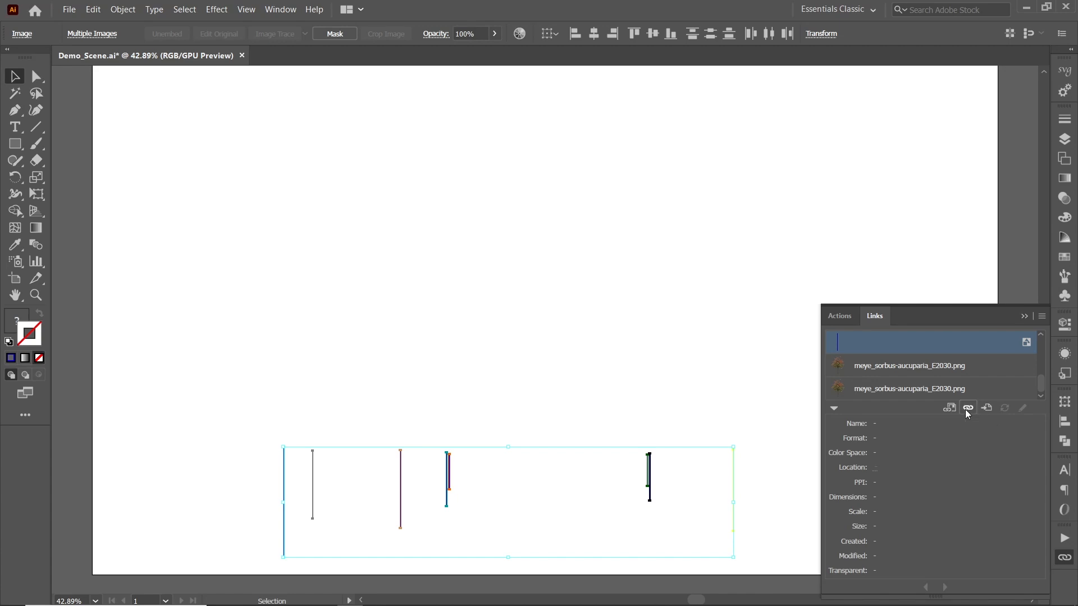
left_click(966, 409)
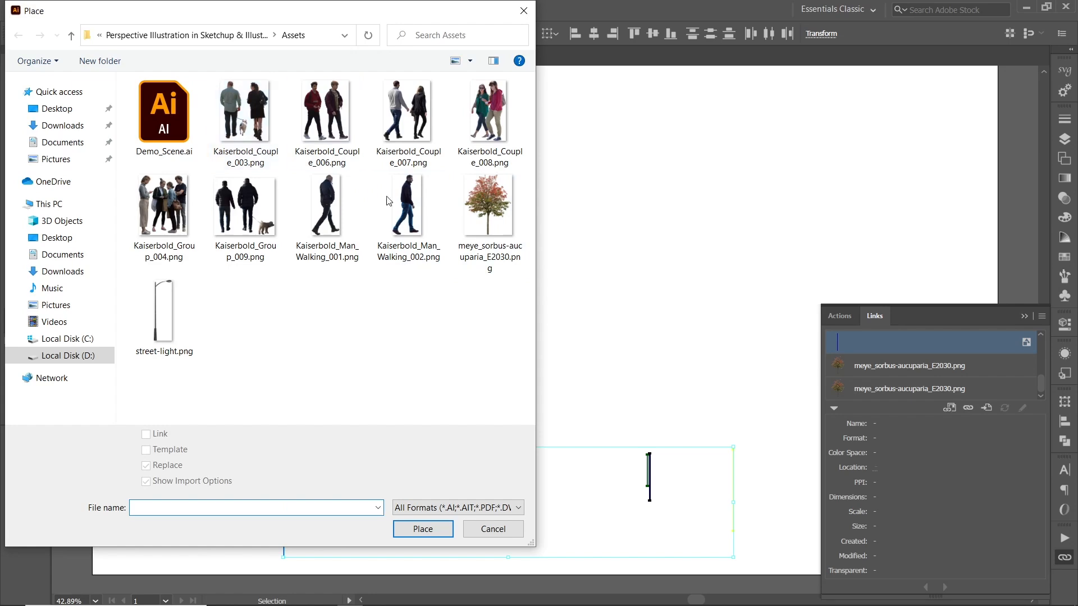
double_click(417, 209)
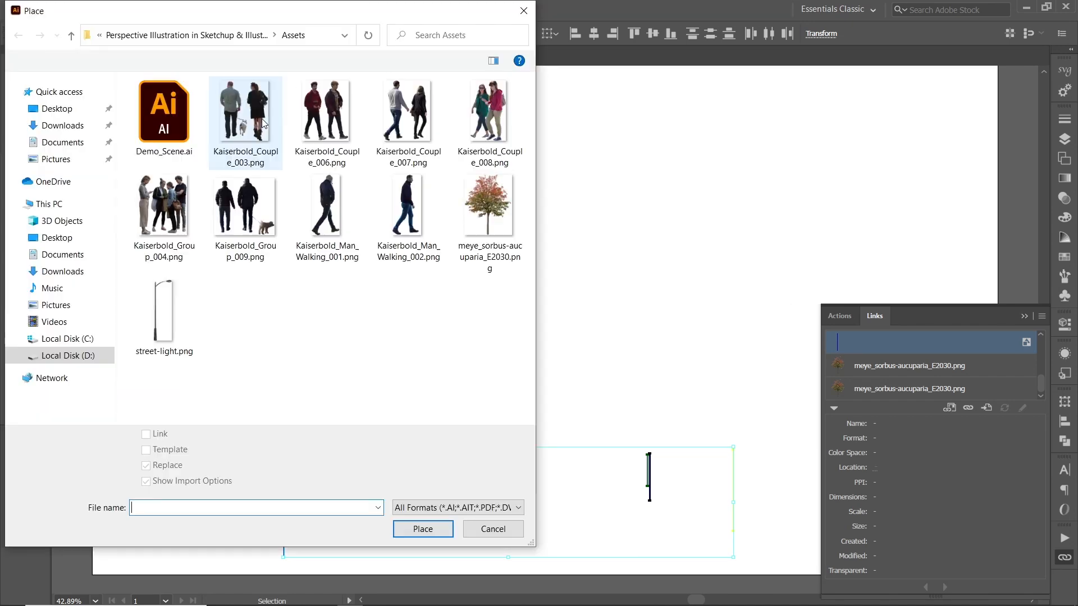
Step: Show the people reference lines and enlarge the Kaiserbold_Couple_003.png image proportionally to match its line's height
key("ctrl+a")
key("F7")
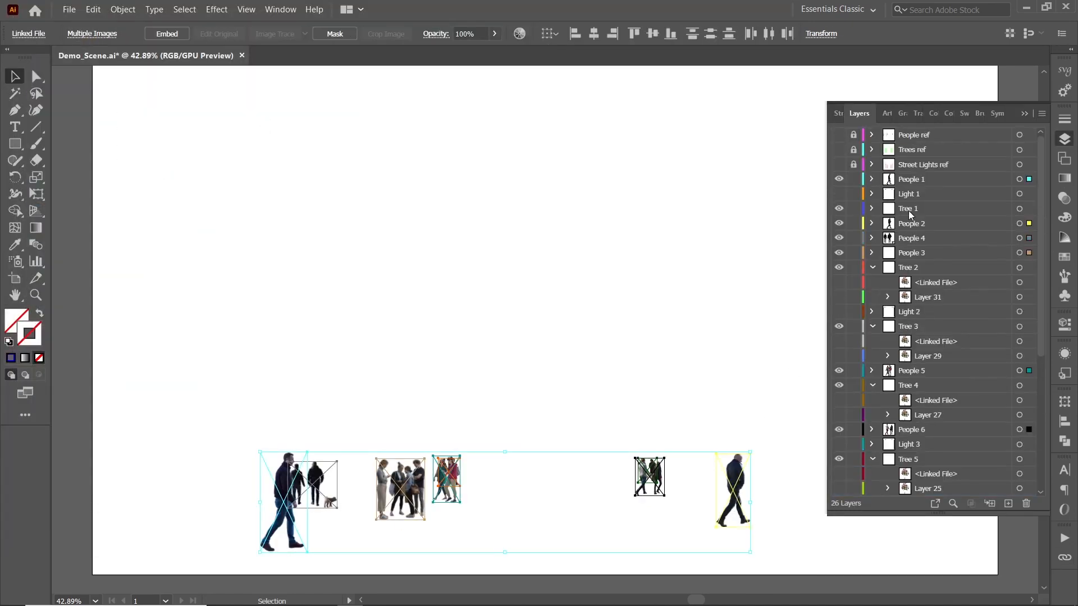
key("ctrl+1")
left_click(539, 296)
key("ctrl+plus")
key("ctrl+plus")
key("ctrl+plus")
left_click_drag(575, 361, 578, 517)
key("ctrl+minus")
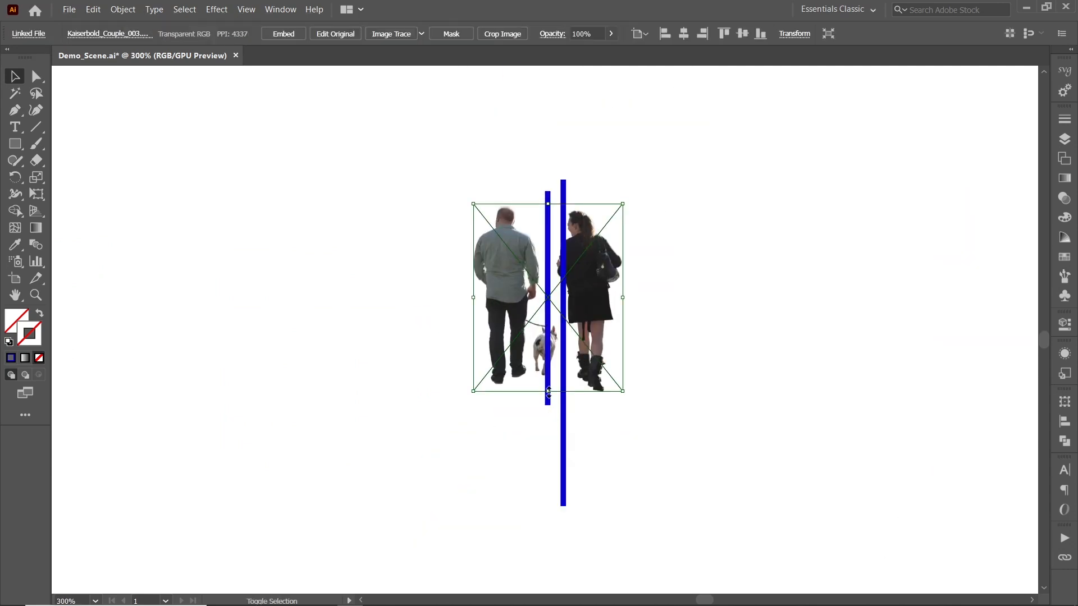
left_click_drag(548, 397, 547, 445)
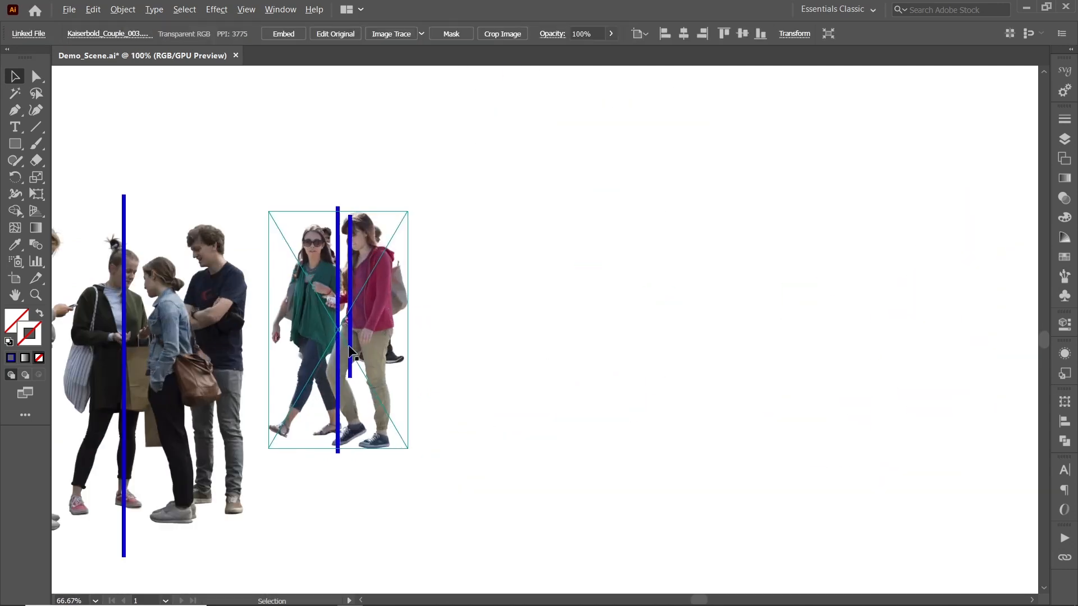
Step: Enlarge the remaining people images to match the heights of their reference lines and hide the People ref layer
left_click_drag(339, 449, 339, 451)
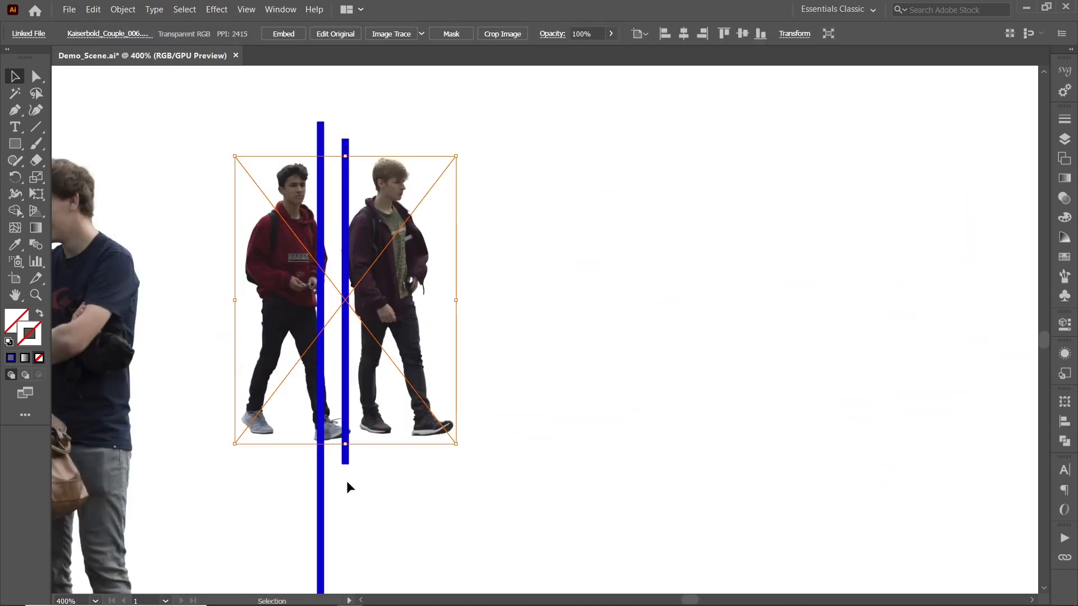
left_click_drag(346, 480, 346, 492)
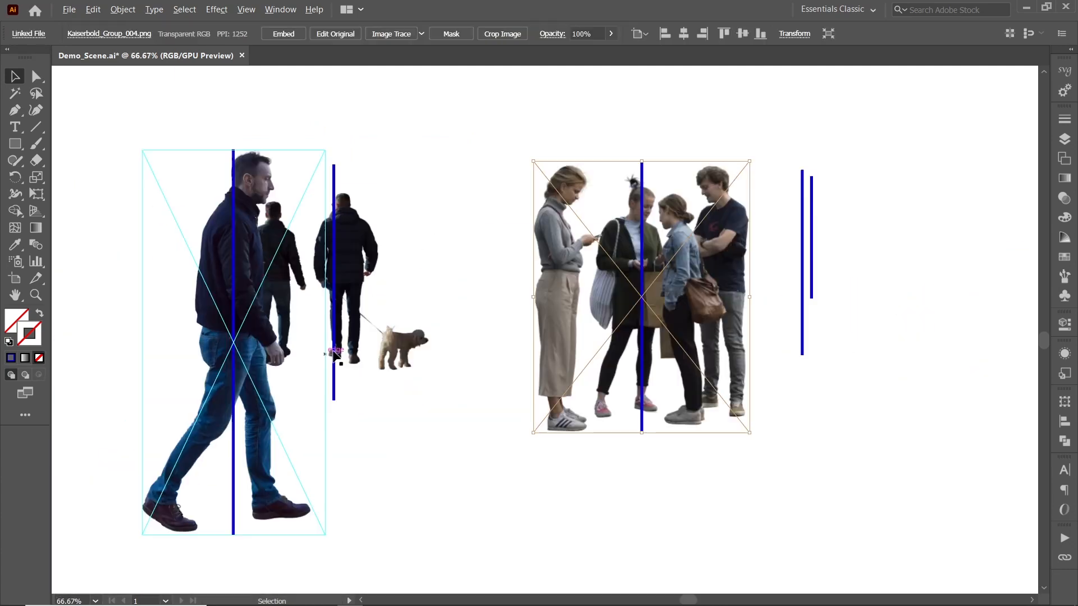
left_click_drag(338, 400, 335, 405)
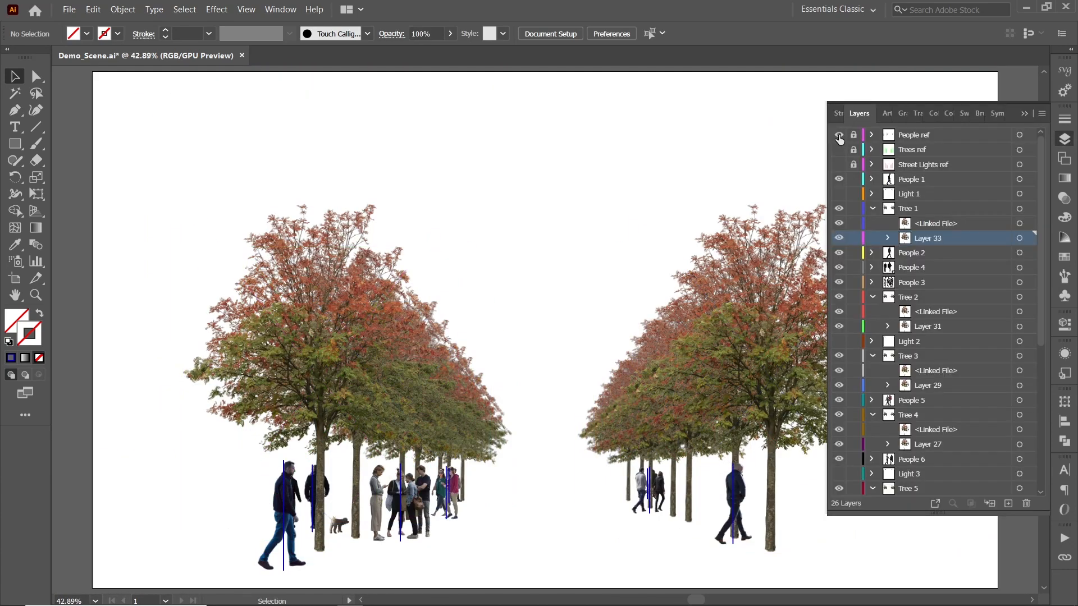
left_click_drag(839, 139, 842, 542)
left_click(924, 147)
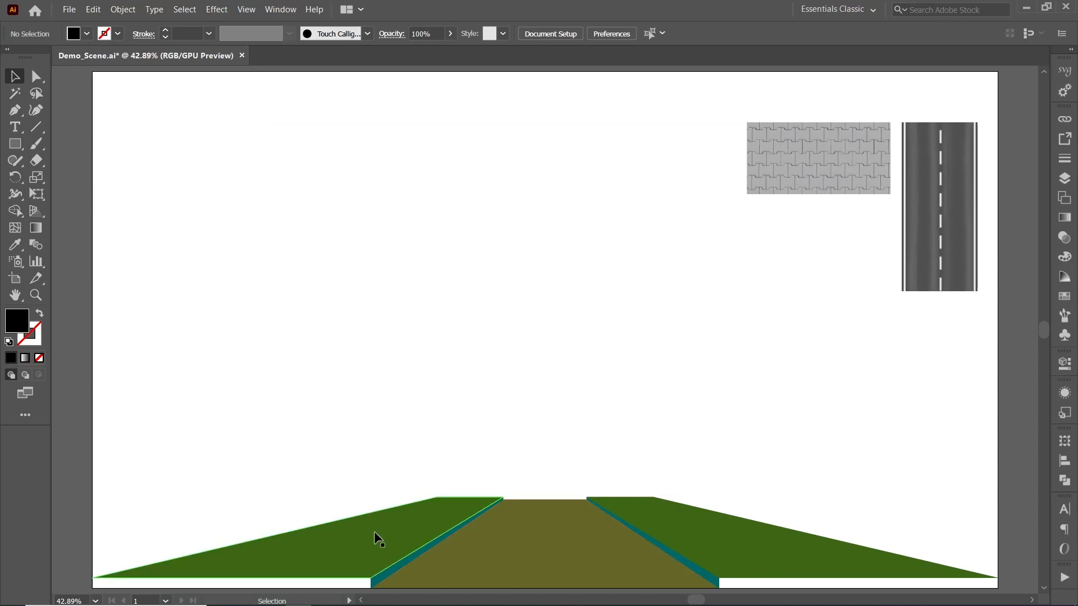
Step: Draw two black rectangles above the ground shapes and make the left one 4 cm wide and taller than the artboard
left_click(15, 144)
left_click_drag(515, 237, 576, 366)
left_click_drag(290, 240, 350, 348)
left_click(1065, 440)
double_click(998, 415)
type("4")
key("Tab")
type("40")
key("Return")
Step: Select the centre rectangle and set its size to 6 cm wide by 60 cm high
key("ctrl+alt+bracketleft")
double_click(1000, 416)
type("6")
key("Tab")
type("60")
key("Return")
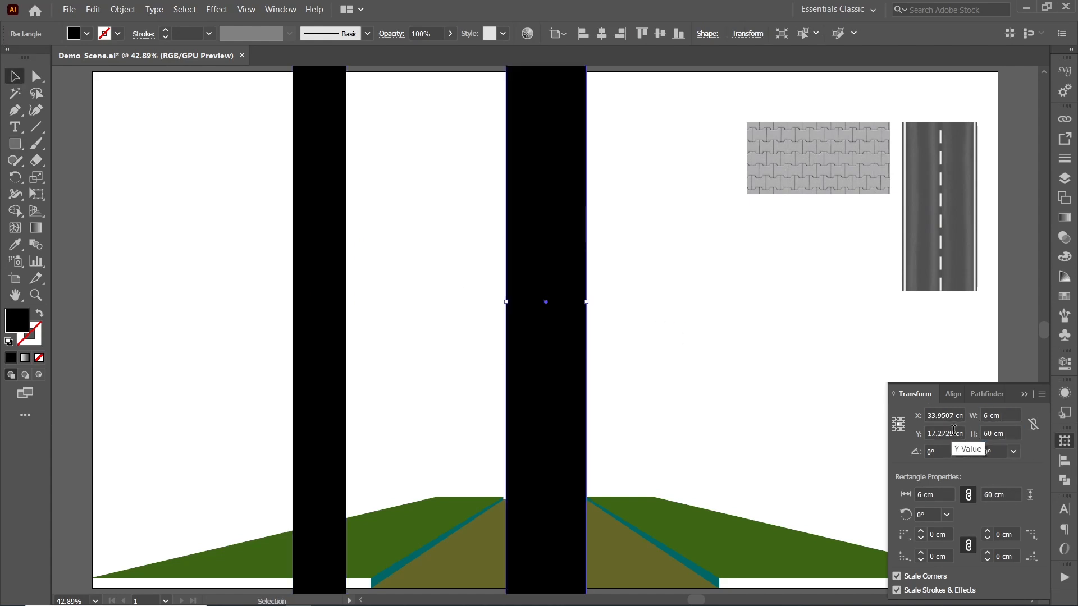
Step: Scale the paving texture image to a width of 4 cm with its proportions constrained
left_click(835, 165)
double_click(1000, 415)
left_click(1033, 423)
double_click(1000, 415)
type("4")
key("Return")
Step: Scale the road texture image proportionally to a width of 6 cm
left_click(931, 260)
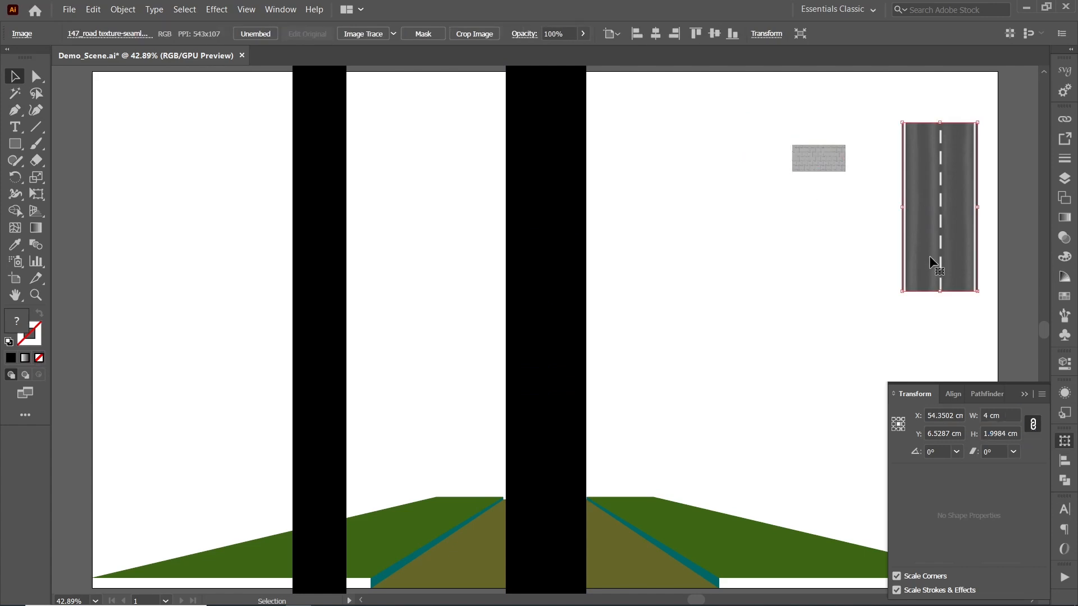
double_click(1004, 415)
type("6")
key("Return")
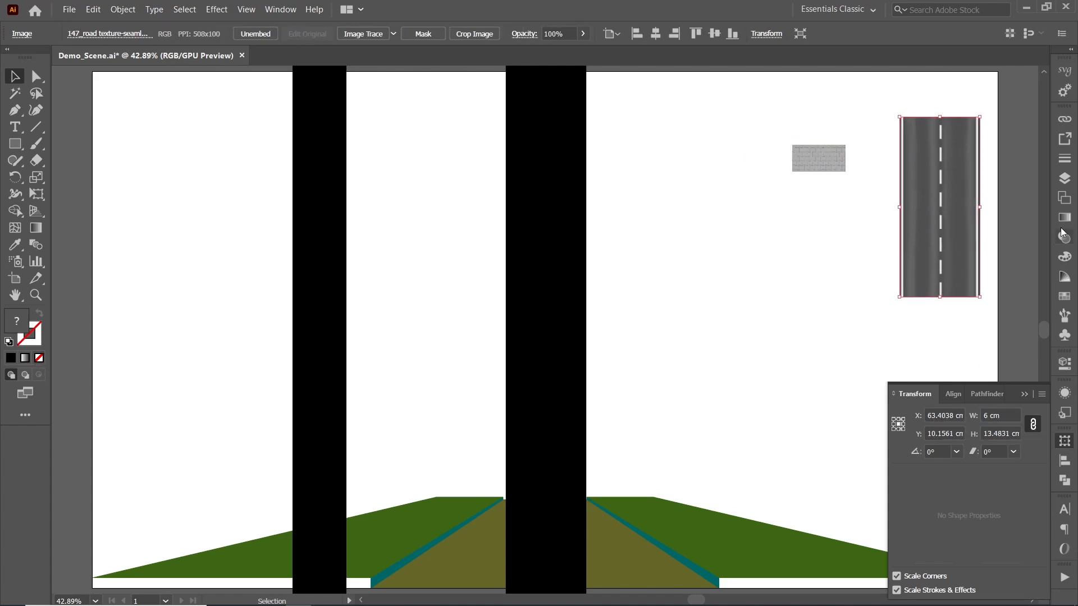
Step: Add the road texture and the paving texture to the swatches as patterns
left_click(1068, 300)
scroll(650, 279, "down", 1)
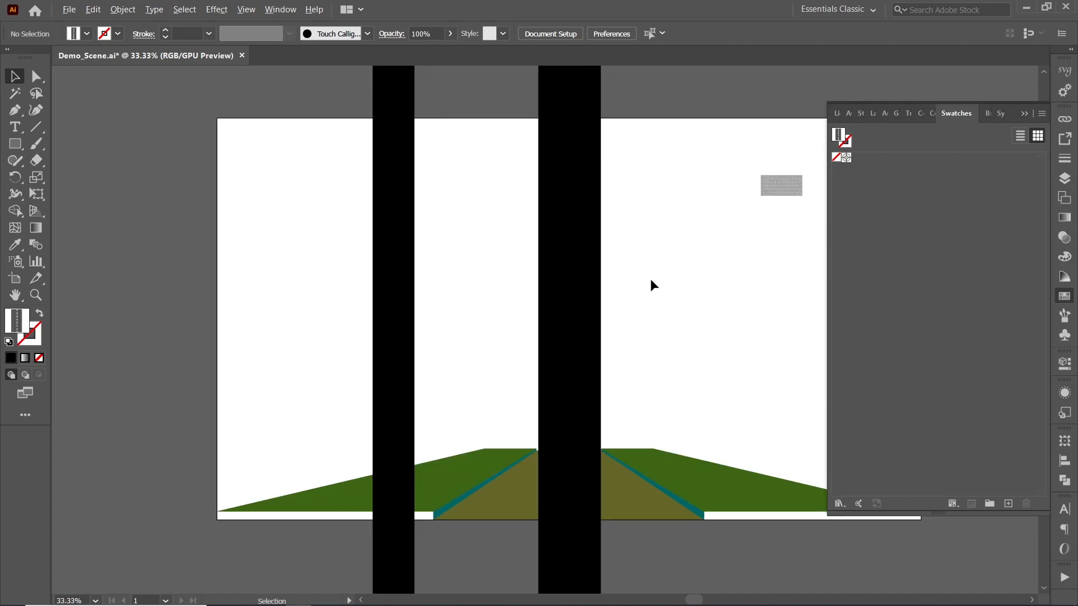
scroll(650, 279, "down", 1)
scroll(811, 247, "up", 1)
left_click_drag(801, 226, 858, 196)
left_click_drag(730, 198, 867, 164)
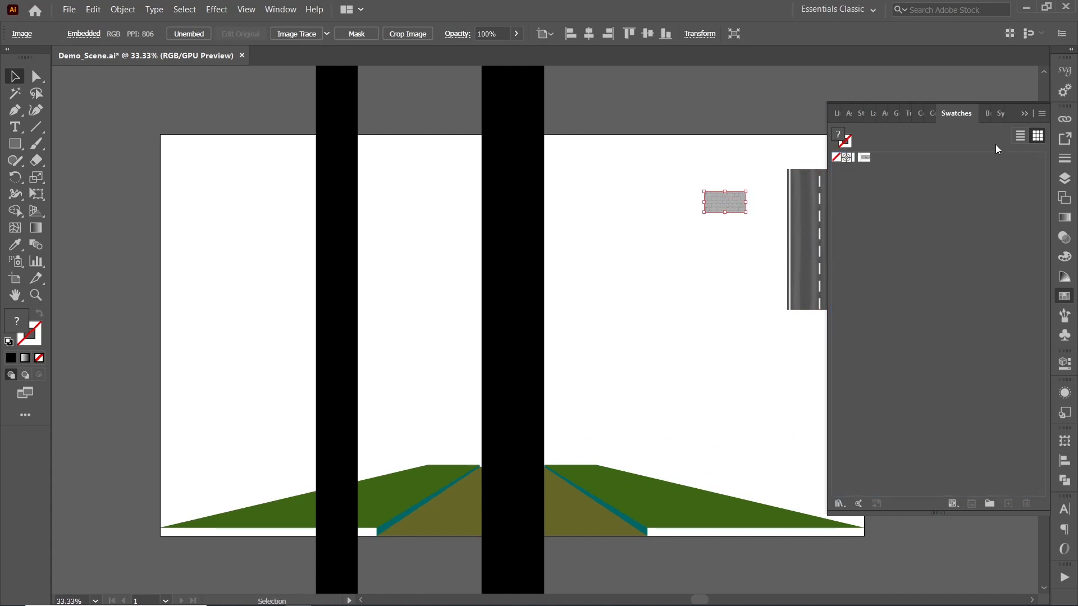
Step: Fill the centre rectangle with the road pattern and the left one with the paving pattern, and delete the original texture images
left_click(525, 268)
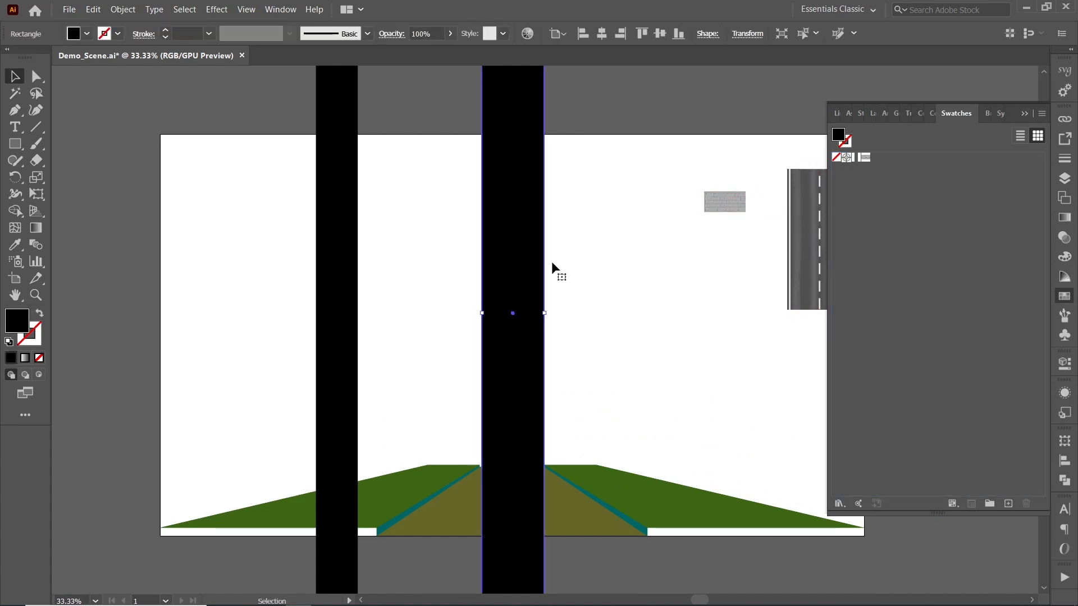
left_click(855, 158)
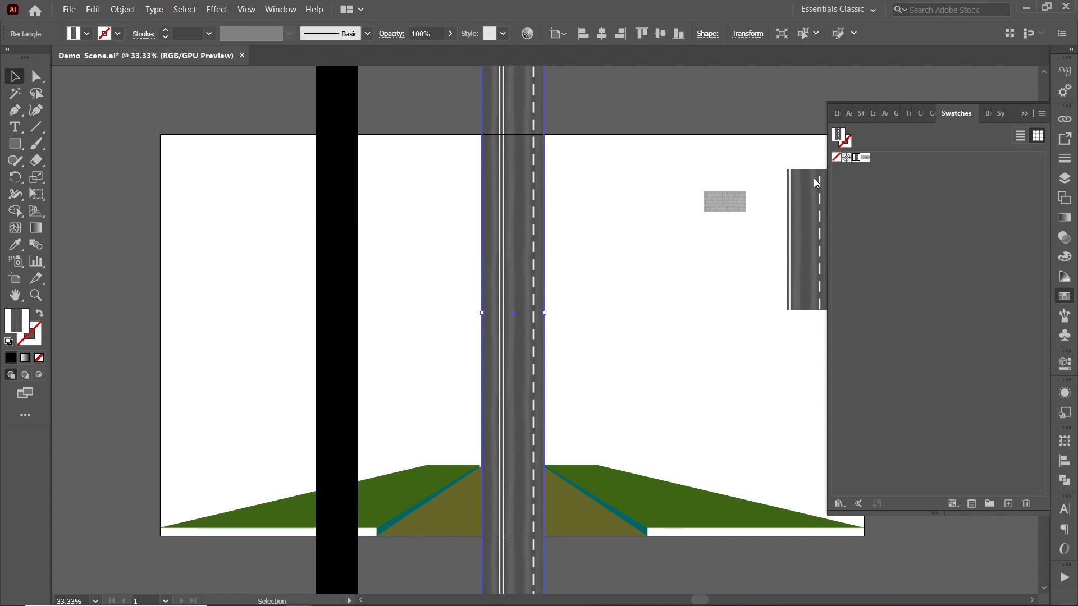
left_click(349, 217)
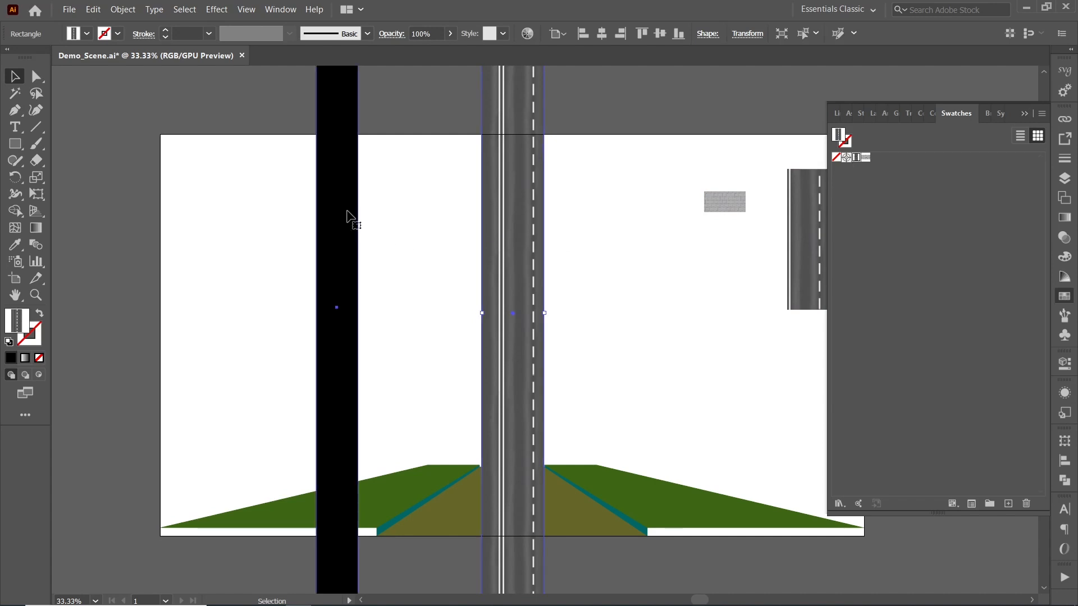
left_click(865, 158)
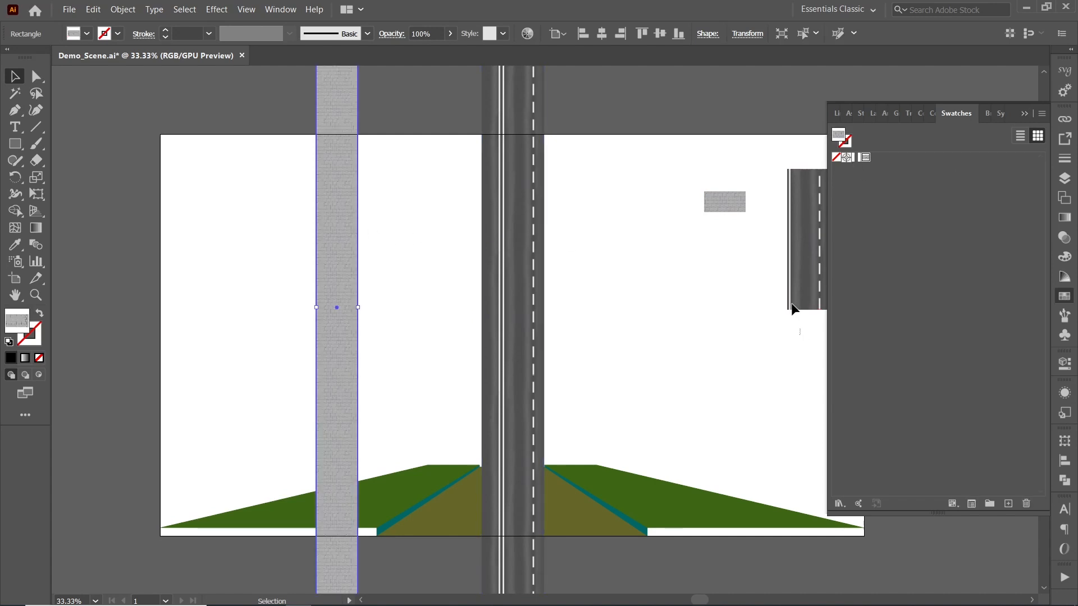
left_click_drag(799, 335, 702, 176)
key("Delete")
Step: Select the road rectangle and set its transform option to Transform Pattern Only
left_click(503, 259)
key("ctrl+equal")
key("ctrl+equal")
left_click(1055, 438)
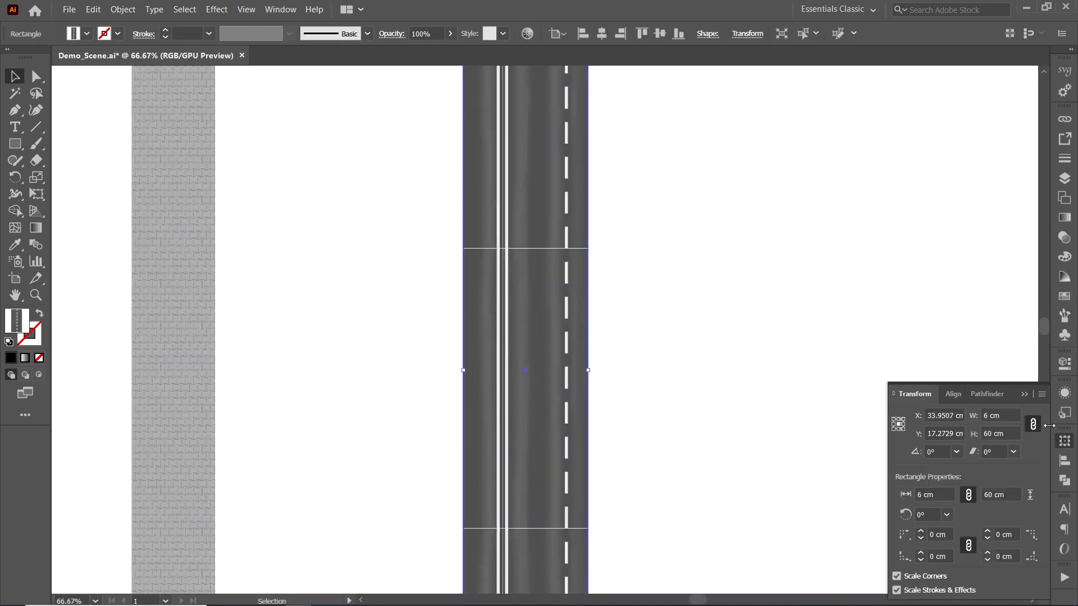
left_click(1042, 395)
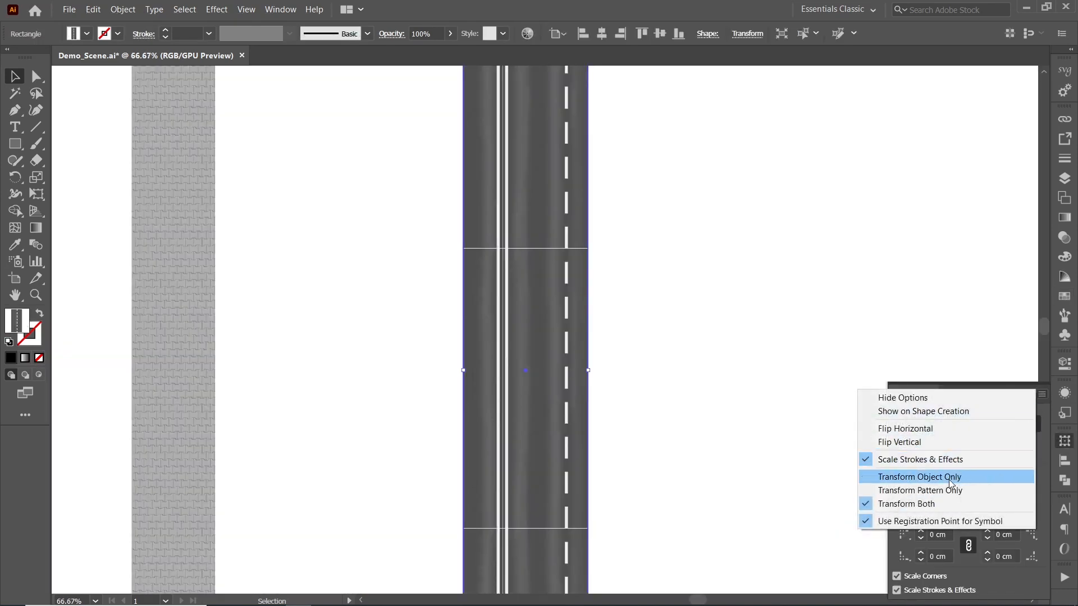
left_click(930, 491)
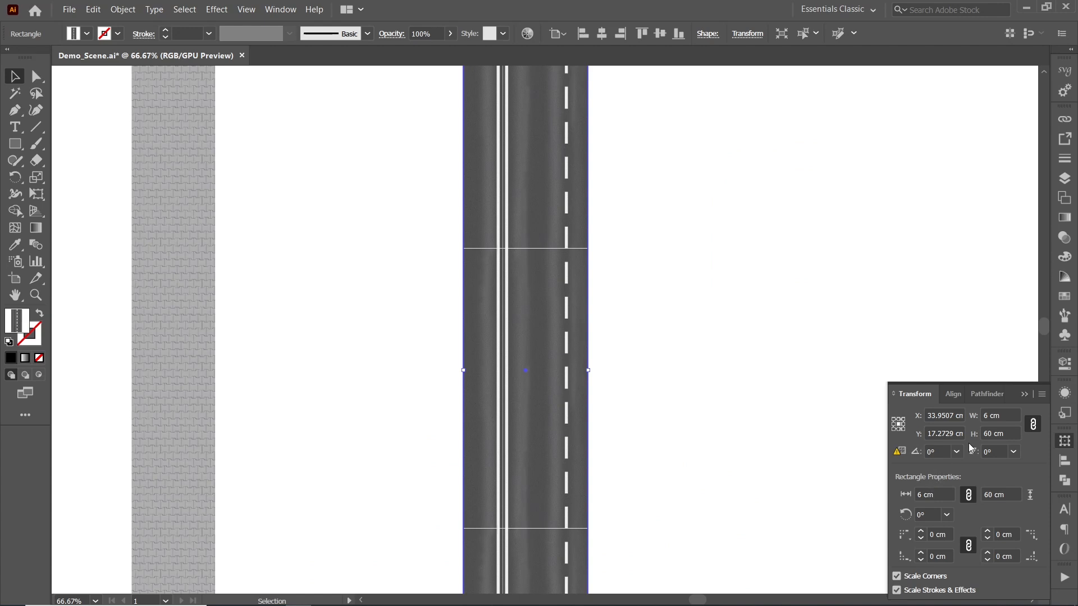
Step: Shift the road pattern horizontally until the dashed line is centred in the rectangle, and clear the selection
left_click(945, 415)
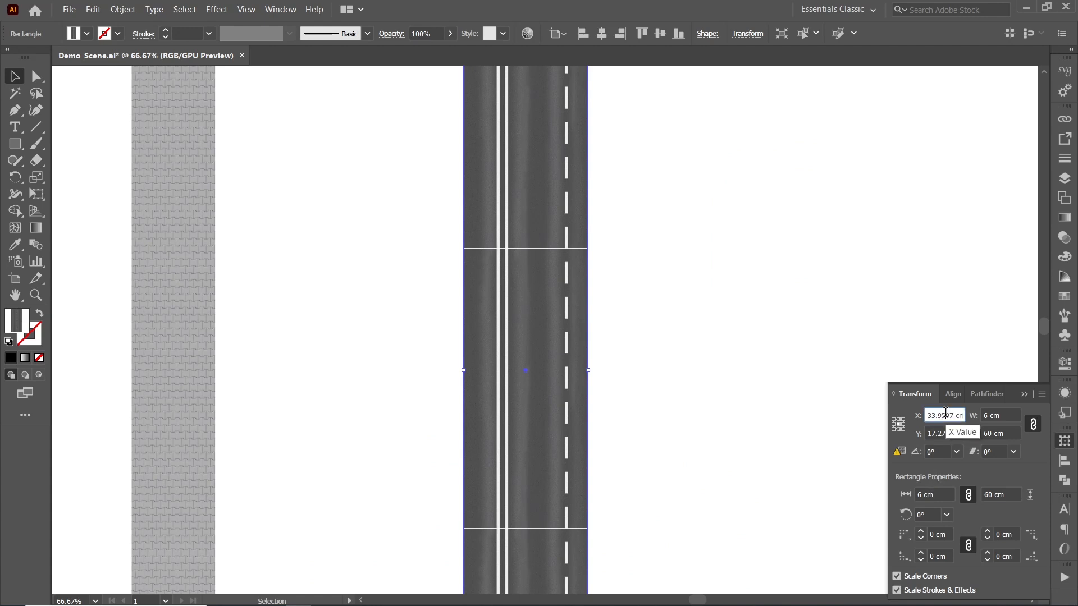
type("34")
key("Return")
key("Up")
key("Up")
key("Up")
key("Up")
key("Up")
key("Up")
key("Up")
key("Up")
key("Up")
key("Up")
key("Up")
key("Up")
key("Up")
key("Up")
key("Up")
key("Up")
key("Up")
key("Up")
key("Up")
key("Up")
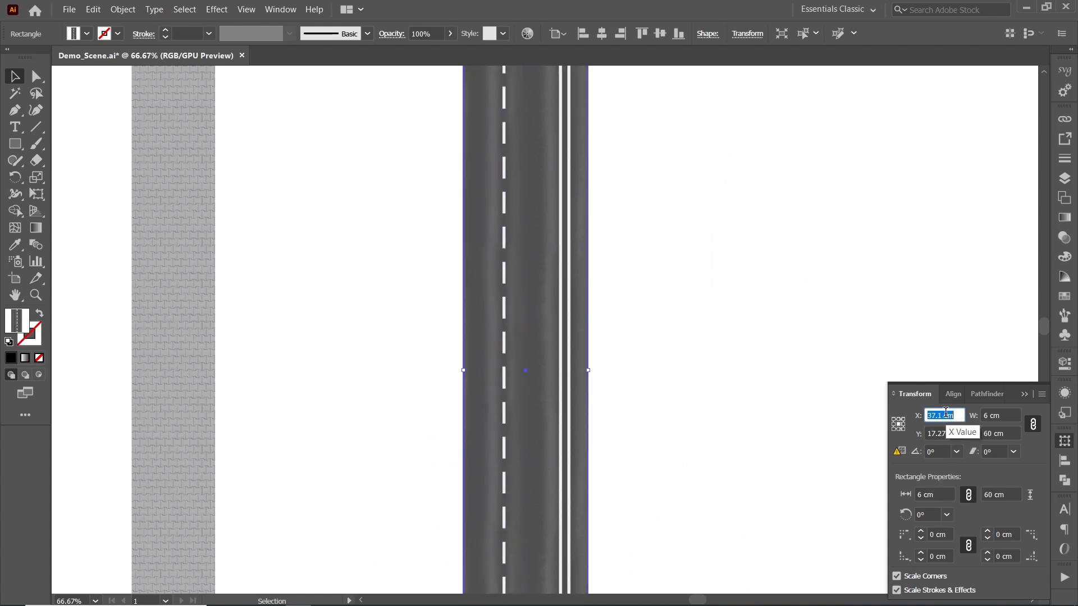
key("ctrl+z")
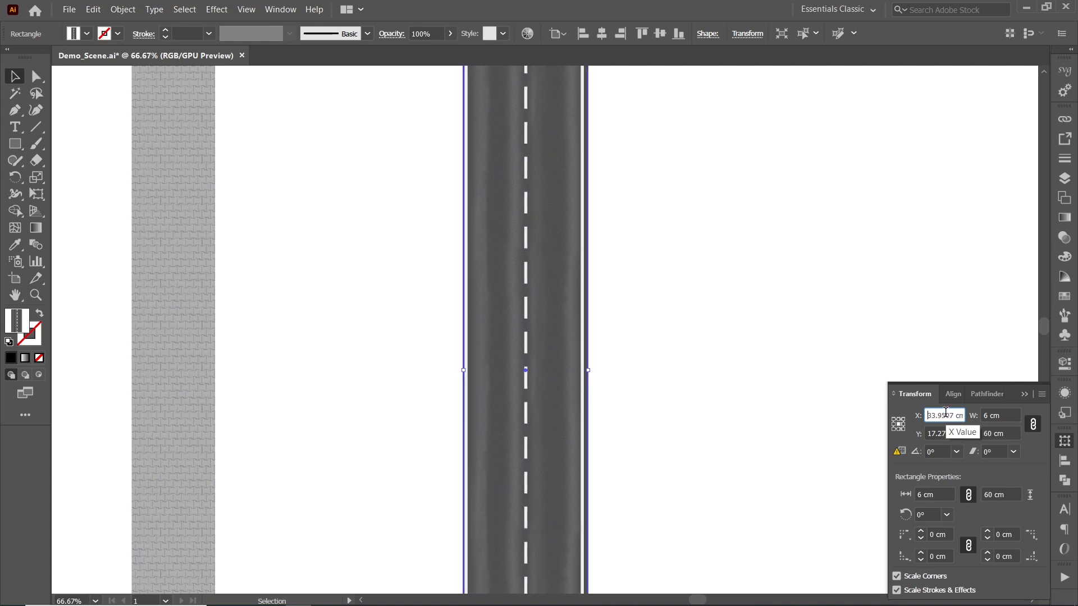
key("ctrl+z")
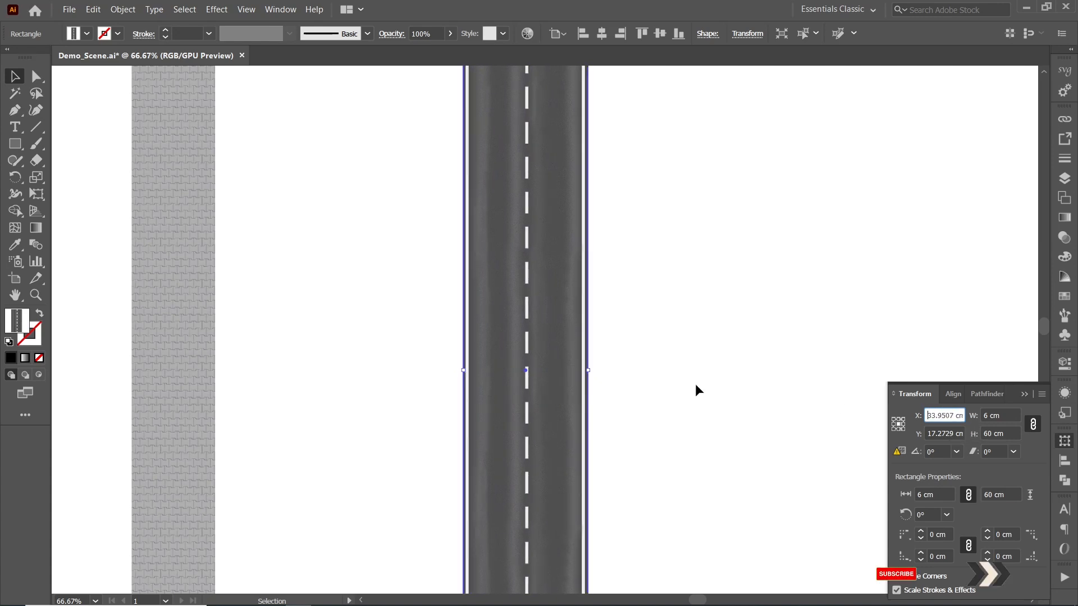
scroll(651, 363, "down", 3)
left_click(717, 405)
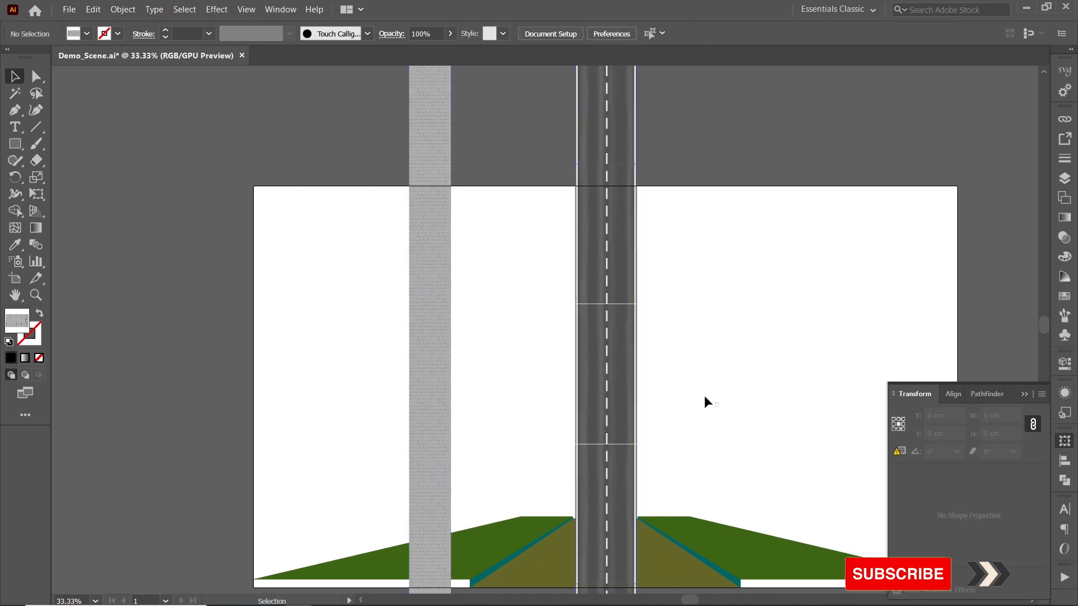
Step: Scale down the road and paving rectangles with their patterns from both ends so they fit within the artboard
scroll(561, 348, "down", 1)
left_click(583, 337)
left_click_drag(583, 558, 594, 492)
left_click_drag(582, 88, 584, 292)
left_click(451, 168)
left_click_drag(451, 553, 452, 485)
left_click_drag(451, 85, 460, 300)
scroll(454, 413, "up", 3)
left_click(1041, 393)
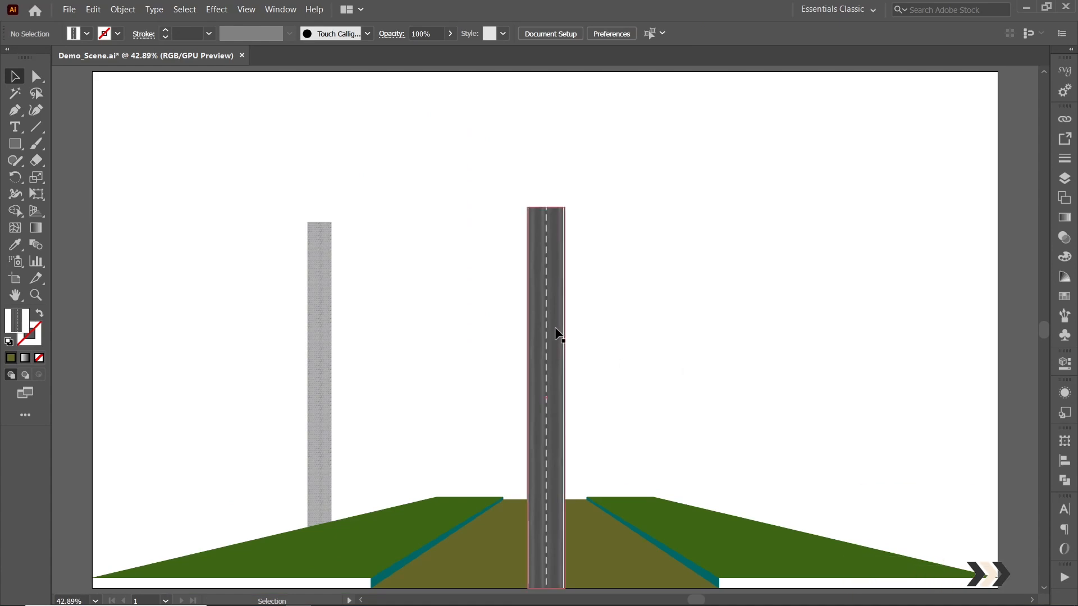
Step: Send the road rectangle to the back and envelope-distort it using the olive road shape as the top object
right_click(554, 328)
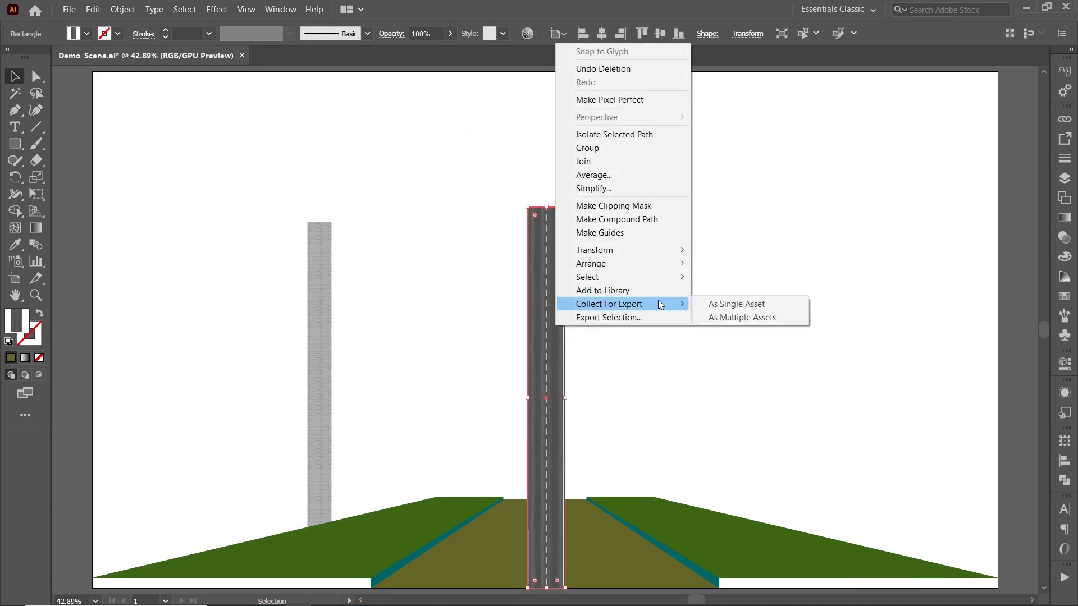
mouse_move(653, 269)
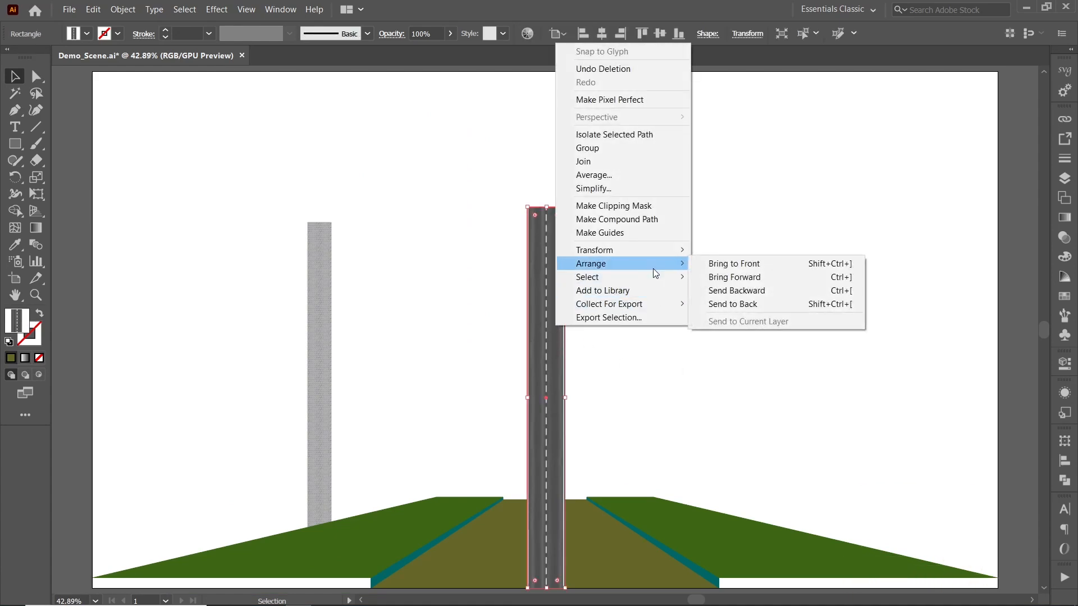
left_click(745, 308)
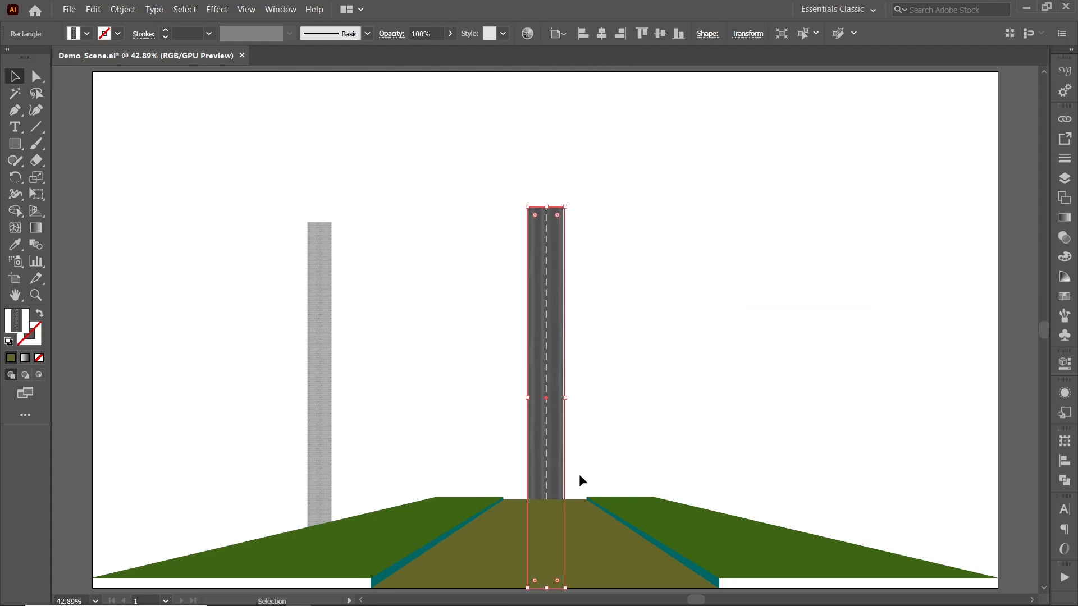
left_click(568, 514, "shift")
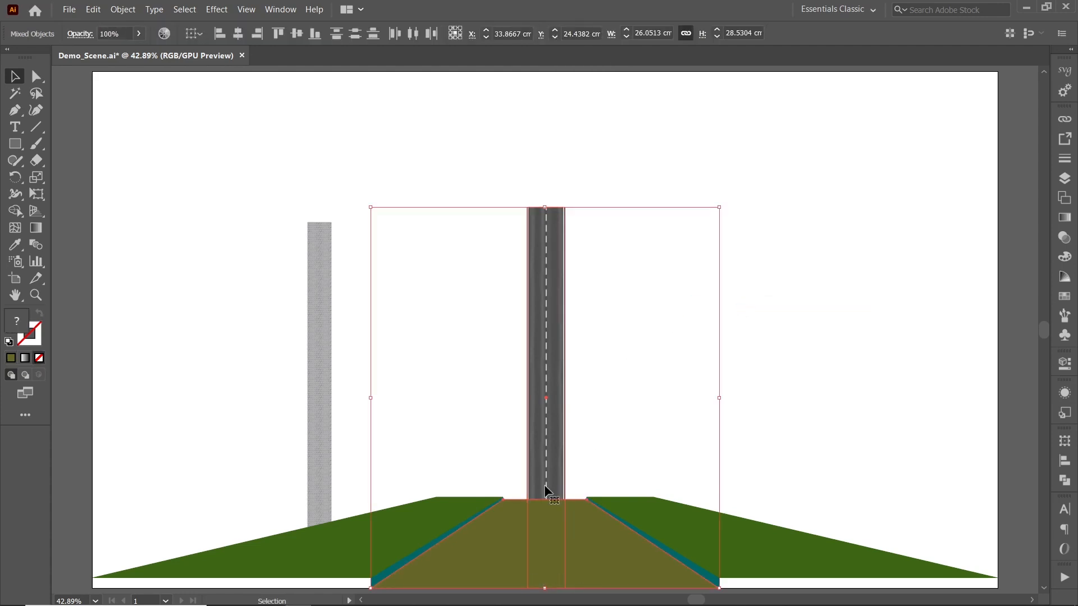
left_click(123, 10)
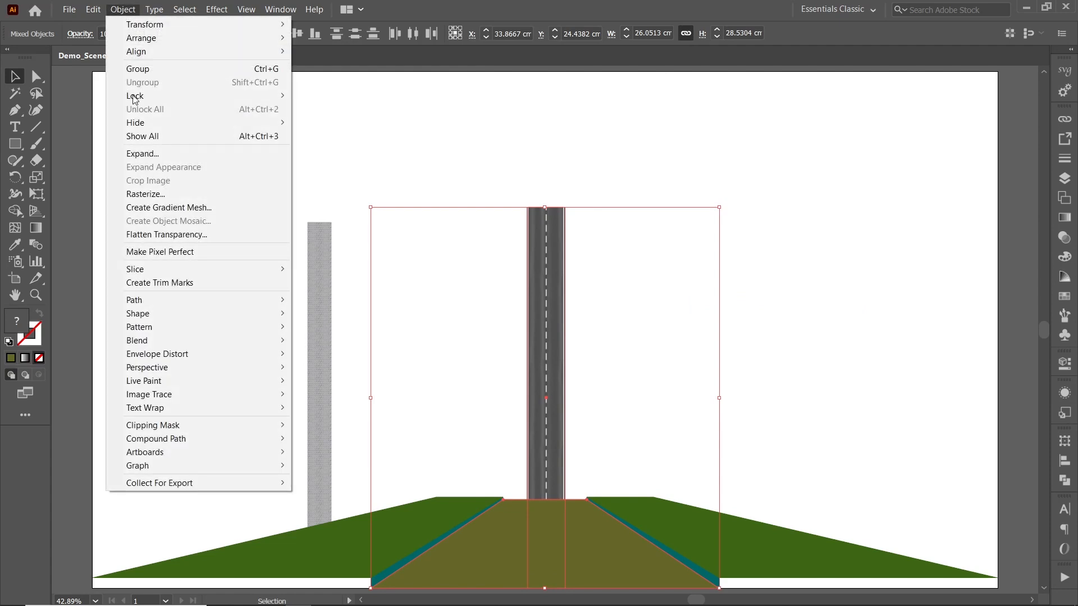
mouse_move(230, 352)
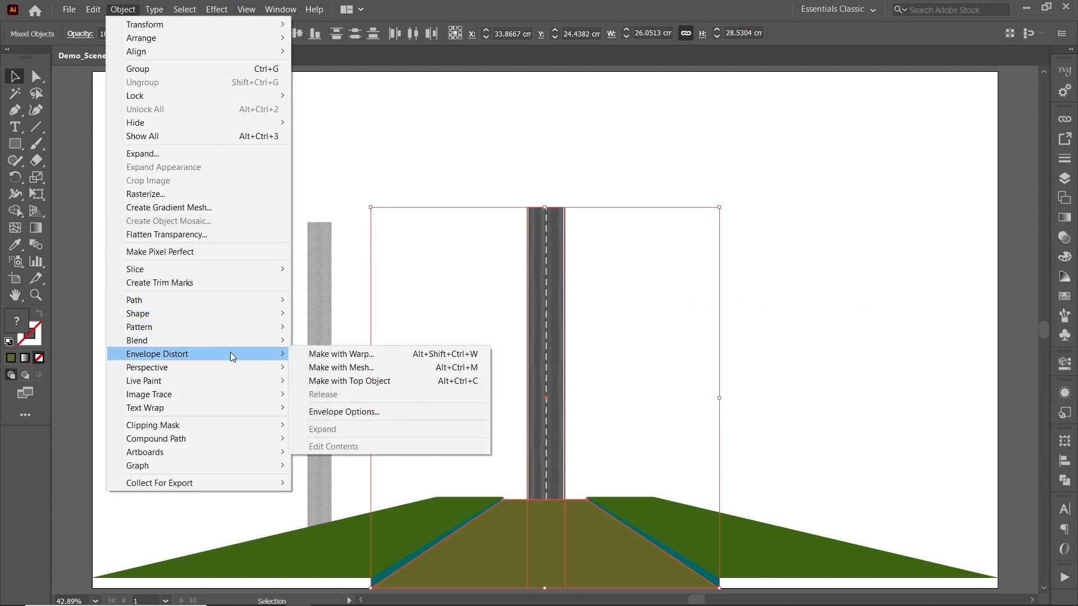
left_click(348, 381)
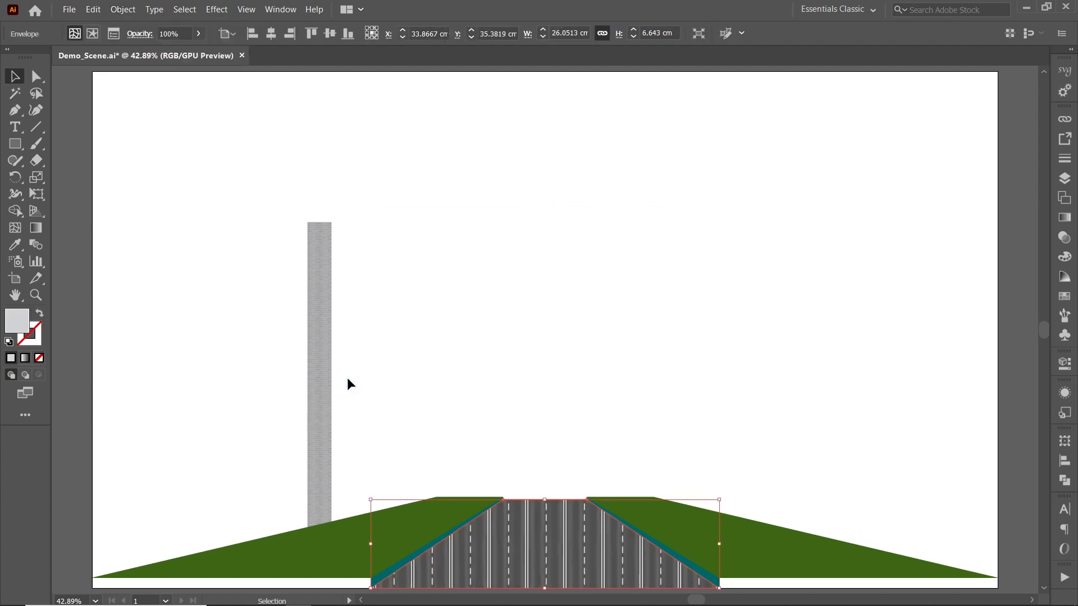
Step: Enable Distort Pattern Fills in the road envelope's options and clear the selection
left_click(123, 10)
mouse_move(237, 354)
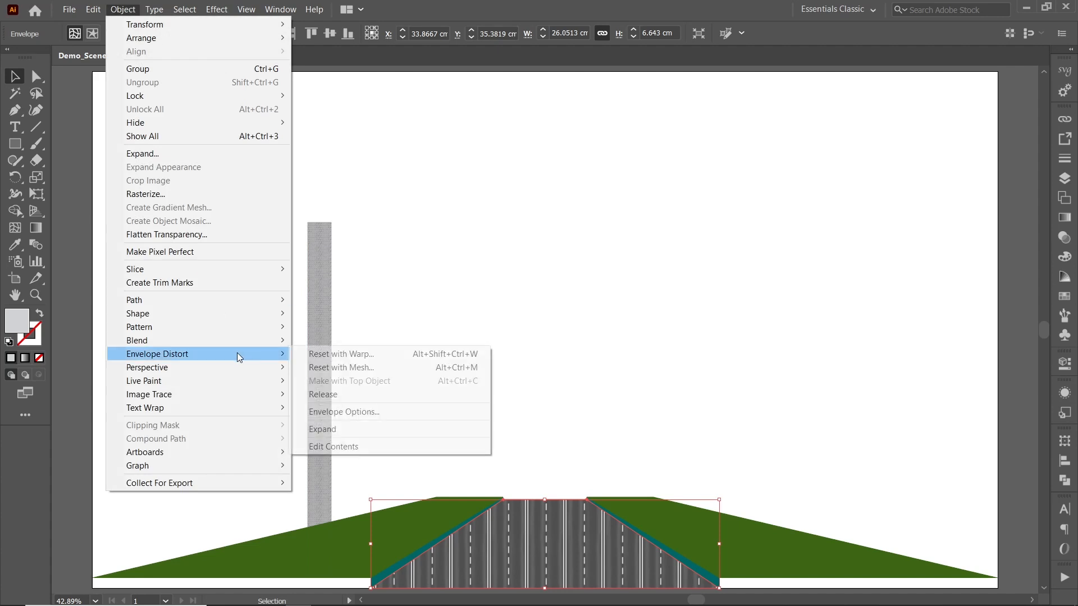
left_click(368, 412)
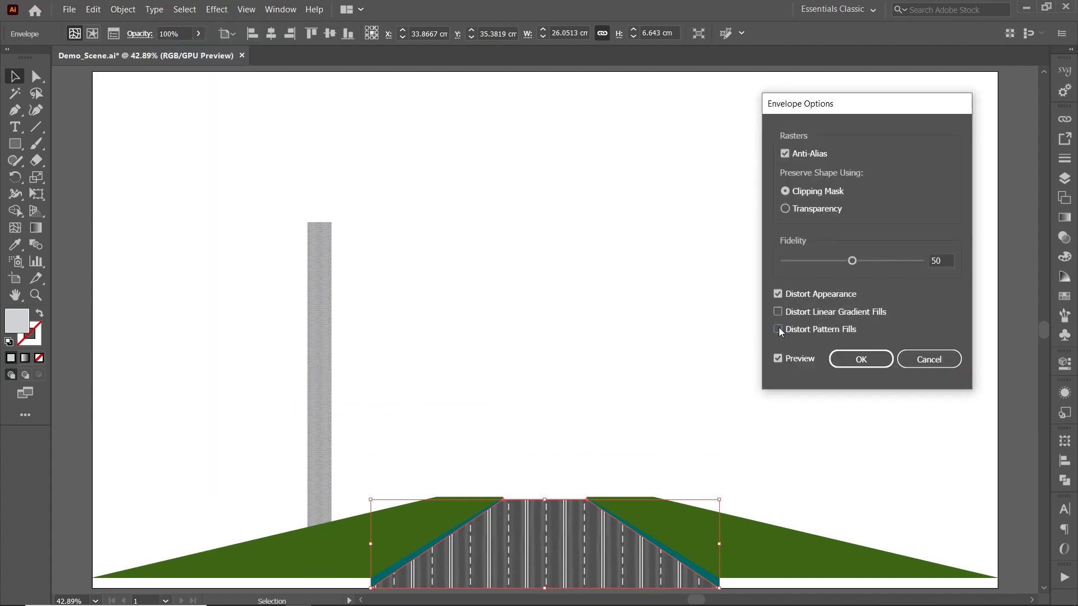
left_click(778, 329)
left_click(860, 359)
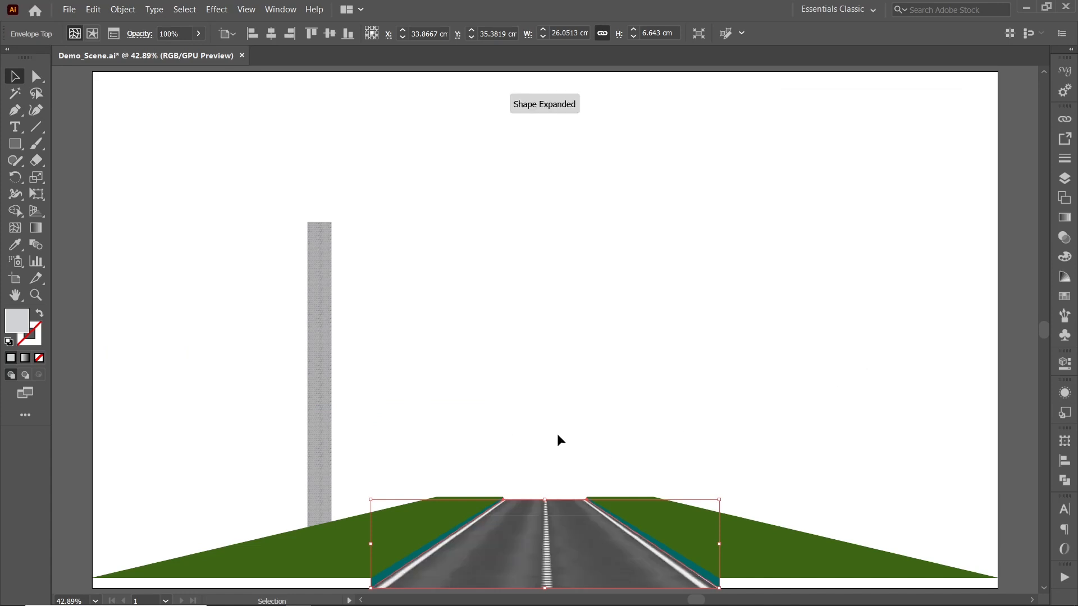
left_click(564, 438)
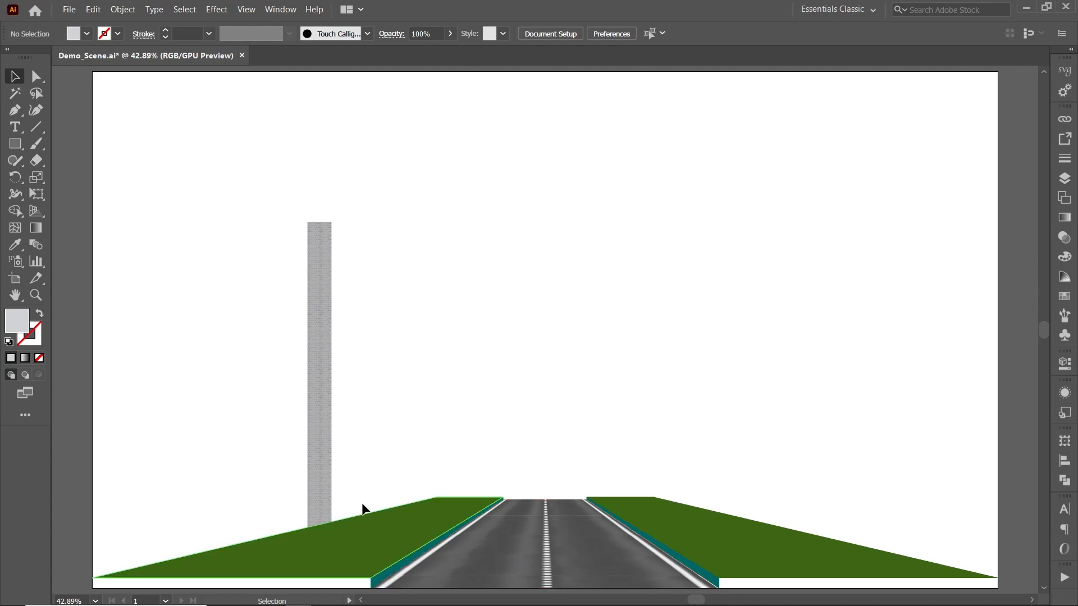
Step: Try to envelope-distort the paving strip using the left green ground shape as the top object
left_click(321, 458)
scroll(339, 377, "down", 2)
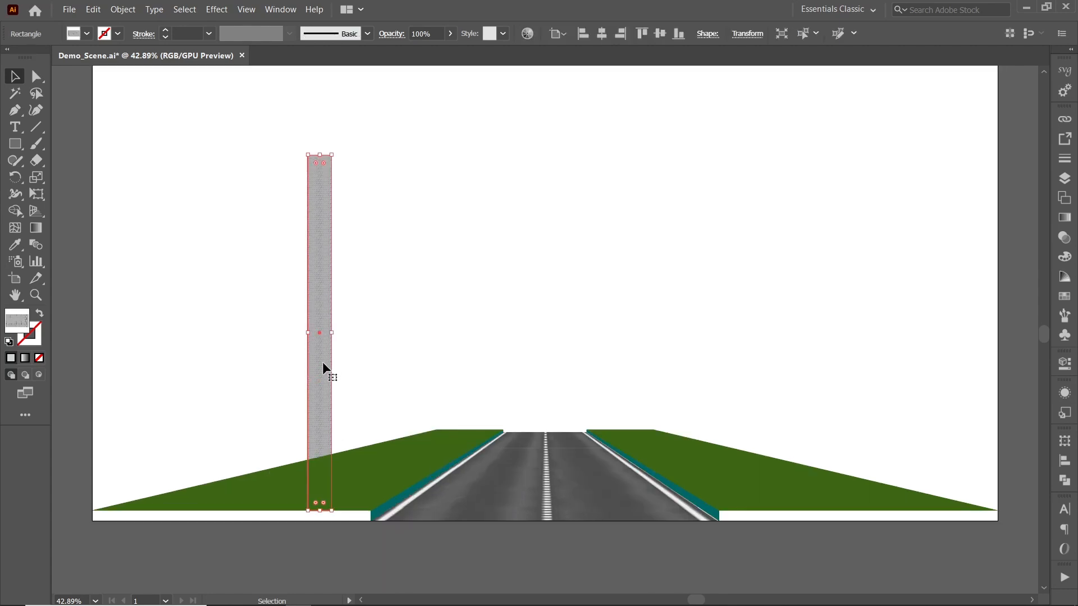
left_click_drag(323, 362, 349, 331)
left_click(397, 452, "shift")
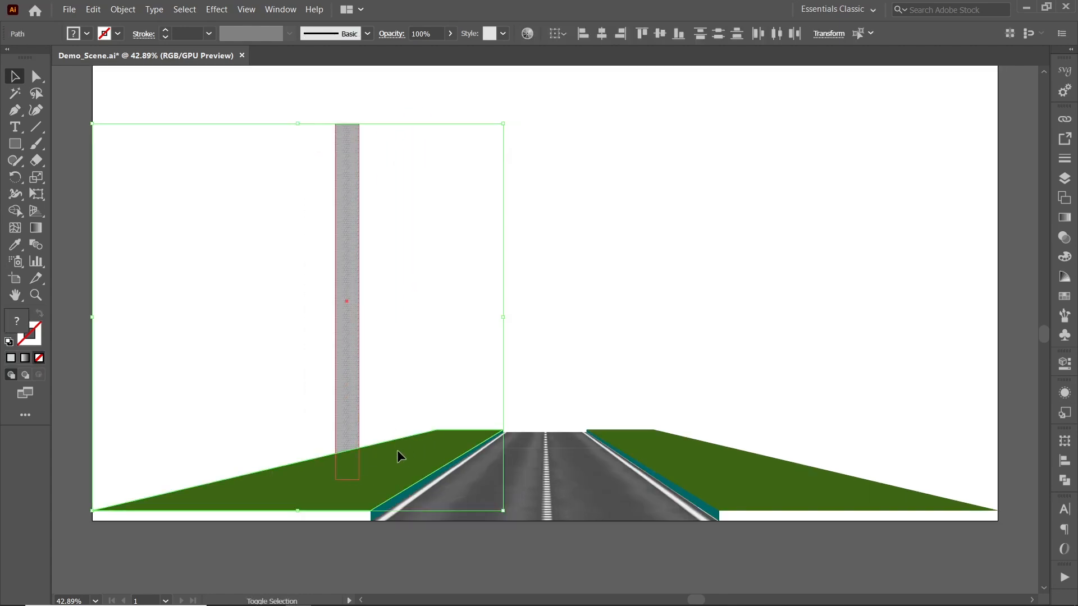
left_click(123, 9)
mouse_move(256, 355)
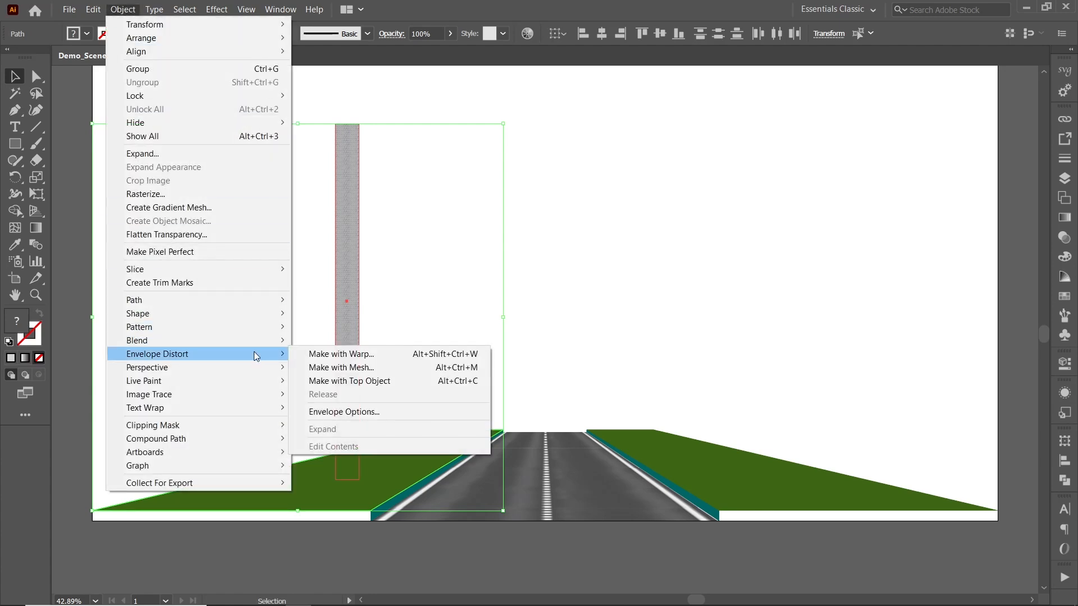
left_click(367, 381)
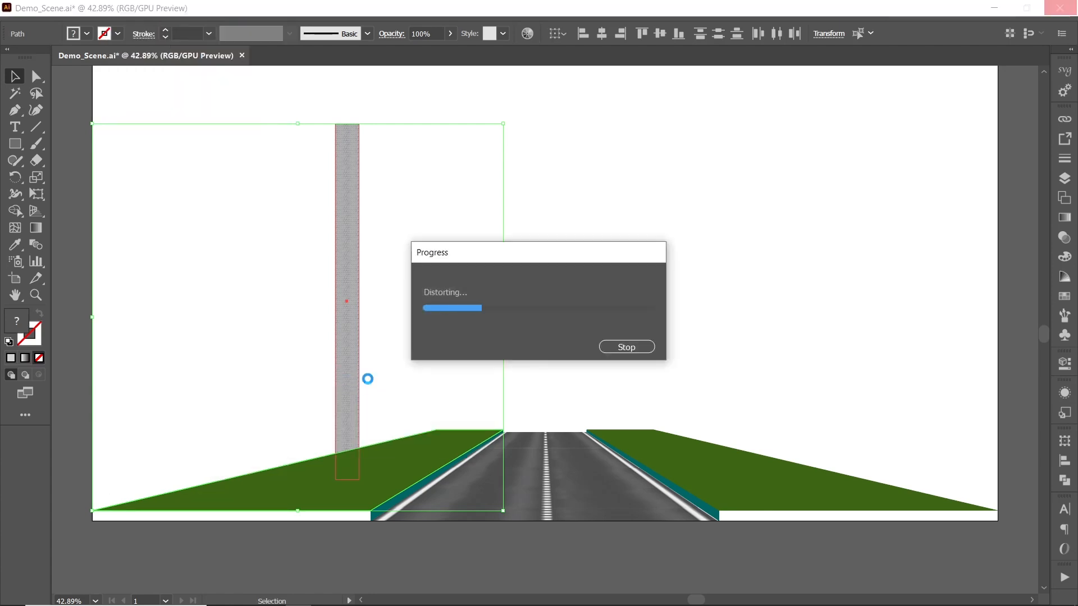
Step: Draw a rectangle about 1.77 cm wide and 26.61 cm tall over the paving strip and fill it with solid black
left_click(36, 294)
left_click_drag(288, 507, 603, 483)
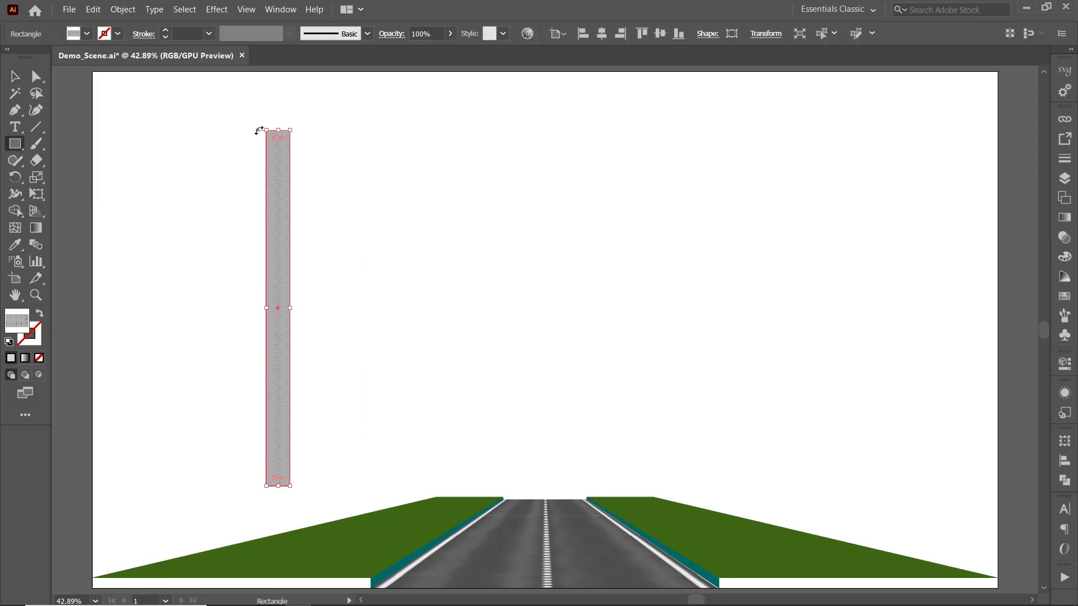
scroll(248, 129, "up", 2)
scroll(248, 130, "down", 3)
left_click_drag(248, 130, 284, 407)
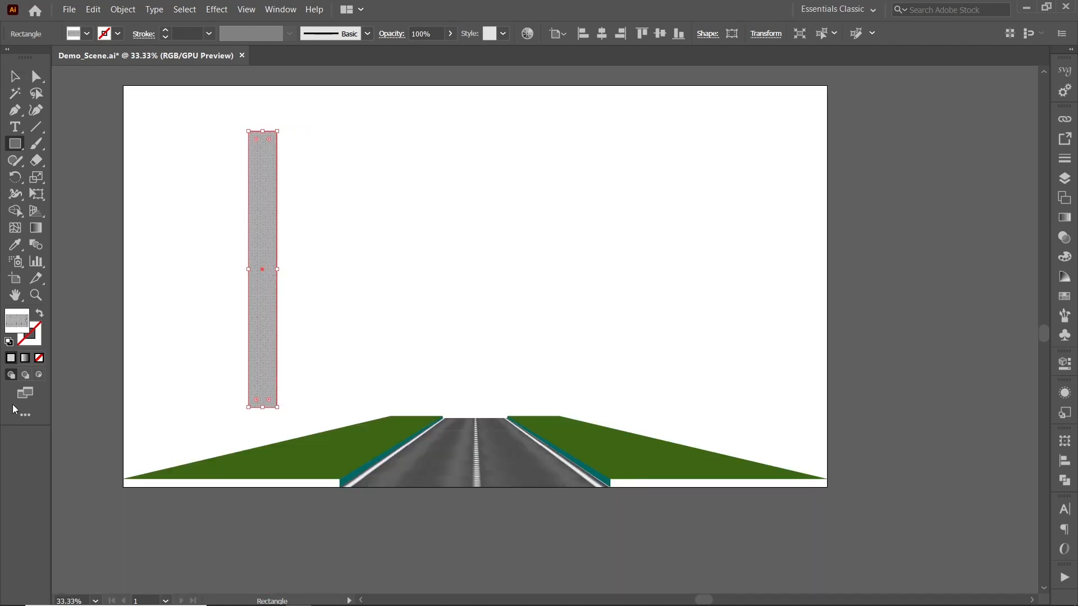
left_click(10, 357)
Step: Line up the black rectangle with the paving strip and envelope-distort the strip with that rectangle as the top object
scroll(238, 272, "up", 1)
key("v")
left_click_drag(272, 265, 288, 266)
scroll(362, 336, "down", 1)
left_click_drag(368, 348, 253, 244)
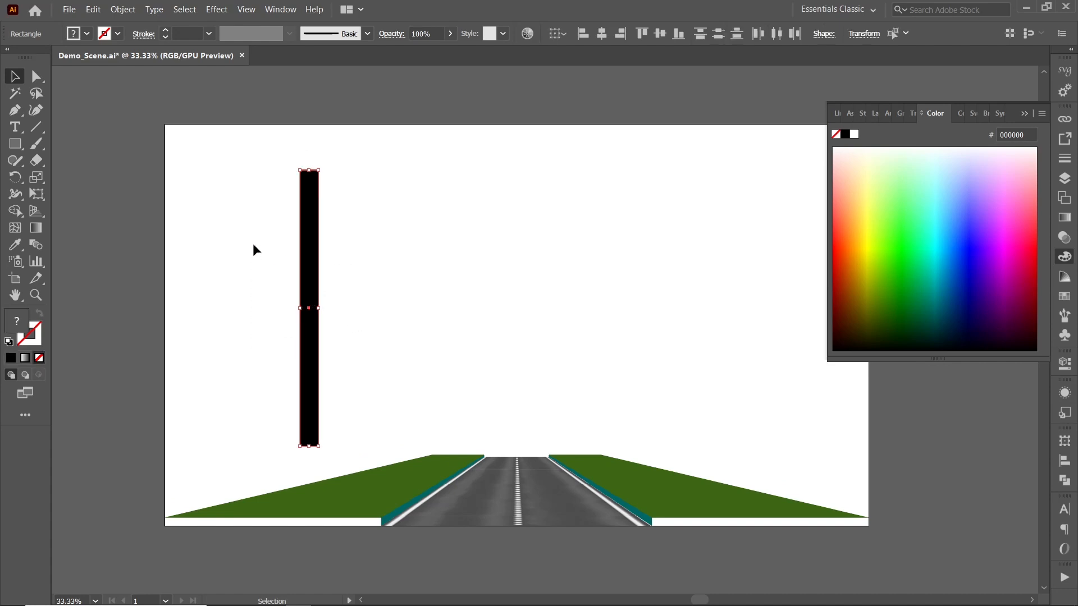
left_click(123, 9)
mouse_move(250, 351)
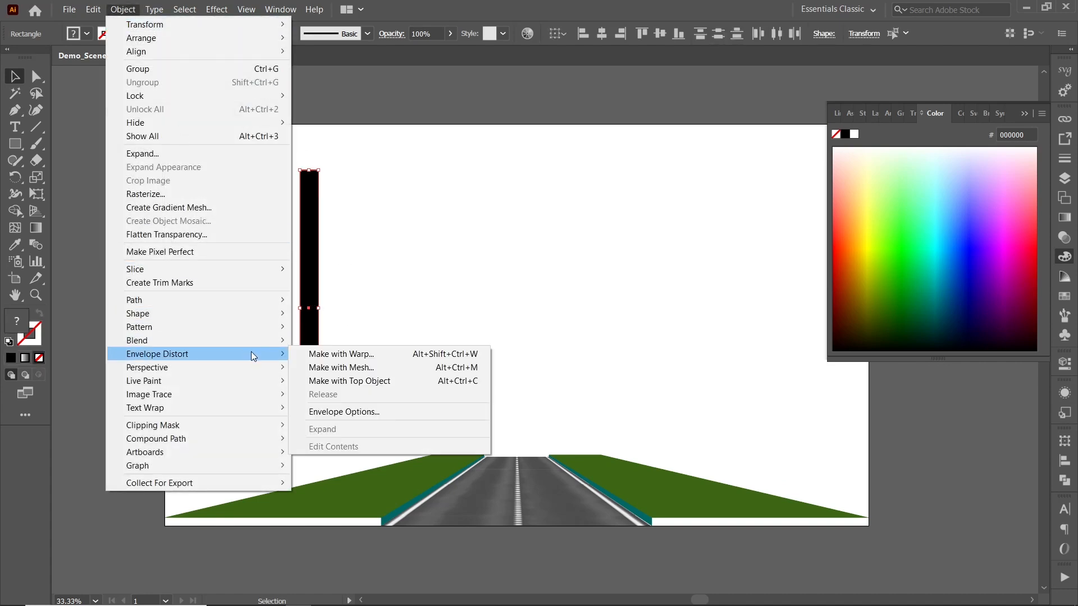
left_click(356, 378)
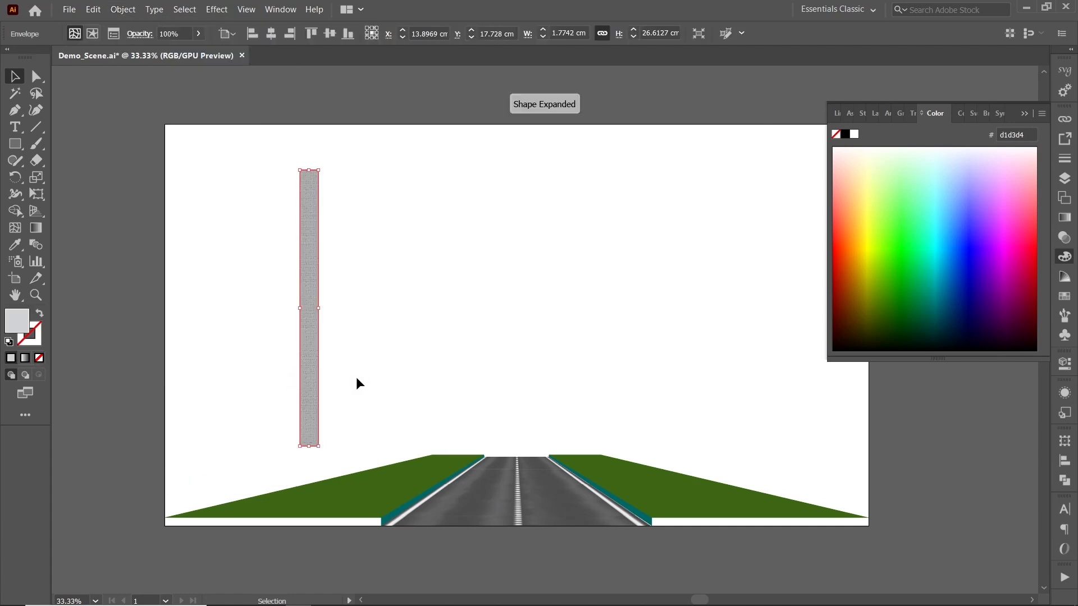
Step: Move the paving envelope over the left green ground shape, free-distort its corners to match that shape, and clear the selection
left_click_drag(315, 272, 325, 286)
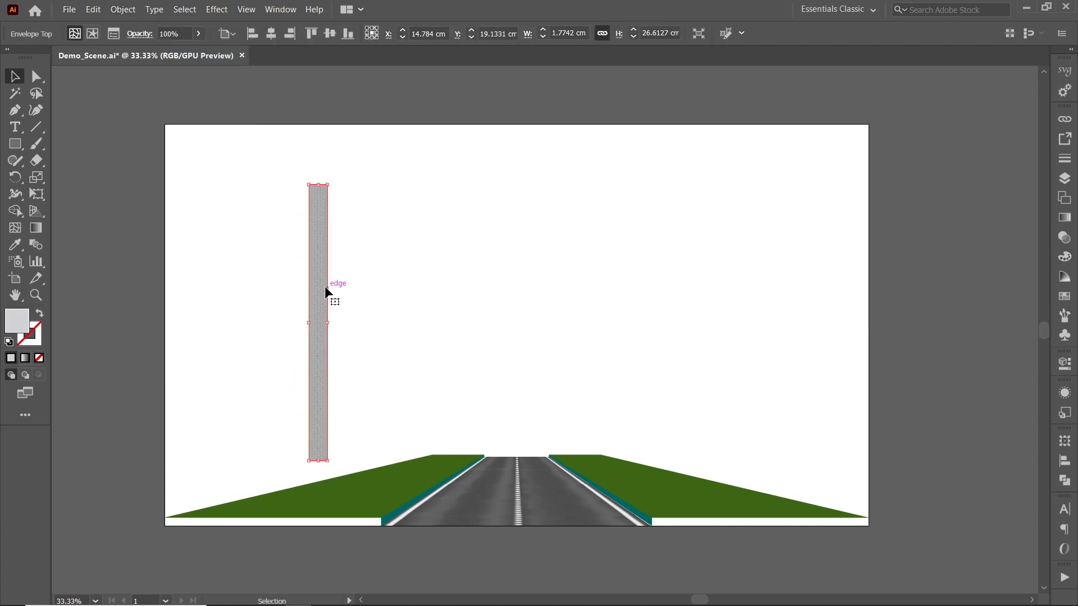
left_click(34, 194)
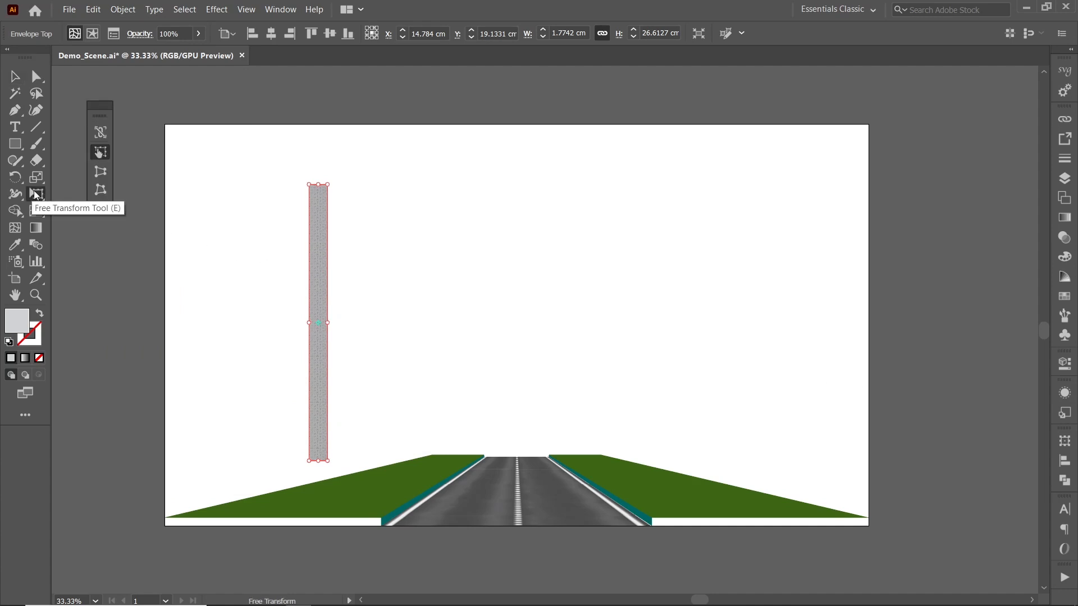
left_click(101, 191)
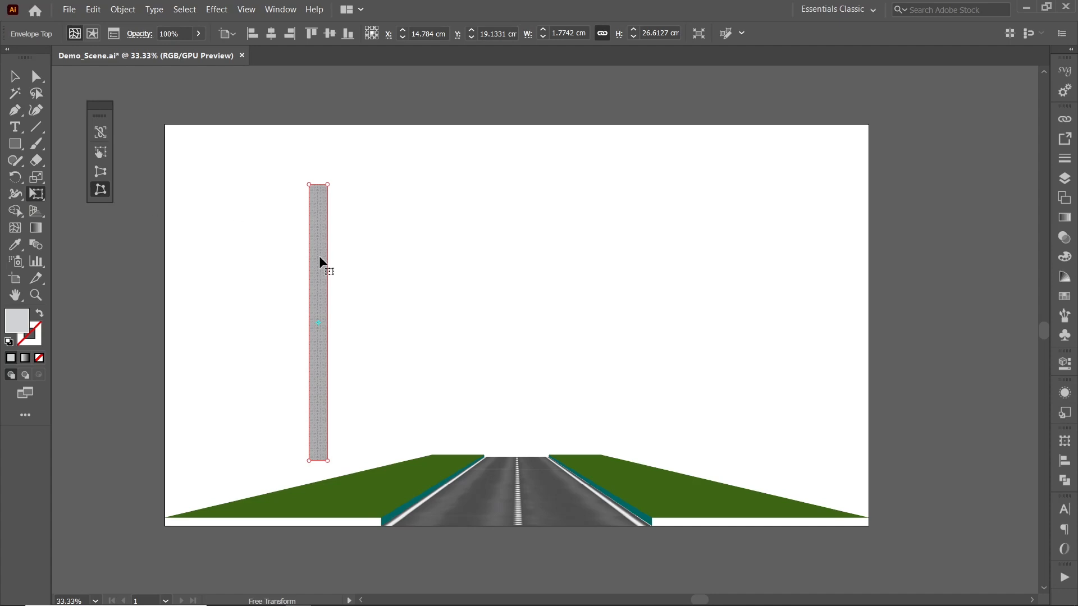
left_click_drag(319, 262, 336, 314)
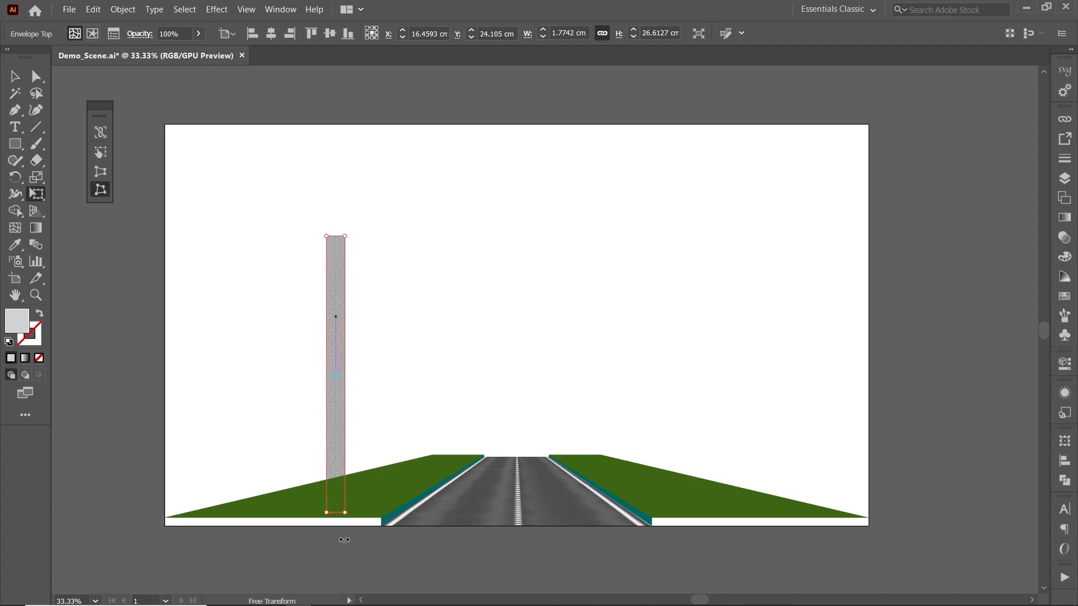
scroll(340, 533, "up", 1)
left_click_drag(325, 503, 472, 436)
scroll(471, 436, "up", 5)
left_click_drag(433, 469, 430, 434)
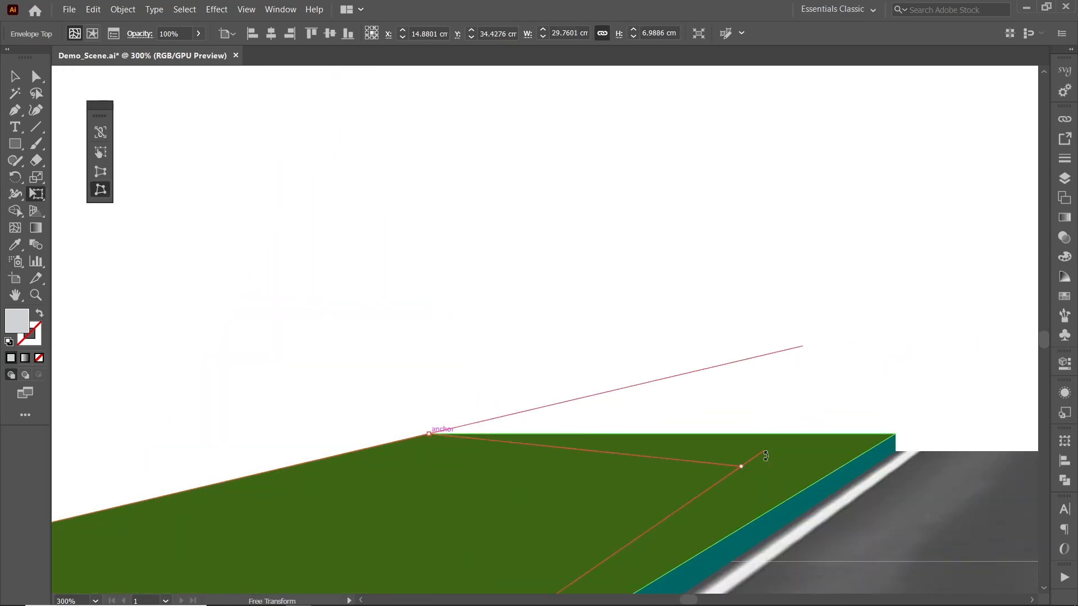
left_click_drag(741, 467, 836, 439)
key("v")
scroll(474, 385, "down", 3)
key("ctrl+shift+a")
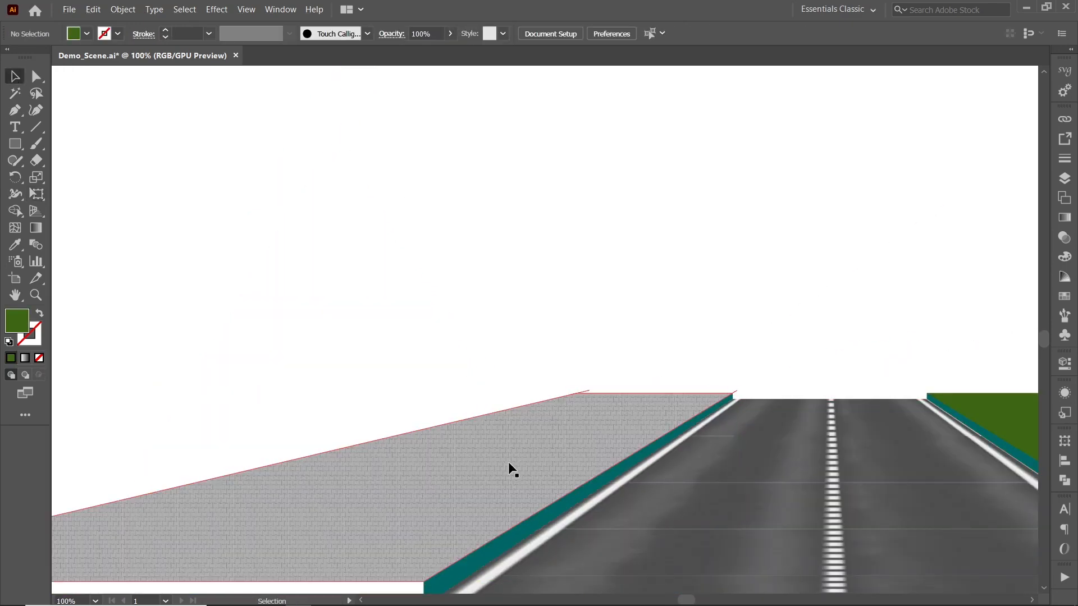
Step: Enable Distort Pattern Fills in the envelope options of the left paving
scroll(507, 461, "down", 2)
scroll(453, 484, "up", 4)
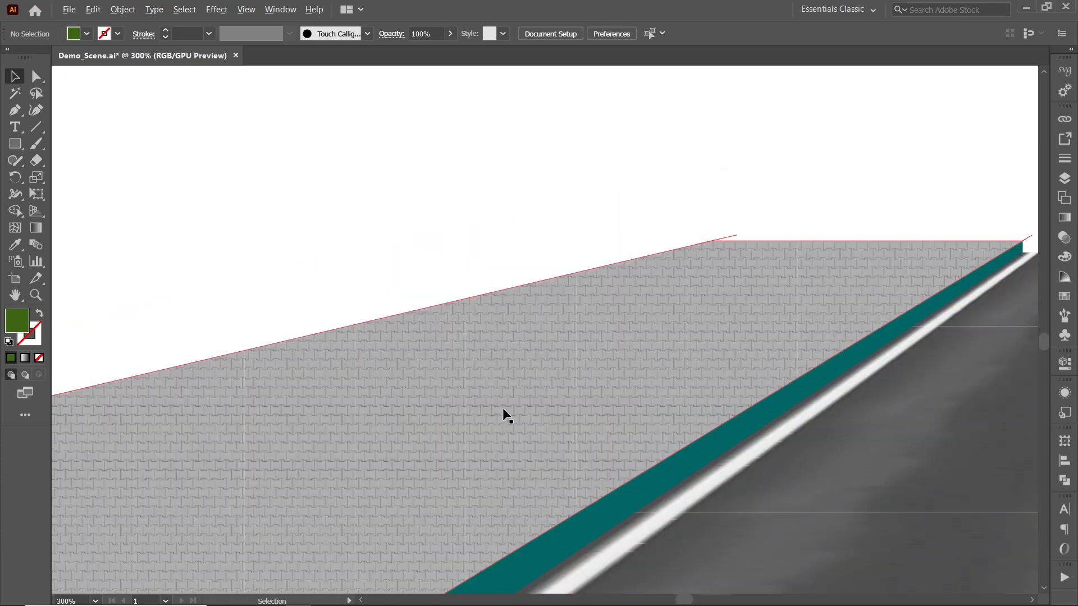
scroll(498, 407, "down", 3)
left_click(493, 397)
left_click(119, 13)
mouse_move(230, 356)
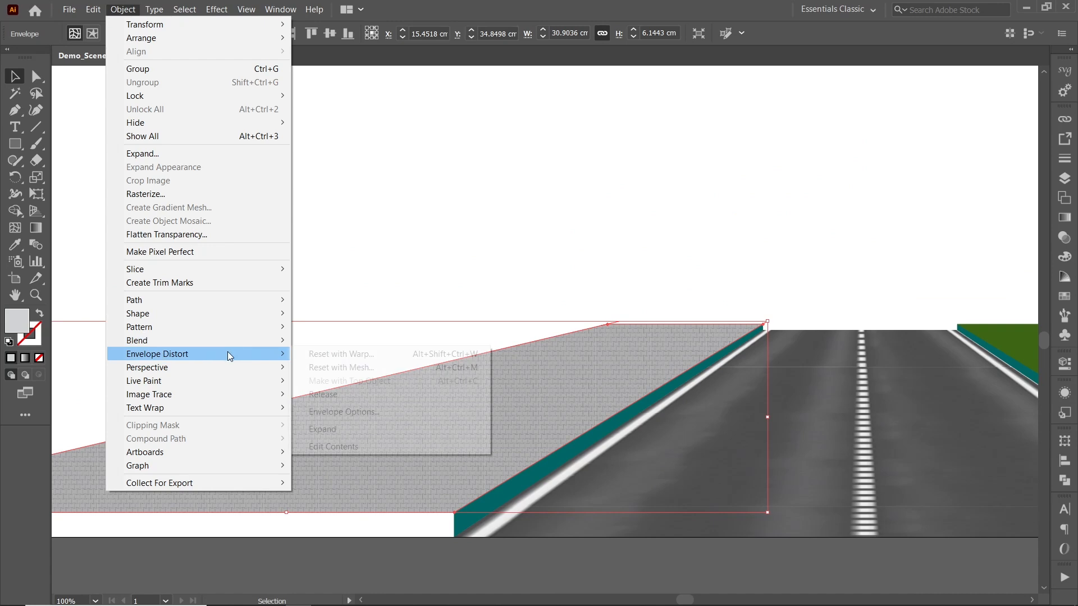
left_click(362, 413)
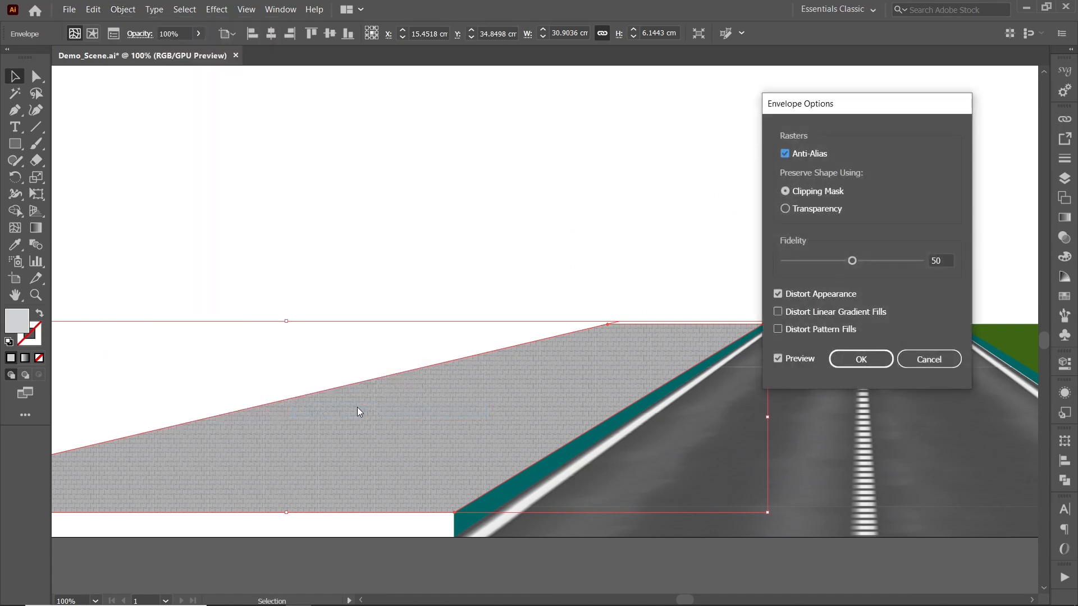
left_click(778, 330)
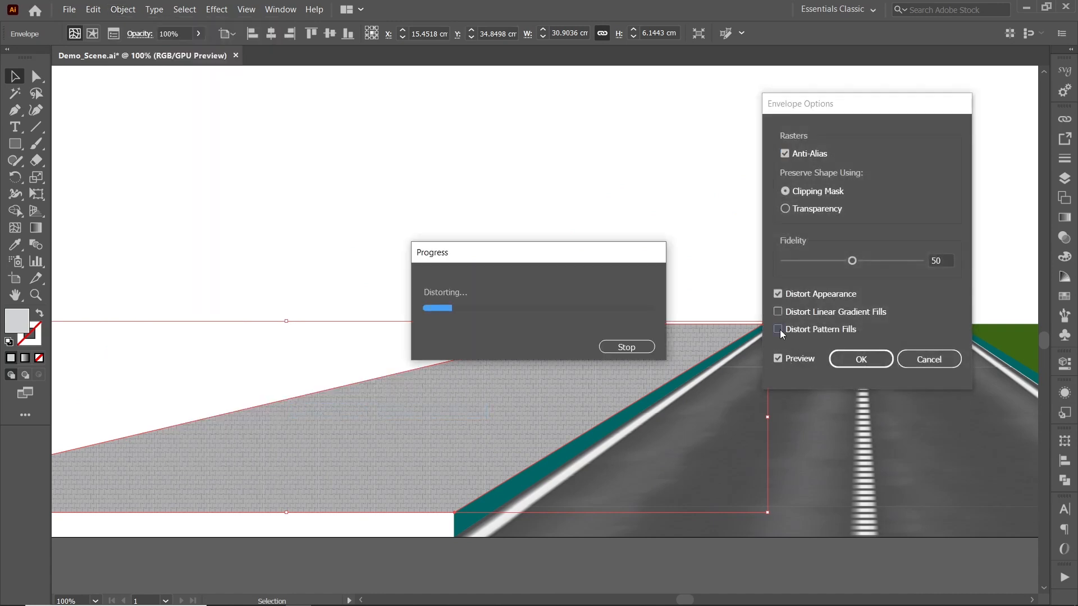
key("Return")
Step: Move the mesh handles at the paving envelope's far corners along its two slanted edges to near the front corners
scroll(770, 323, "up", 4)
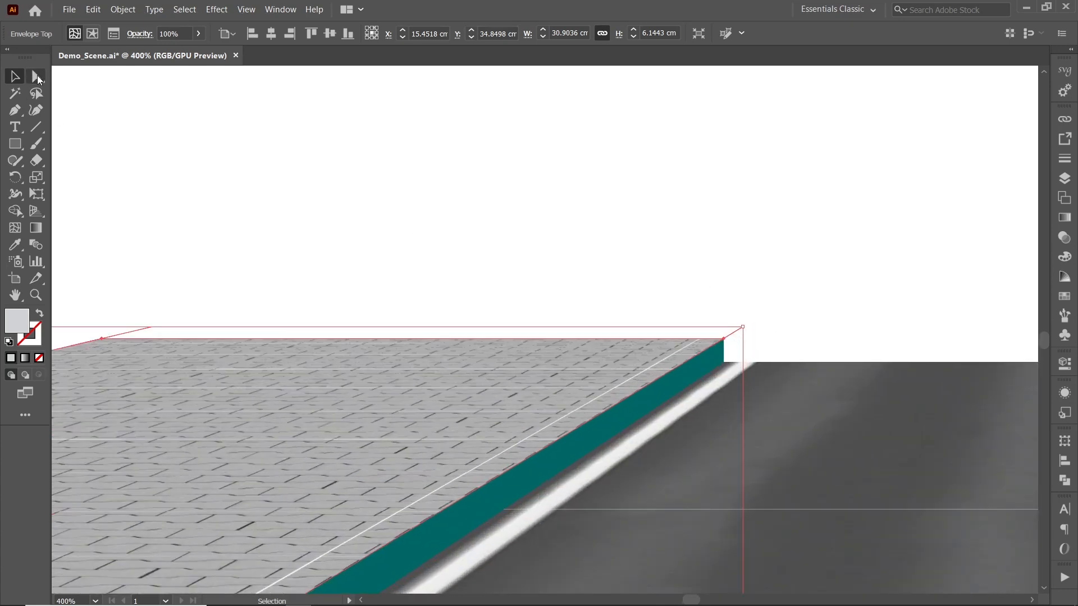
scroll(681, 291, "down", 5)
key("a")
left_click_drag(806, 306, 556, 394)
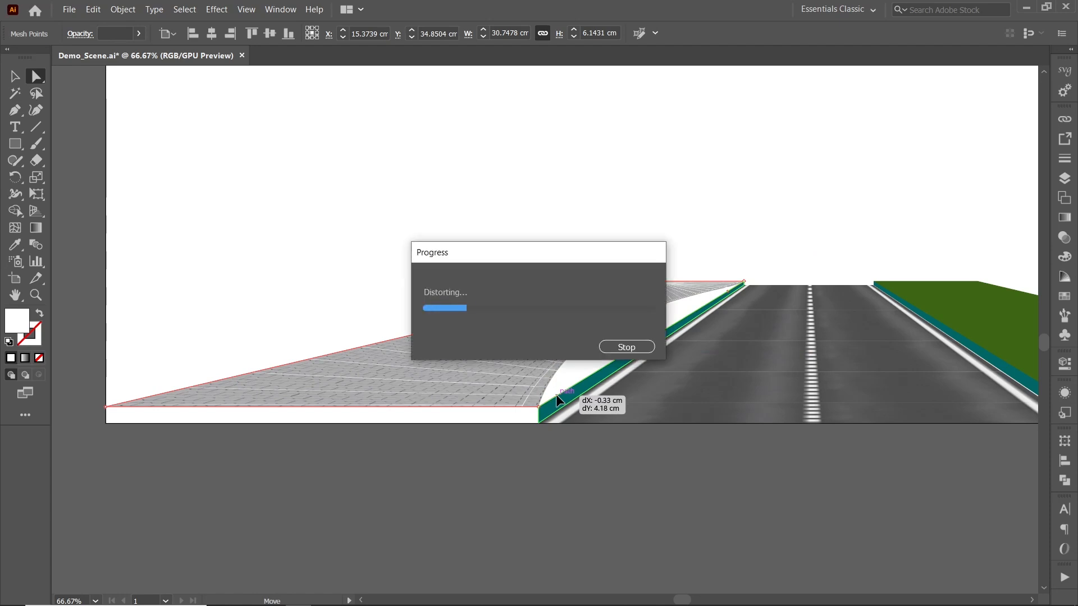
scroll(654, 282, "up", 1)
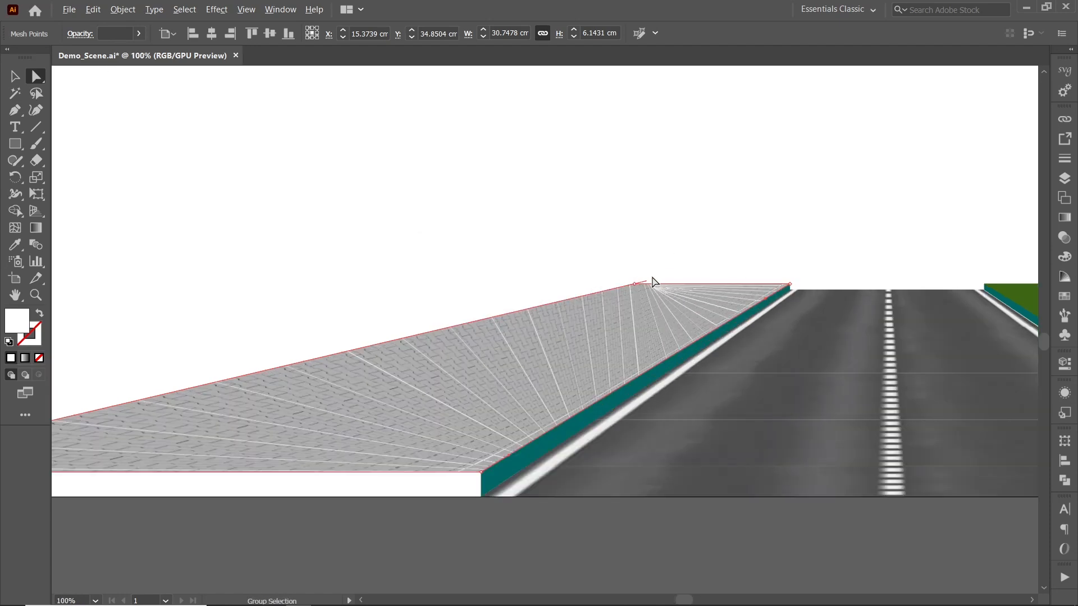
scroll(654, 282, "up", 1)
left_click_drag(651, 283, 123, 449)
scroll(674, 260, "down", 1)
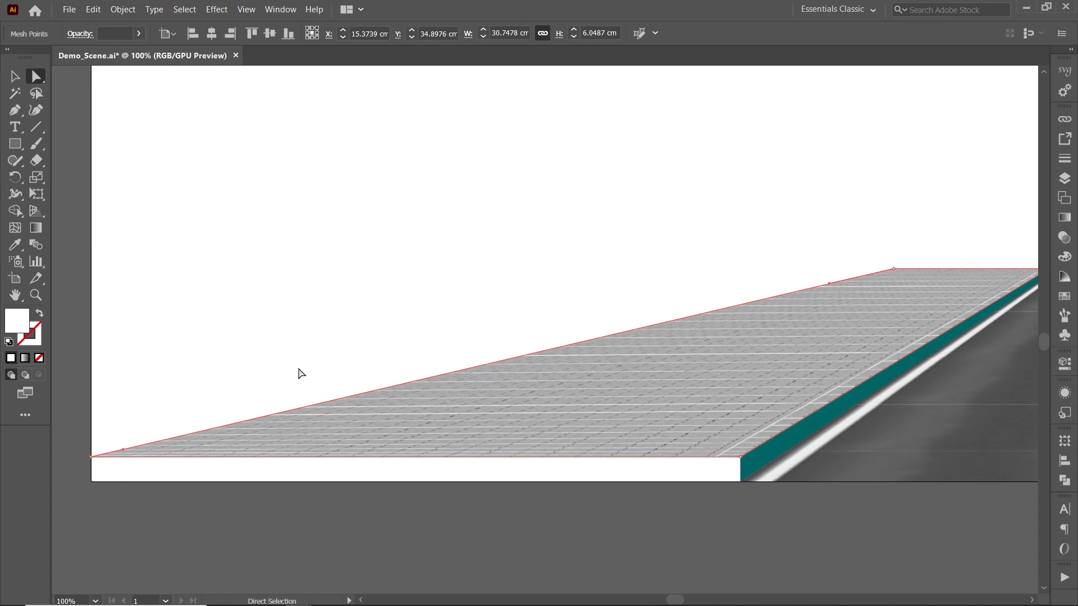
Step: Rasterize the road-pattern rectangle in RGB at High (300 ppi) with a white background
key("ctrl+0")
left_click(17, 74)
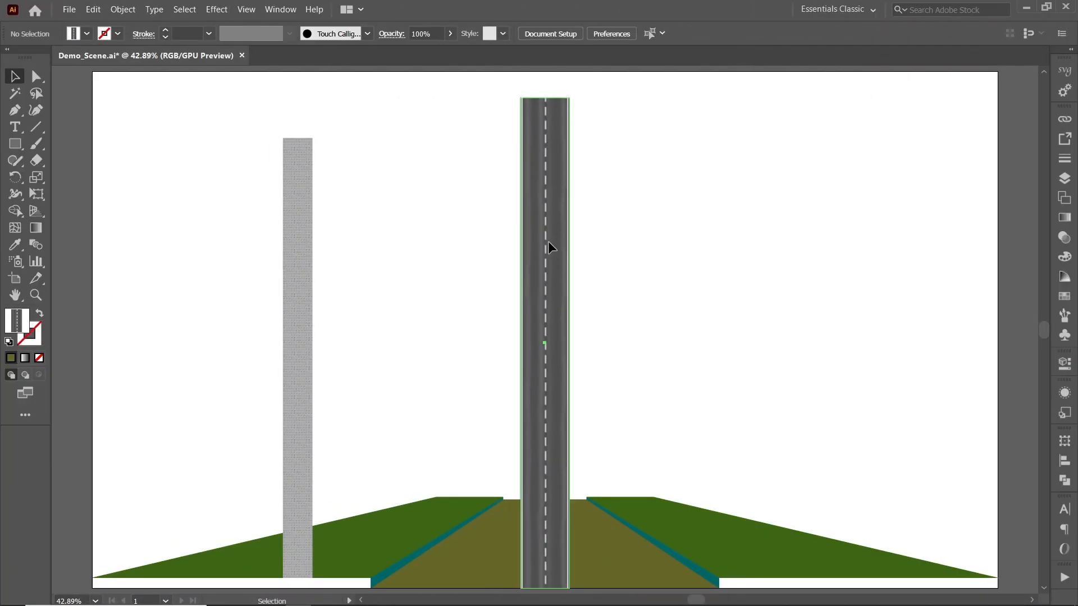
left_click(547, 247)
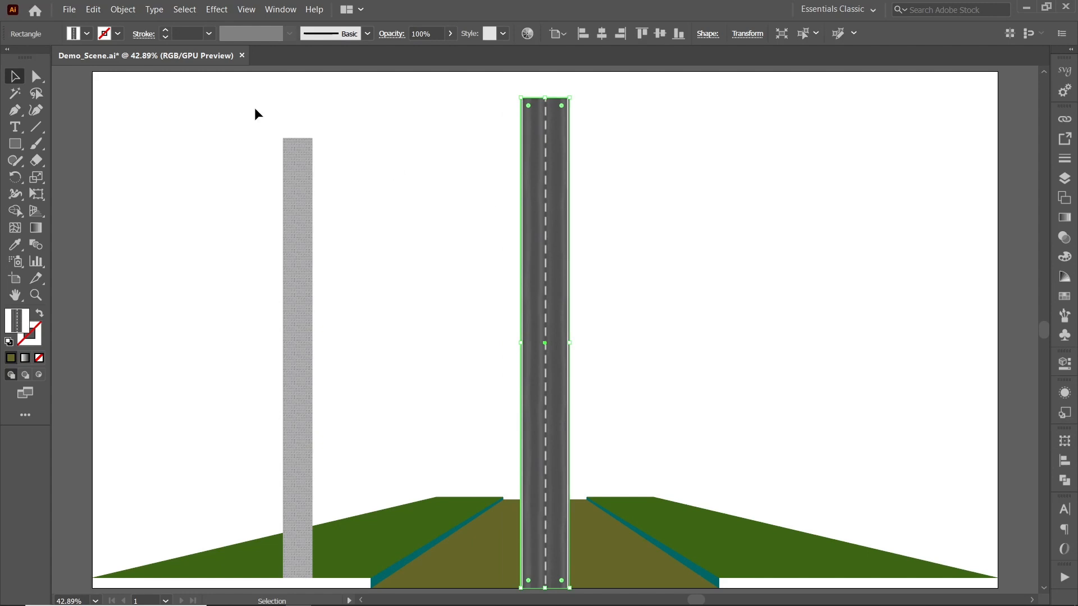
left_click(123, 8)
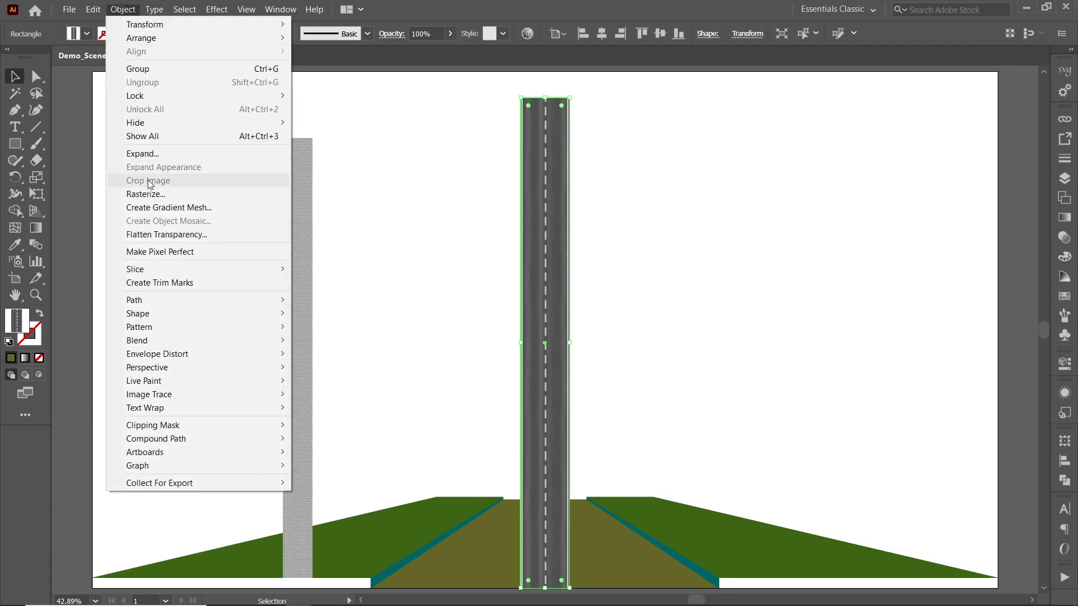
left_click(150, 194)
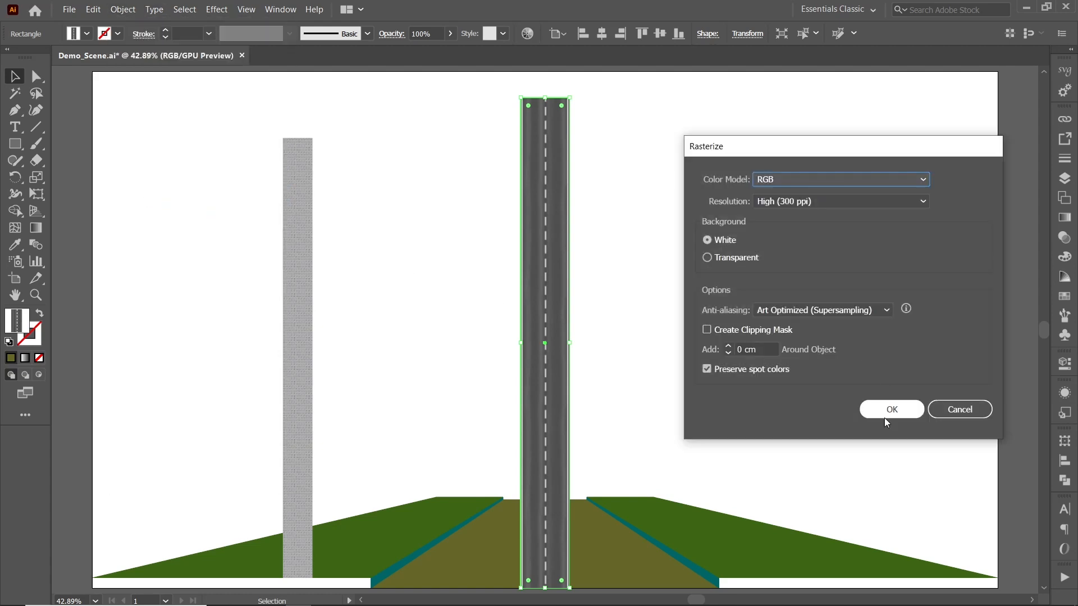
left_click(886, 416)
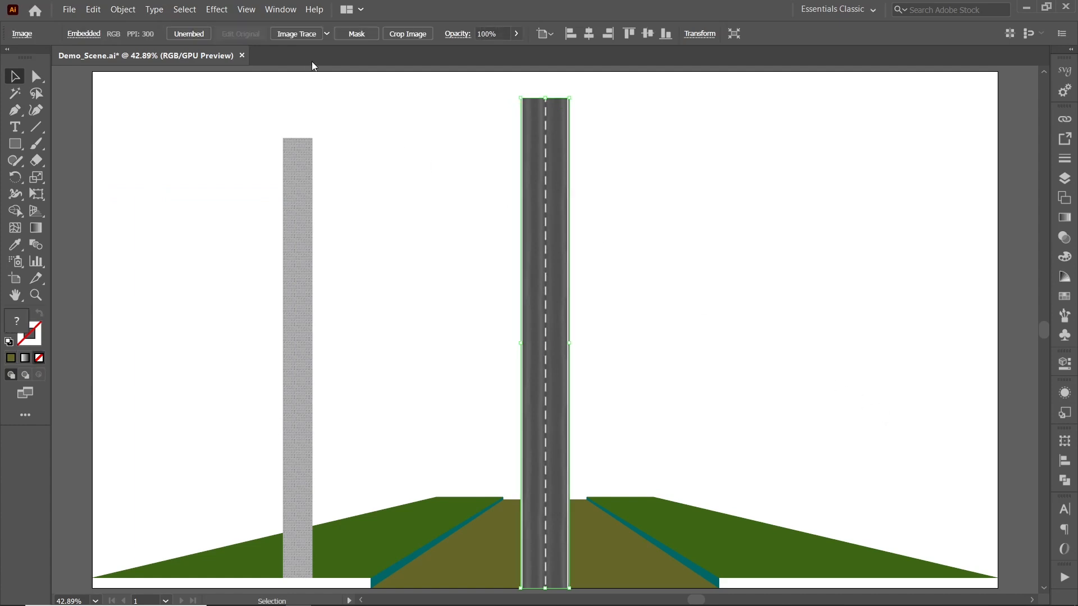
Step: Image-trace the rasterized road strip with the High Fidelity Photo preset and expand the tracing
left_click(327, 33)
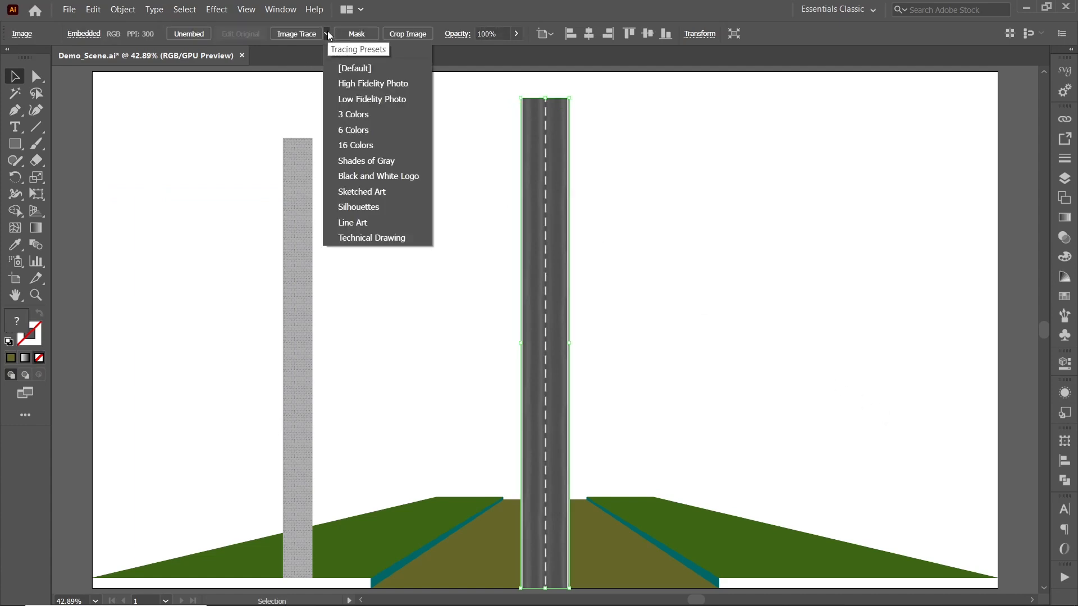
left_click(365, 84)
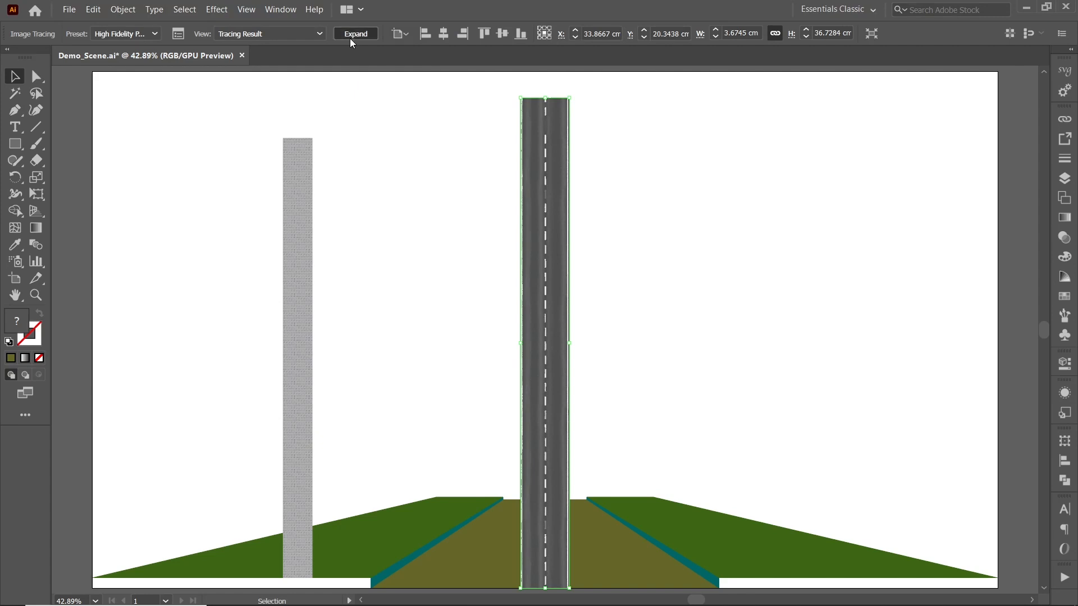
left_click(350, 43)
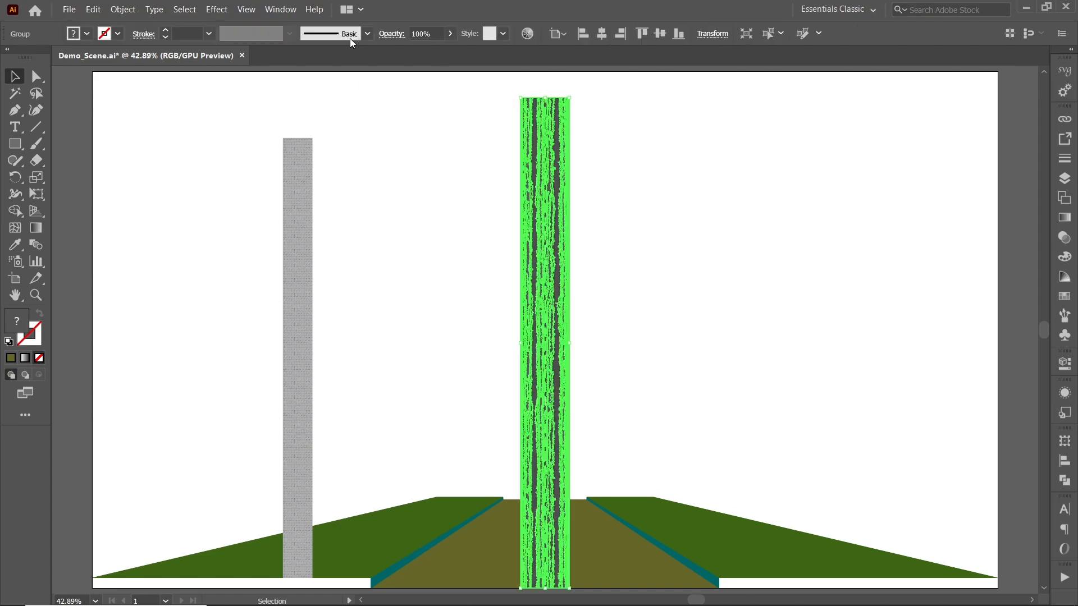
Step: Rasterize the paving-pattern strip in RGB at High (300 ppi) with a white background
left_click(303, 172)
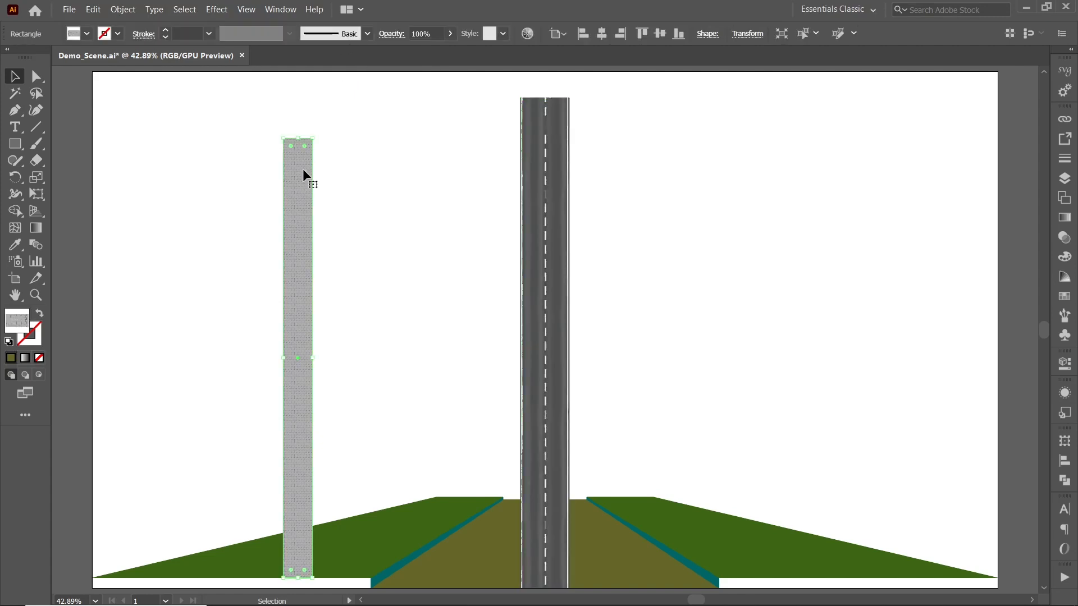
left_click(123, 10)
left_click(160, 195)
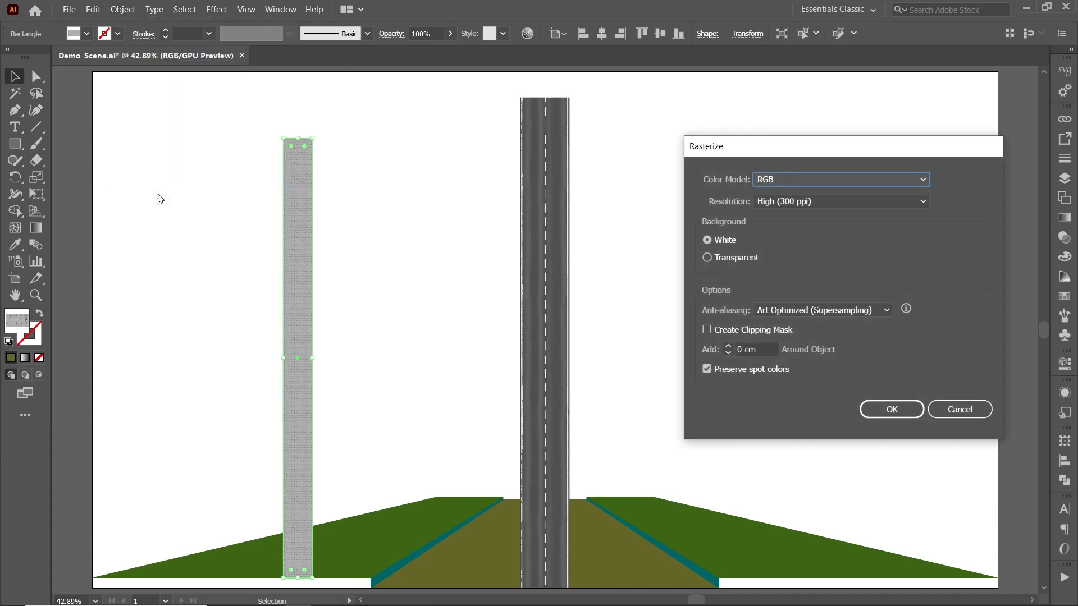
left_click(898, 413)
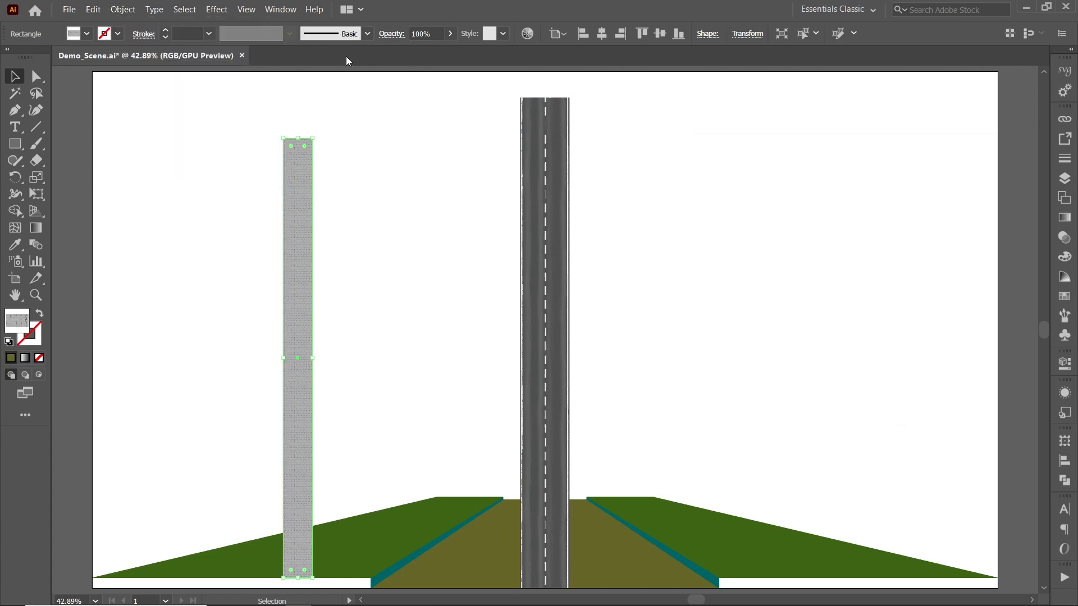
Step: Image-trace the rasterized paving strip with the High Fidelity Photo preset and expand the tracing
left_click(326, 35)
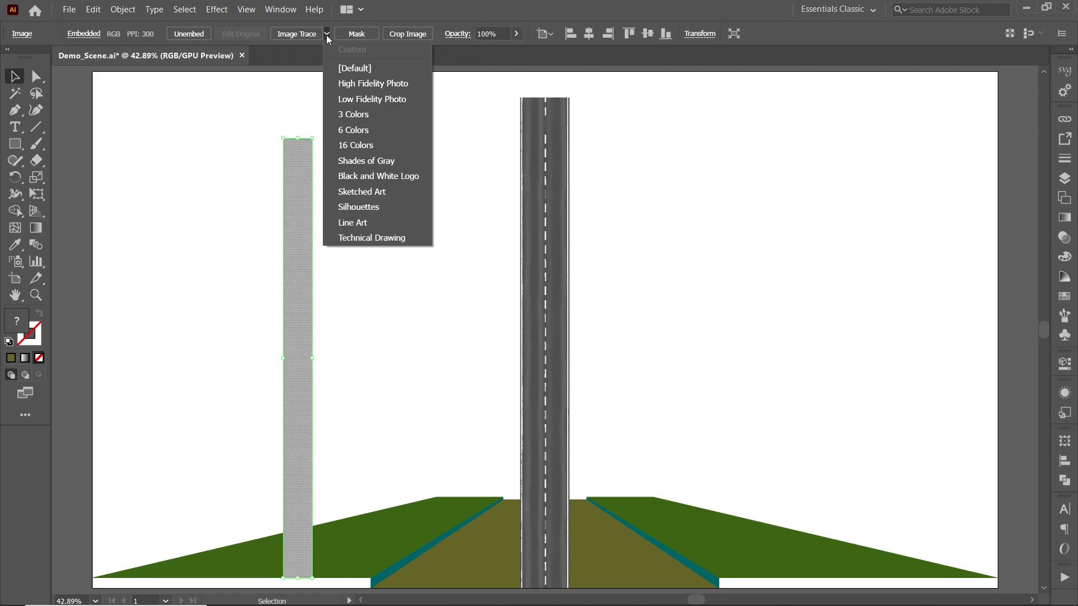
left_click(357, 84)
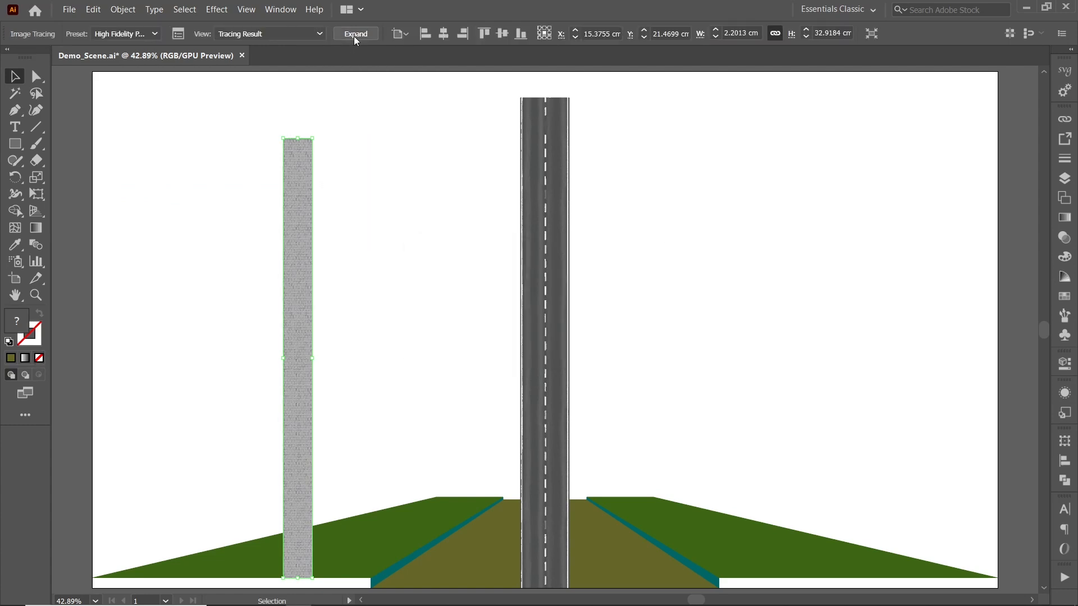
left_click(353, 35)
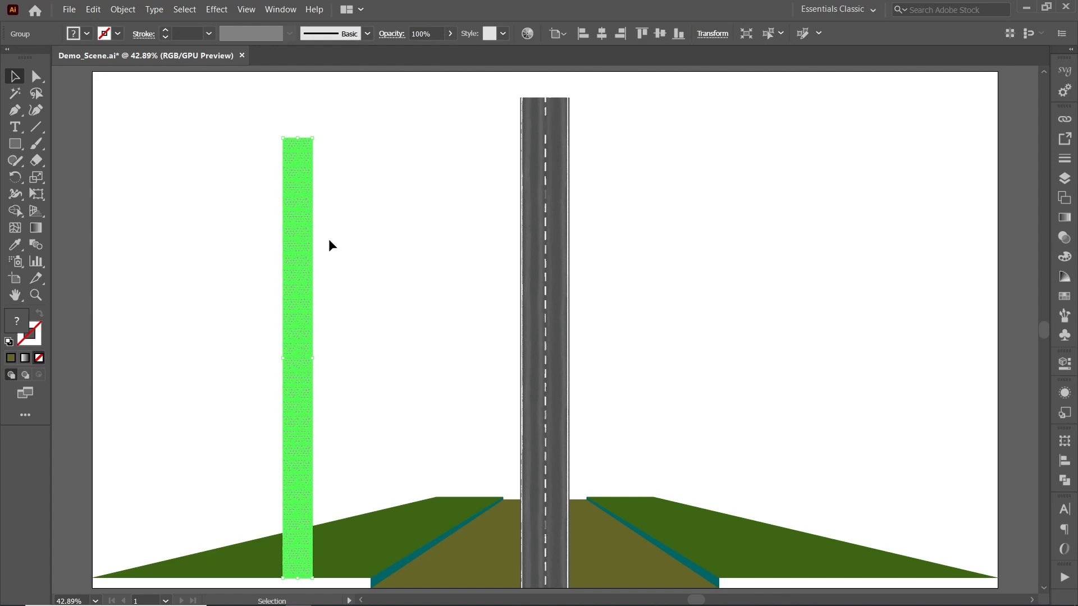
Step: Free-distort the traced paving group so its four corners match the left green ground shape
left_click(37, 193)
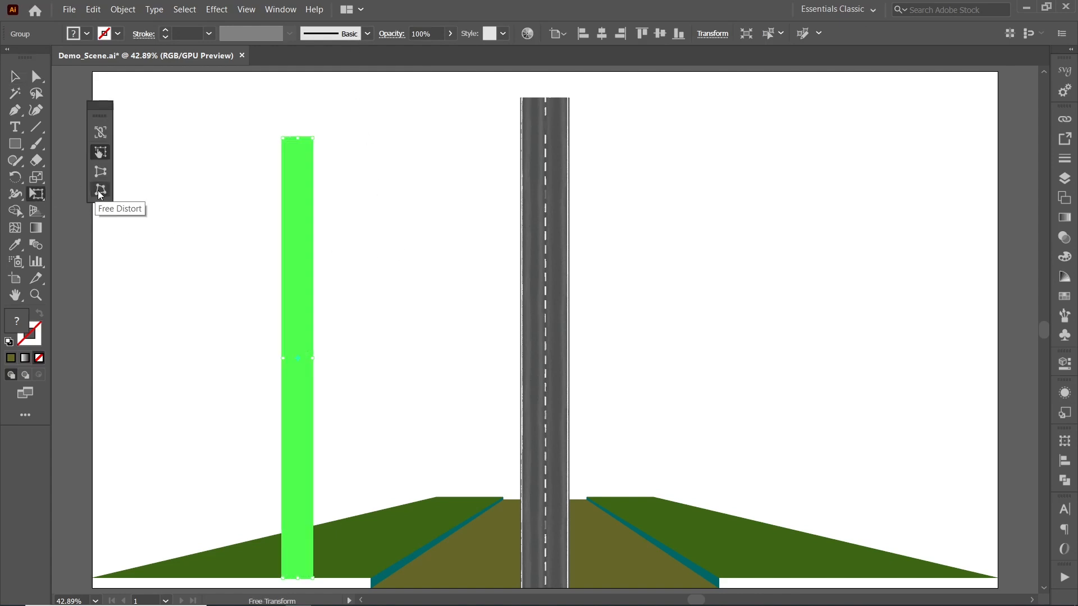
left_click(100, 193)
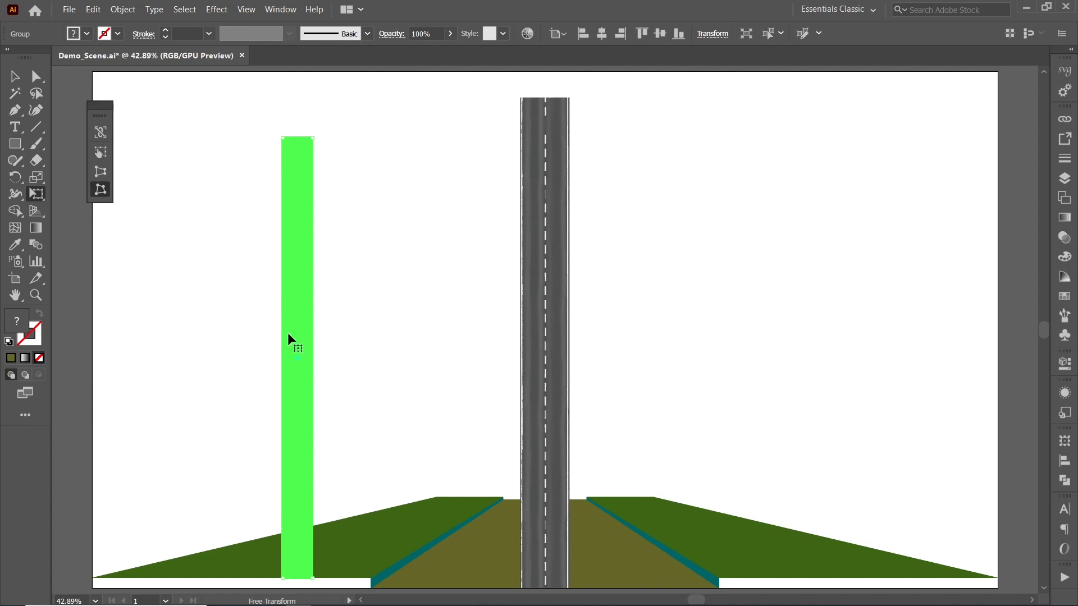
scroll(276, 385, "down", 1)
scroll(272, 581, "up", 2)
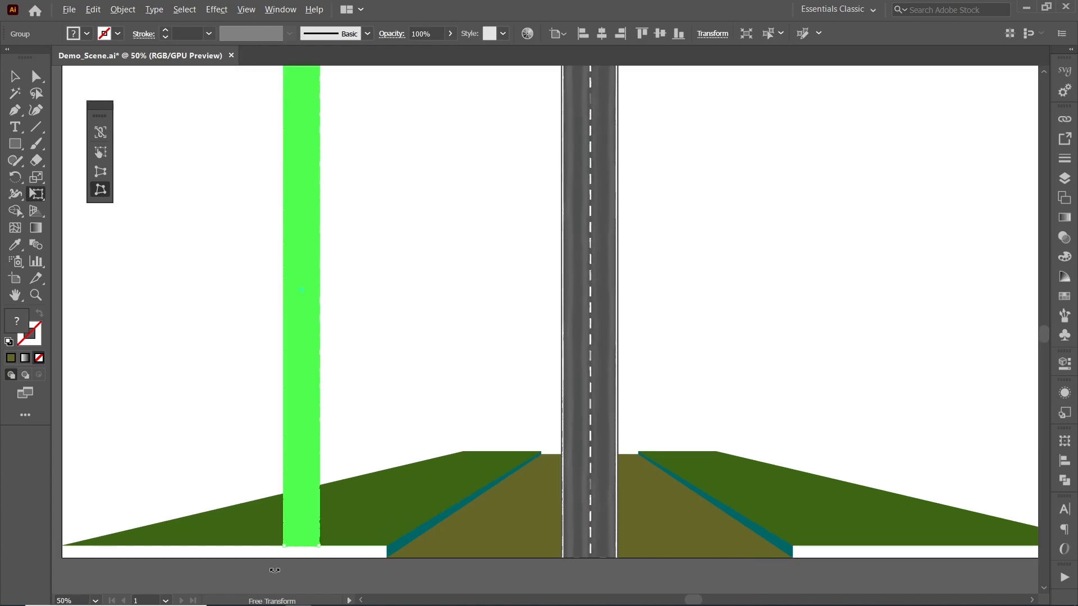
left_click_drag(334, 542, 406, 390)
scroll(150, 540, "down", 2)
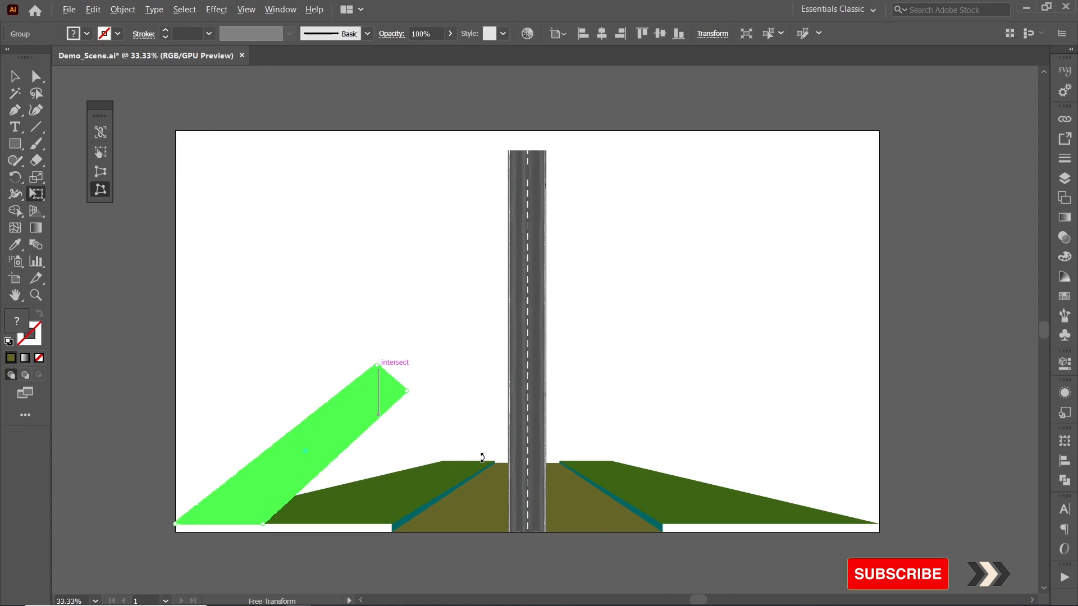
scroll(481, 458, "up", 3)
left_click_drag(258, 262, 522, 469)
left_click_drag(167, 183, 365, 469)
scroll(404, 418, "down", 2)
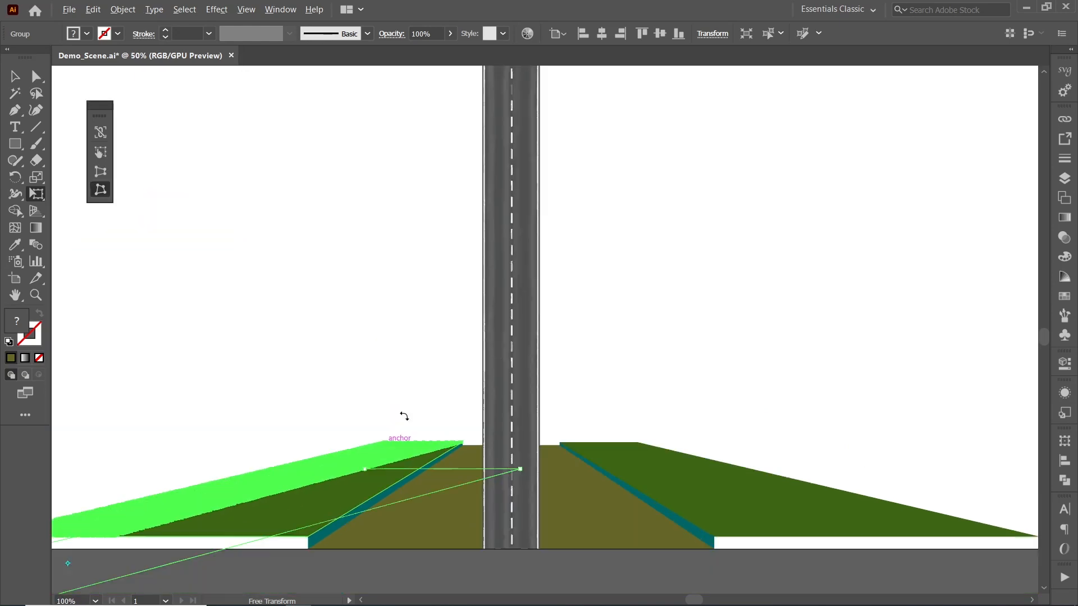
left_click_drag(116, 540, 308, 536)
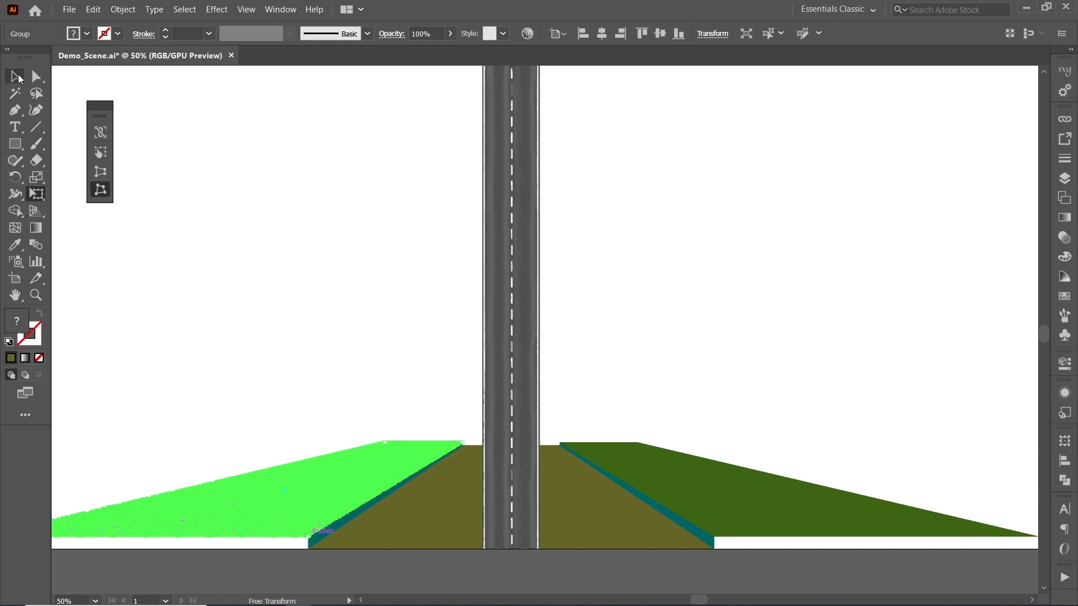
Step: Distort the traced road group in perspective to fill the olive road shape between the teal kerbs, and clear the selection
left_click(15, 76)
left_click(511, 336)
left_click(36, 194)
scroll(481, 204, "down", 2)
left_click_drag(474, 171, 462, 399)
scroll(469, 396, "up", 3)
left_click(100, 172)
left_click_drag(511, 534, 752, 525)
scroll(541, 432, "up", 2)
scroll(572, 359, "down", 2)
key("v")
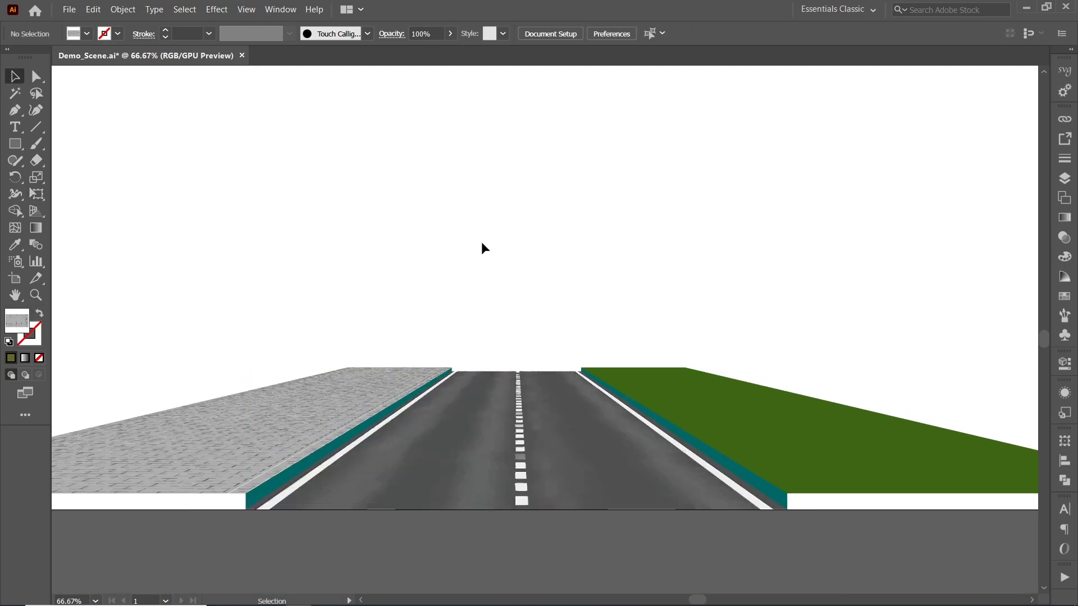
left_click(481, 243)
key("ctrl+0")
key("a")
key("v")
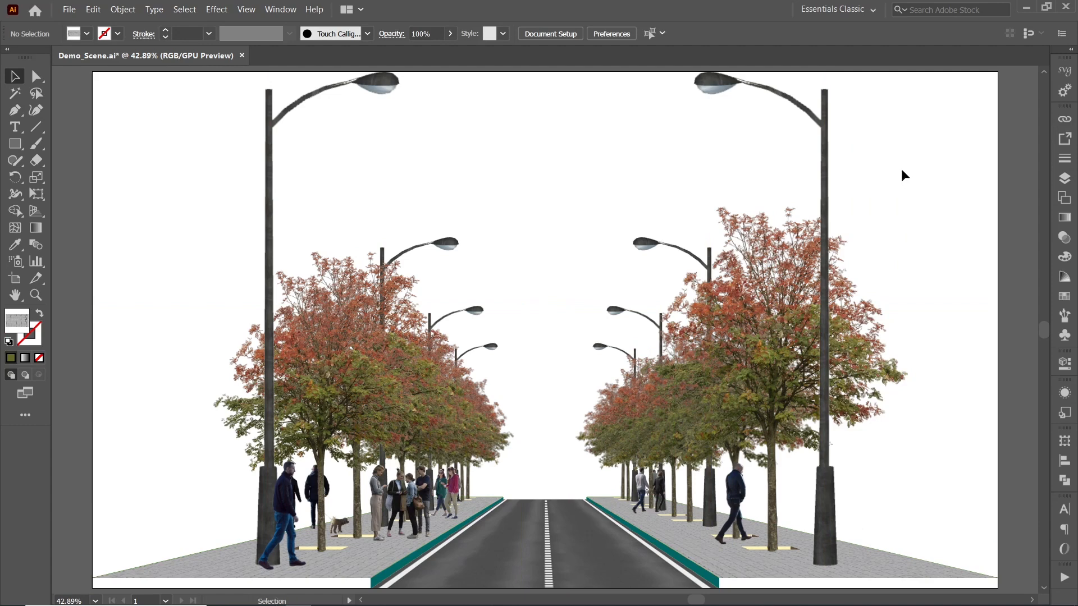
Step: Export the finished scene as Demo_Scene.psd in RGB at Screen (72 ppi), writing layers with maximum editability
left_click(72, 11)
mouse_move(181, 240)
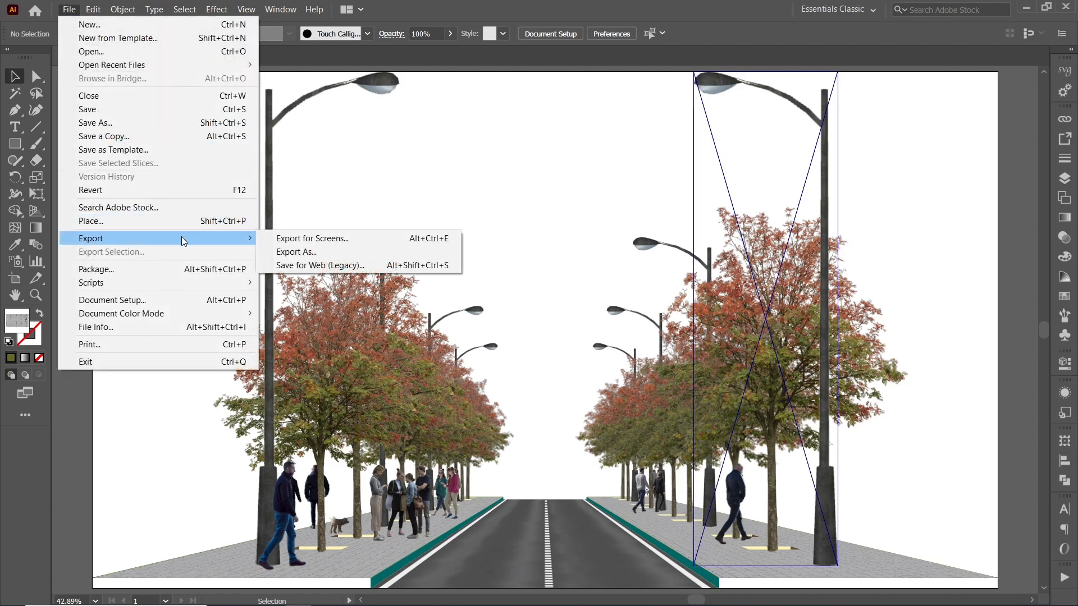
left_click(292, 252)
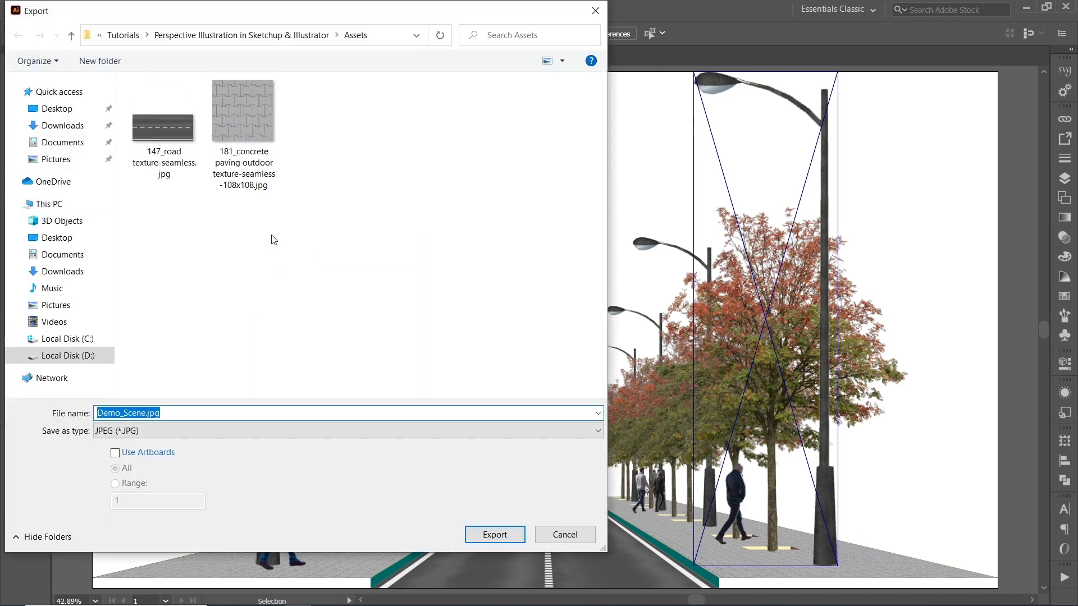
left_click(275, 431)
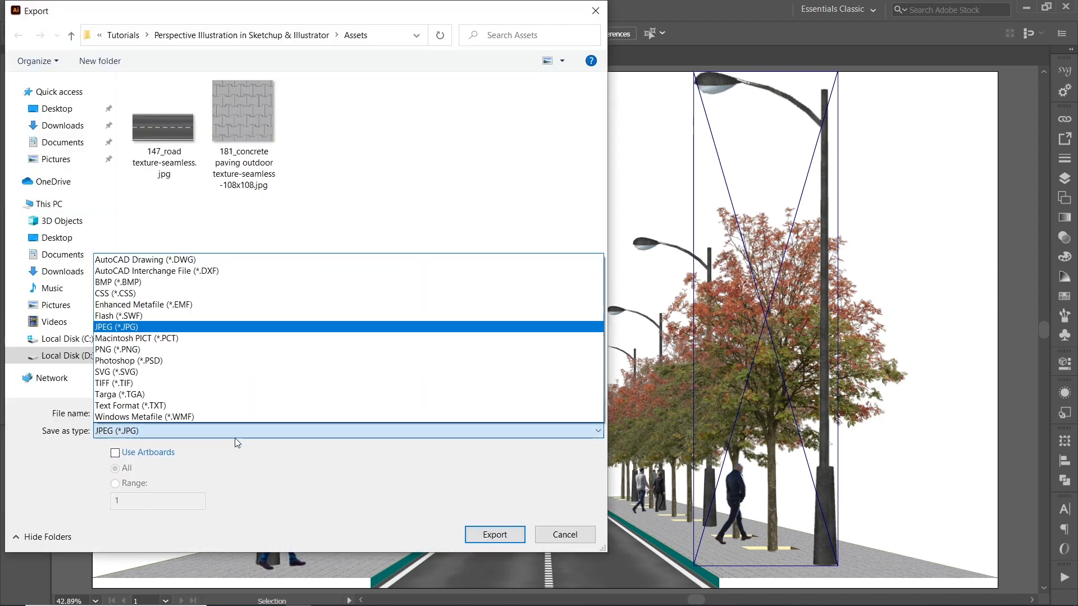
left_click(151, 361)
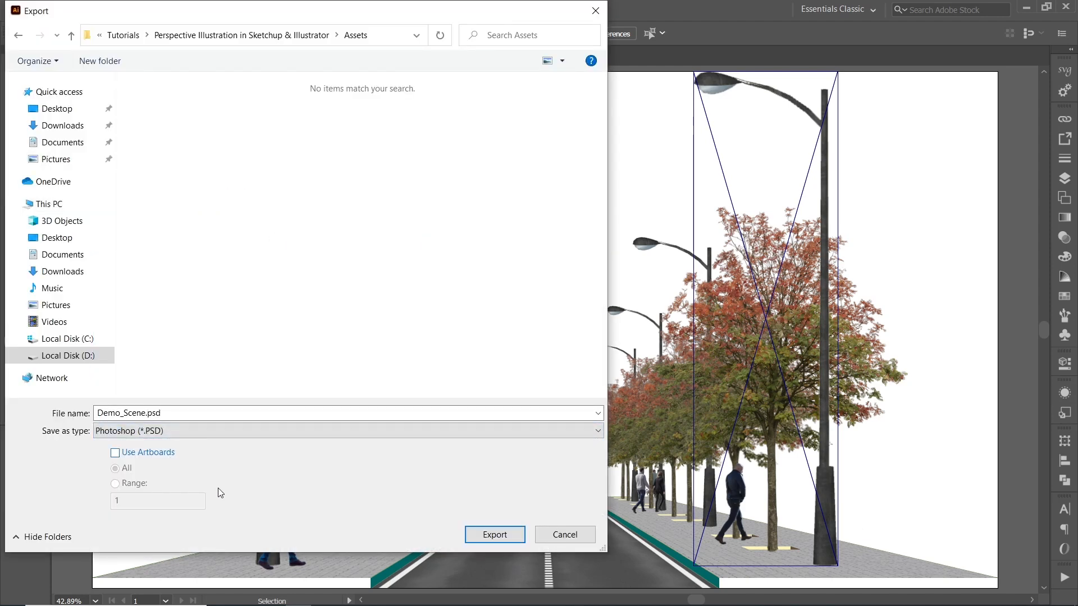
left_click(486, 537)
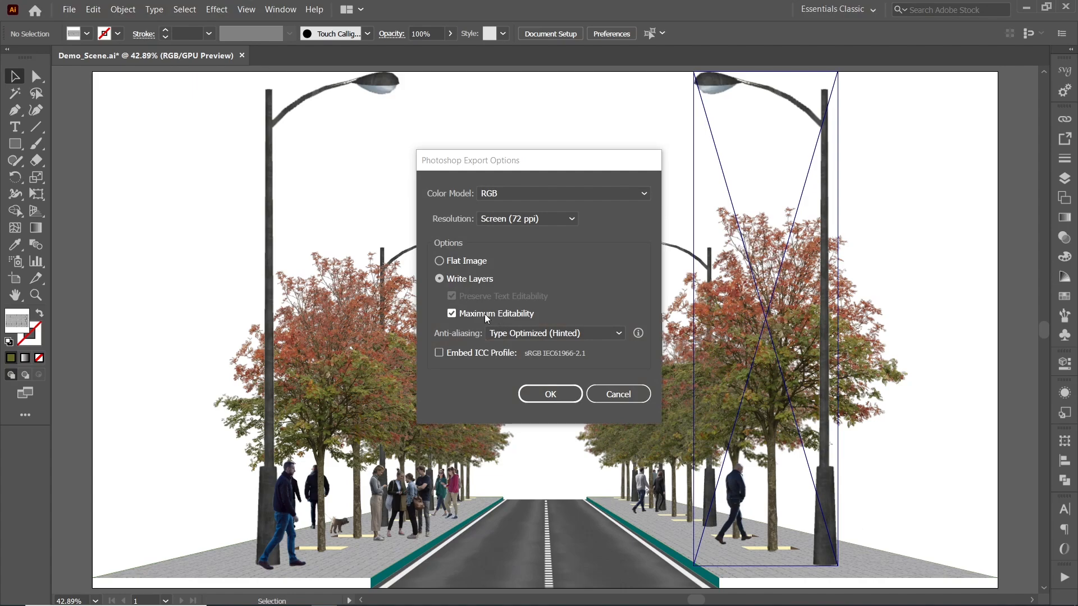
left_click(552, 393)
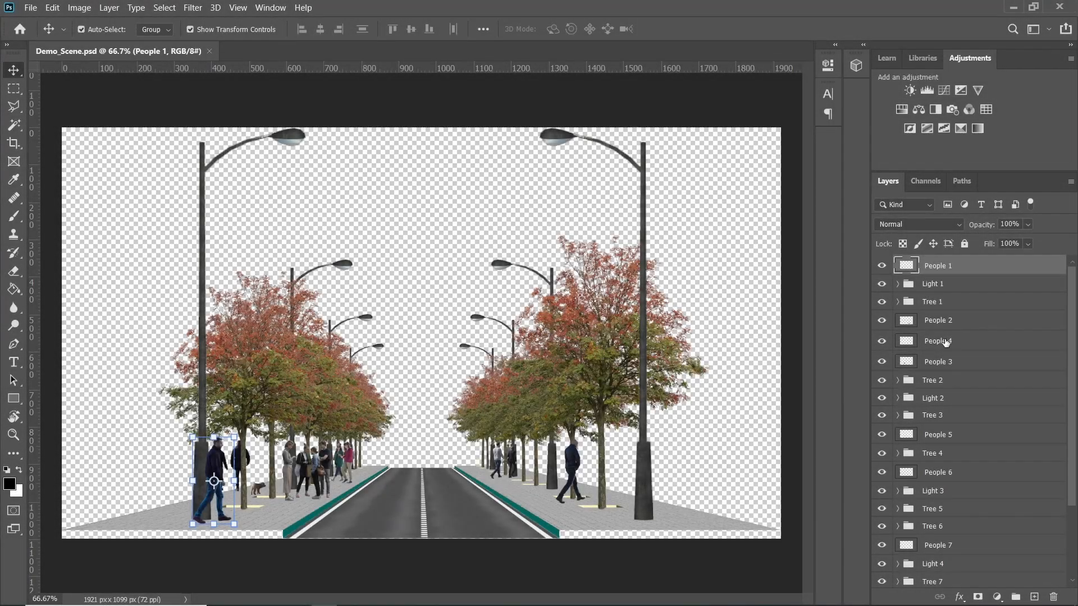
Step: Examine the exported PSD's layer structure in Photoshop by toggling the visibility of the Road, Side Walk and Planting Pits layers
left_click_drag(1072, 328, 1074, 388)
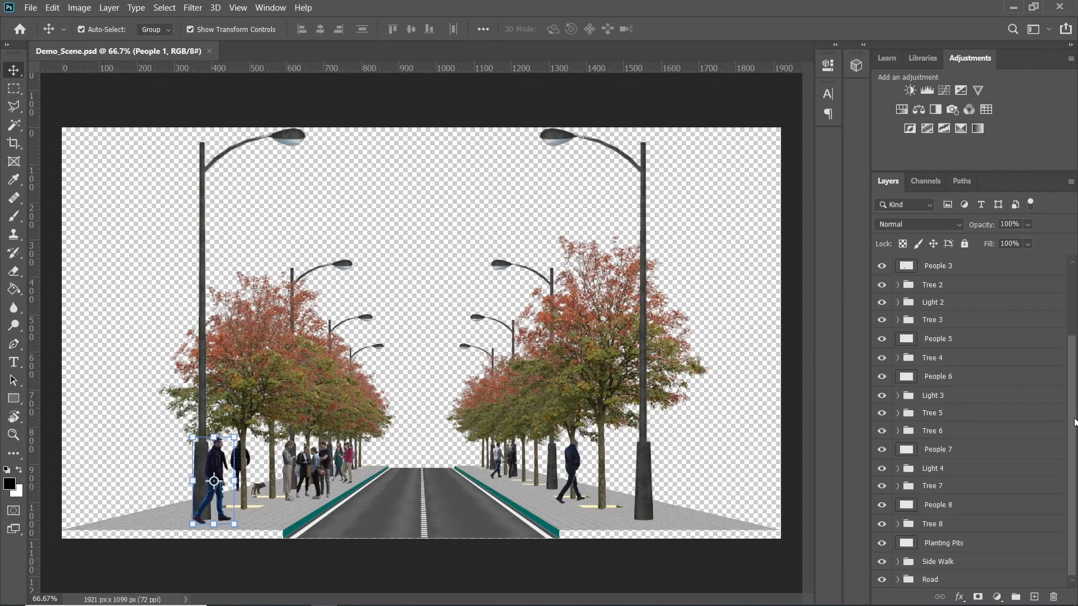
left_click(882, 579)
left_click(882, 580)
left_click(882, 562)
left_click(882, 562)
left_click(881, 543)
left_click(881, 544)
left_click(881, 528)
mouse_move(1073, 348)
left_mouse_down()
mouse_move(1074, 282)
mouse_move(1074, 352)
left_mouse_up()
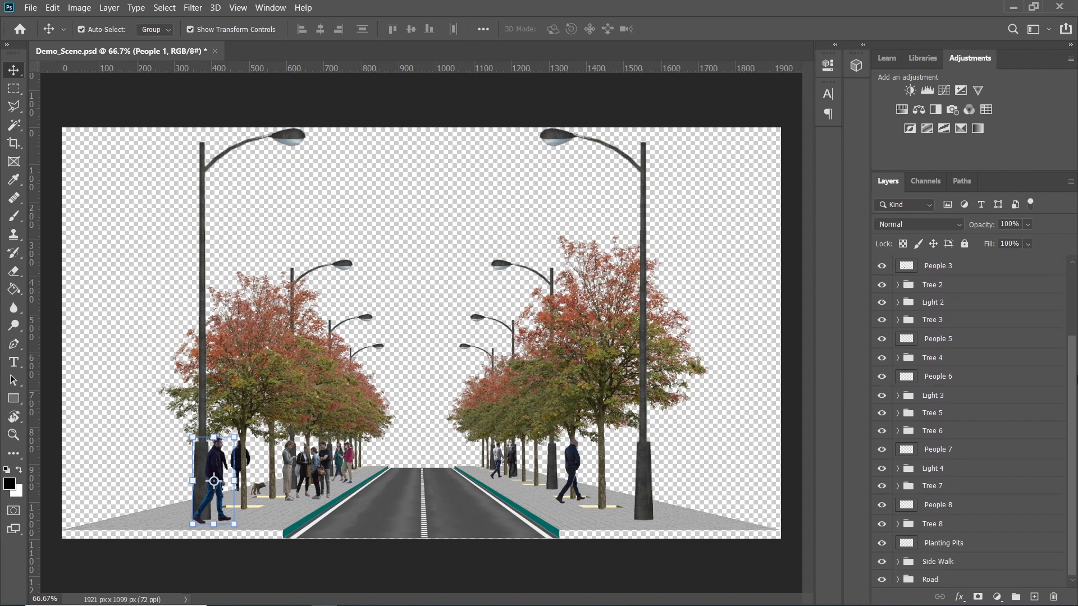